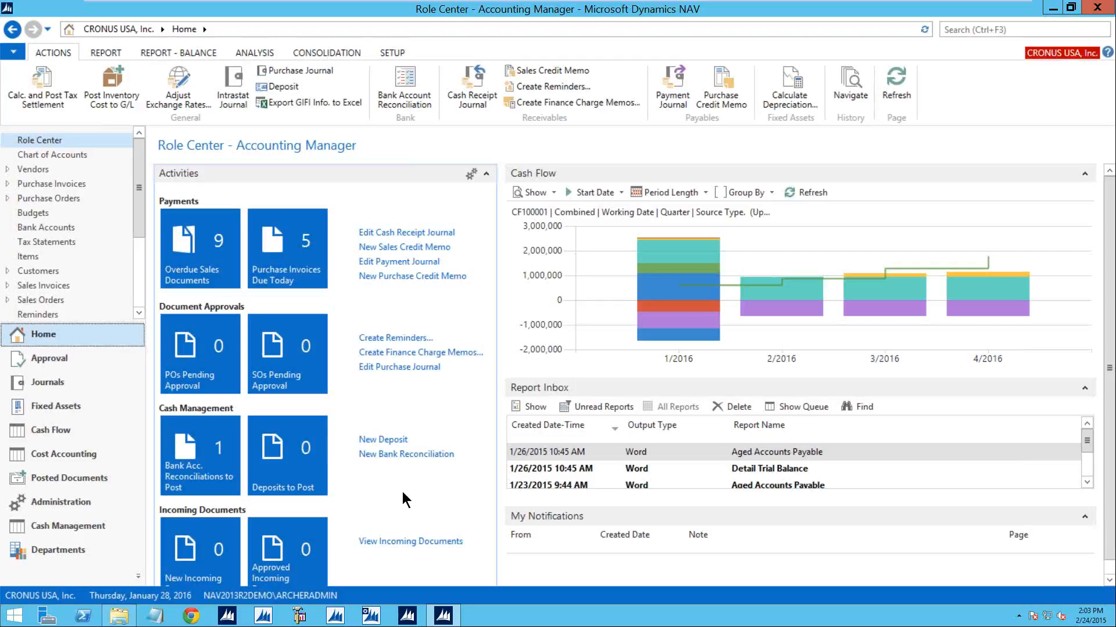
# - Create a new payment journal batch named ELEC_PAY with the description Elec Payment
pyautogui.click(69, 383)
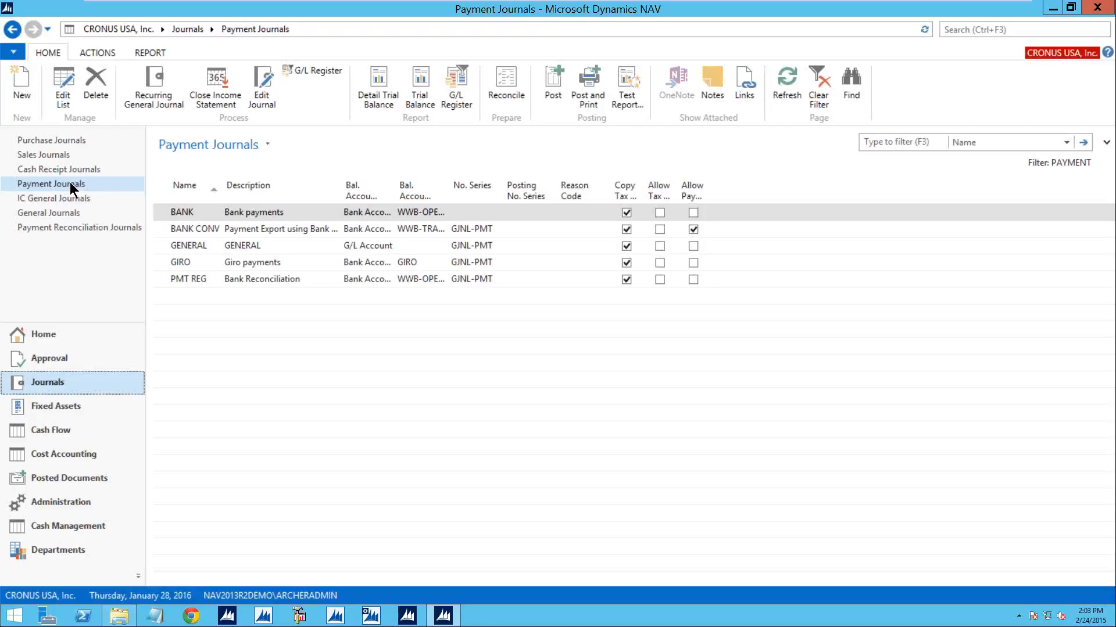
pyautogui.click(21, 81)
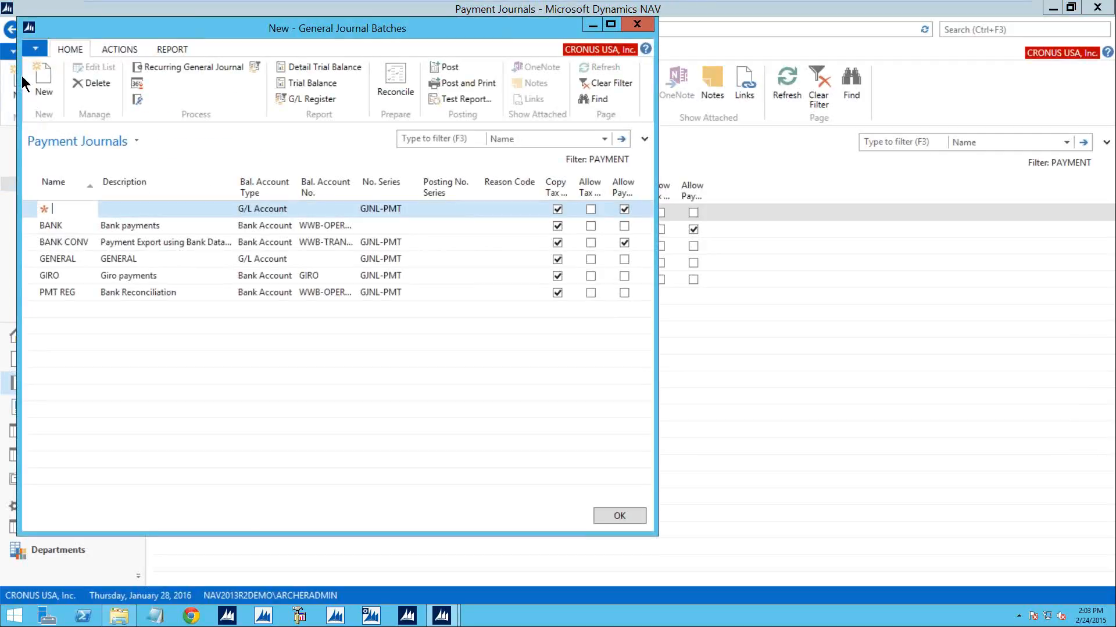
pyautogui.write('elec_pay')
pyautogui.press('Tab')
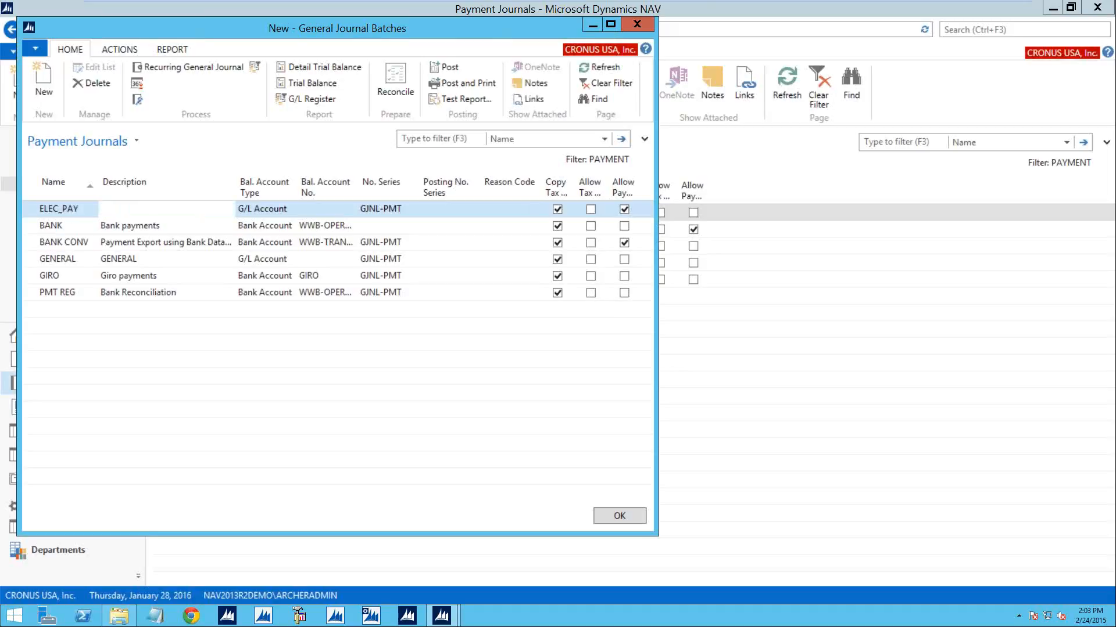
pyautogui.write('Elec Payment')
pyautogui.press('Tab')
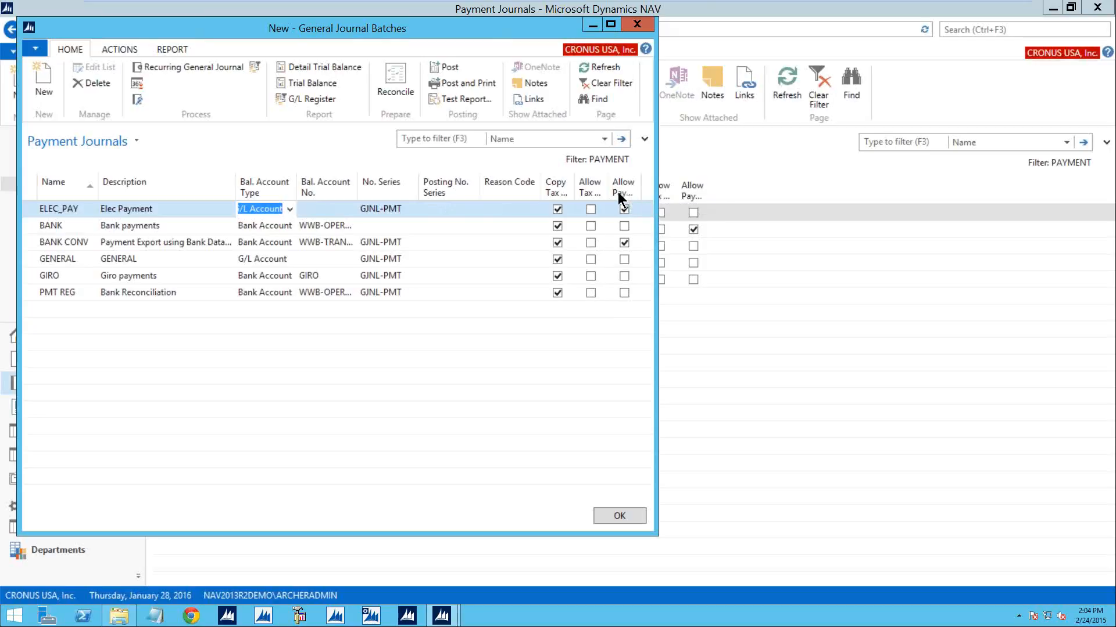
# - Set the ELEC_PAY batch's balancing account type to Bank Account with account WWB-EUR, and close the batch entry window
pyautogui.click(289, 209)
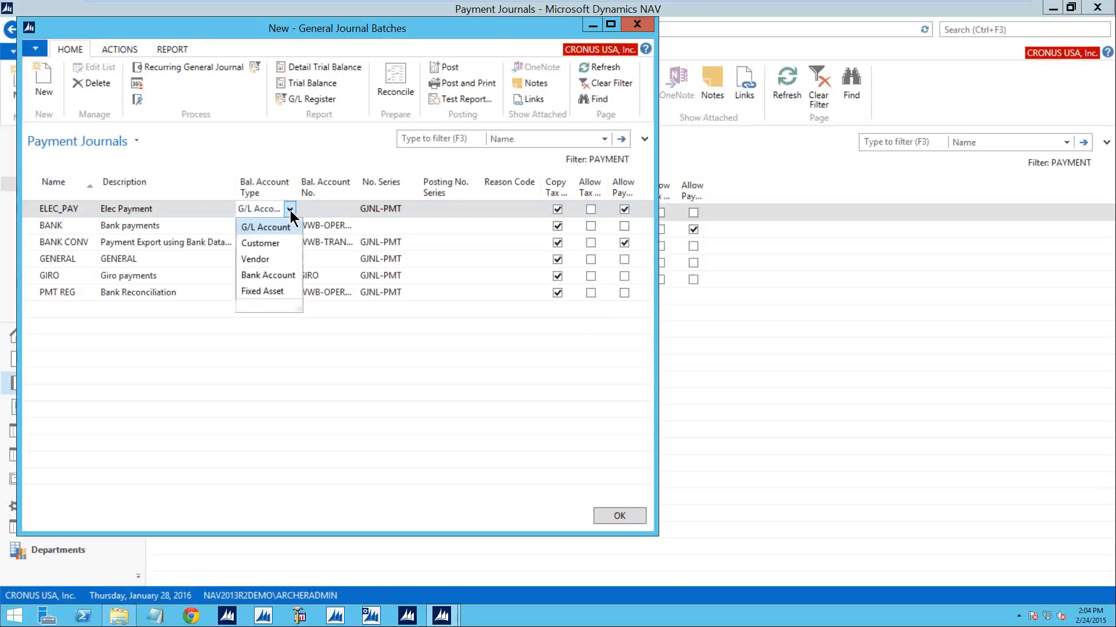
pyautogui.click(254, 275)
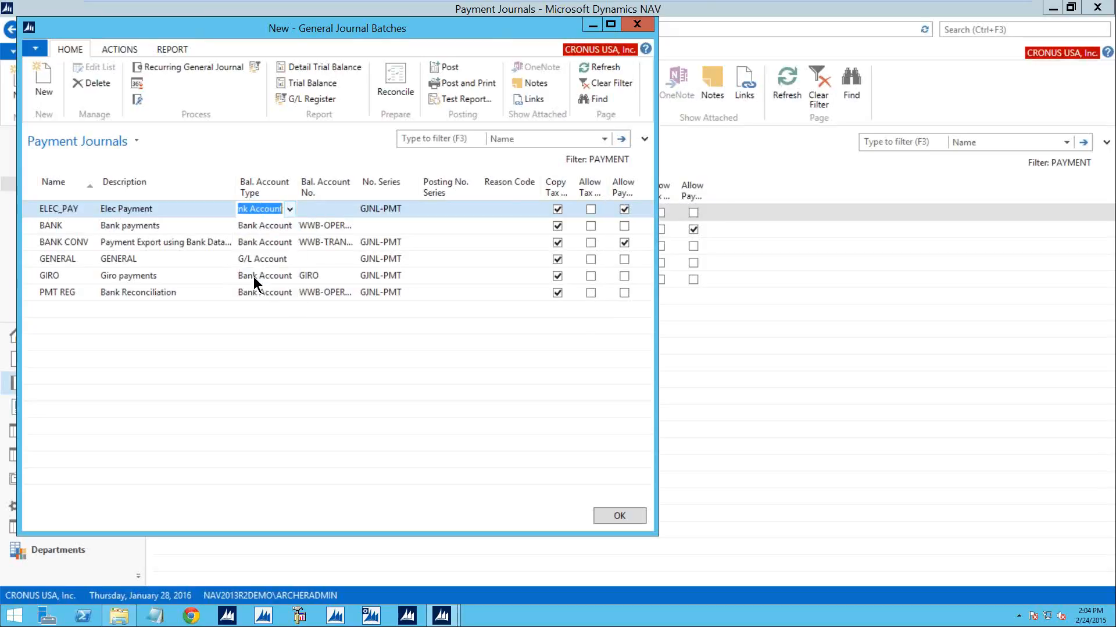
pyautogui.click(350, 211)
pyautogui.click(349, 211)
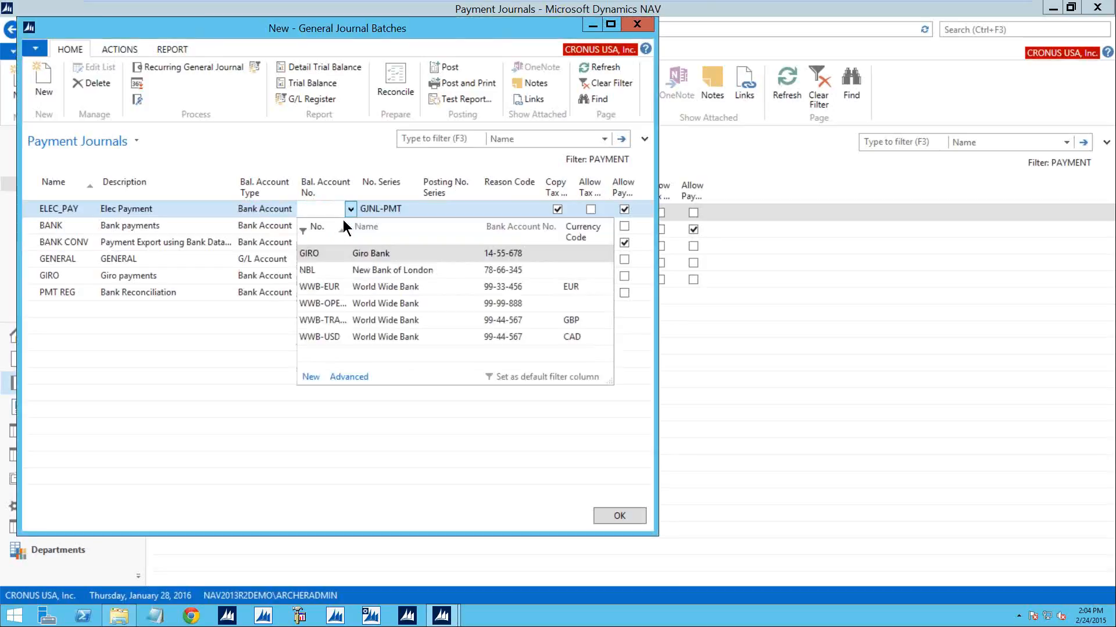
pyautogui.click(327, 287)
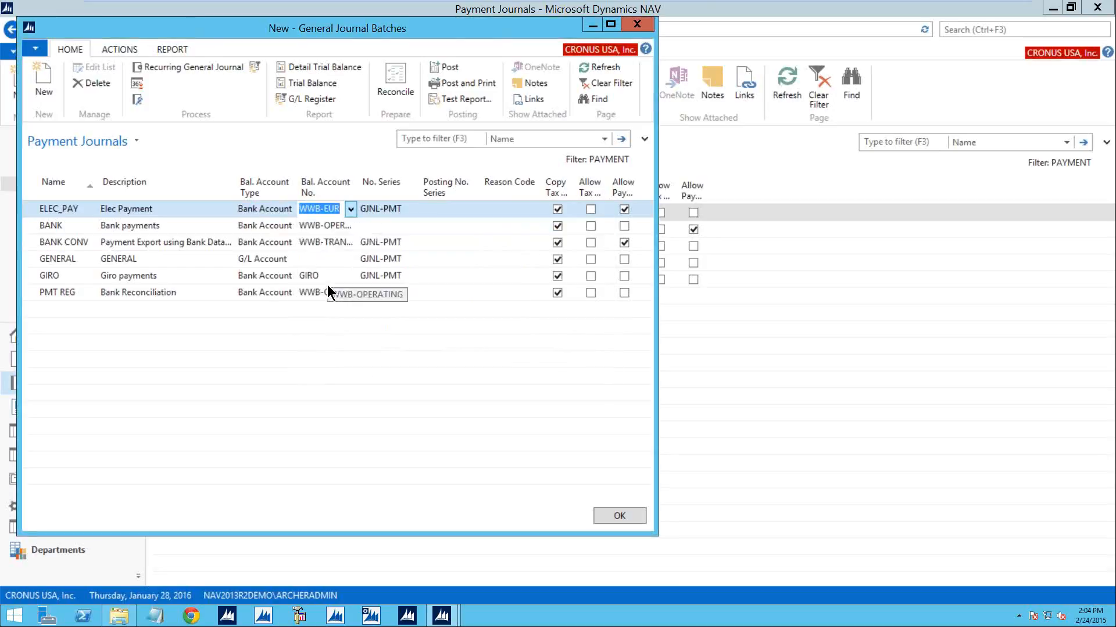
pyautogui.click(620, 516)
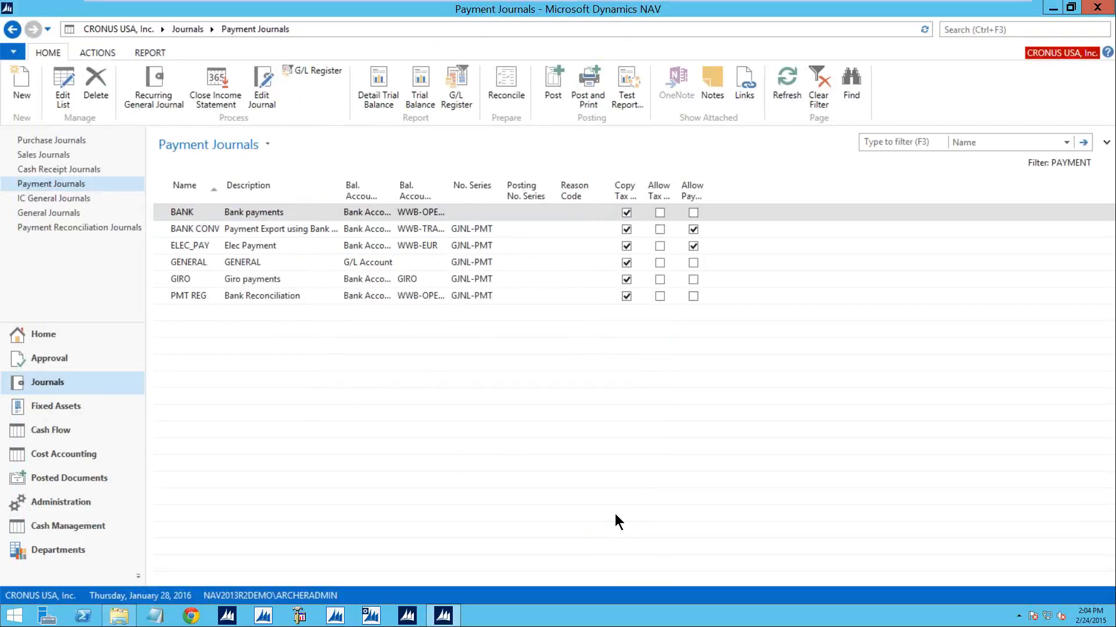
# - Open the ELEC_PAY payment journal and start Suggest Vendor Payments with a last payment date of 2/4/2016
pyautogui.doubleClick(155, 244)
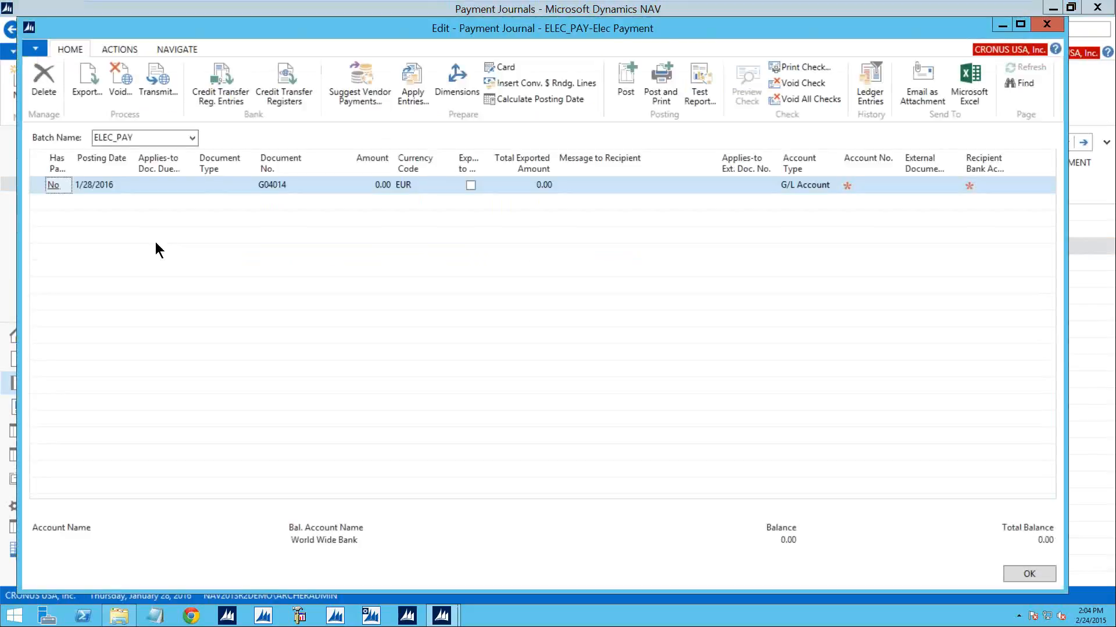
pyautogui.click(359, 80)
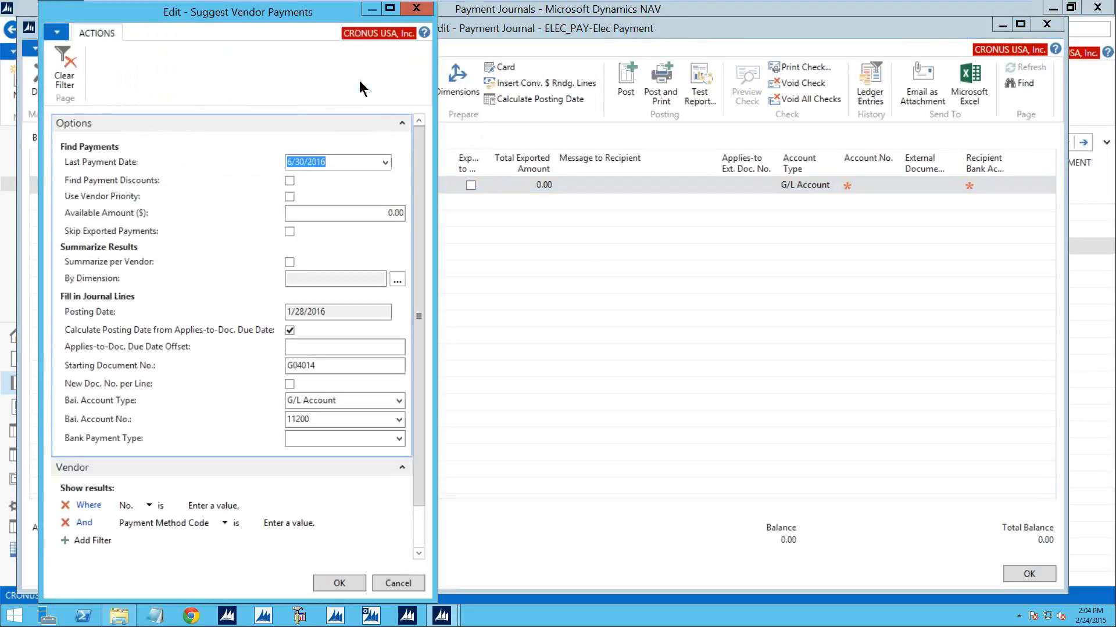
pyautogui.write('2/4/16')
pyautogui.press('Tab')
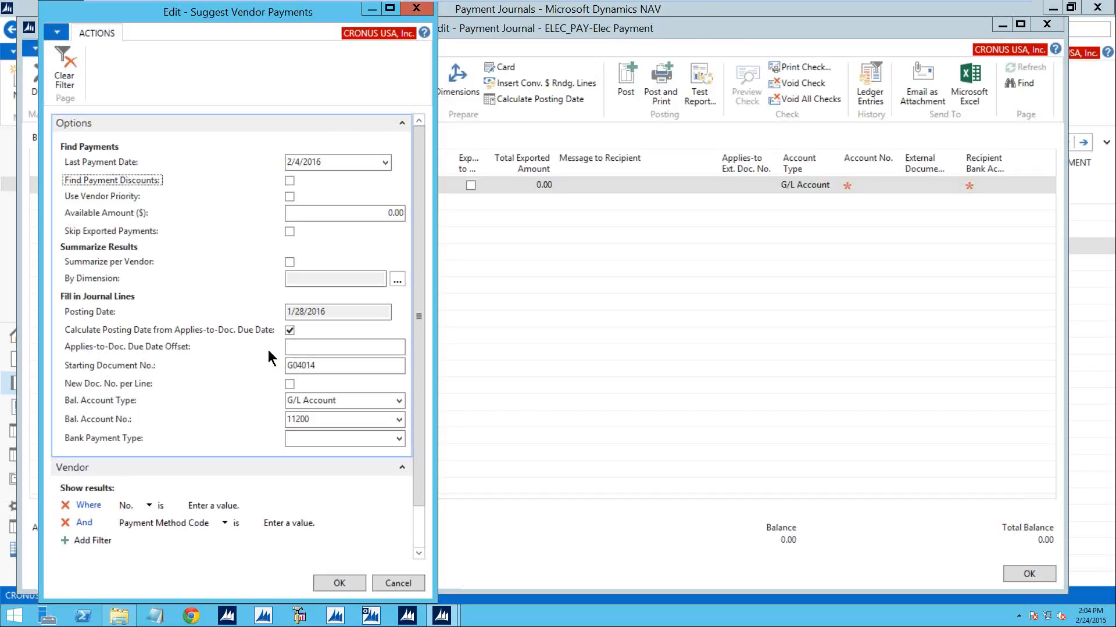
# - Set the suggestion's balancing account type to Bank Account and its balancing account number to WWB-EUR
pyautogui.click(399, 400)
pyautogui.click(343, 437)
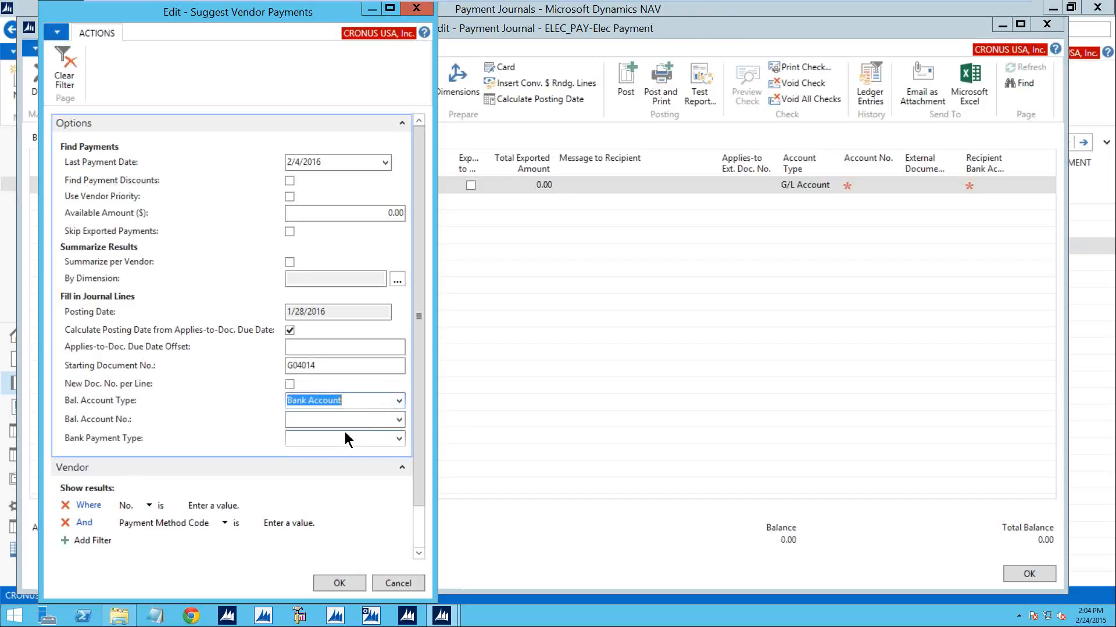
pyautogui.click(398, 420)
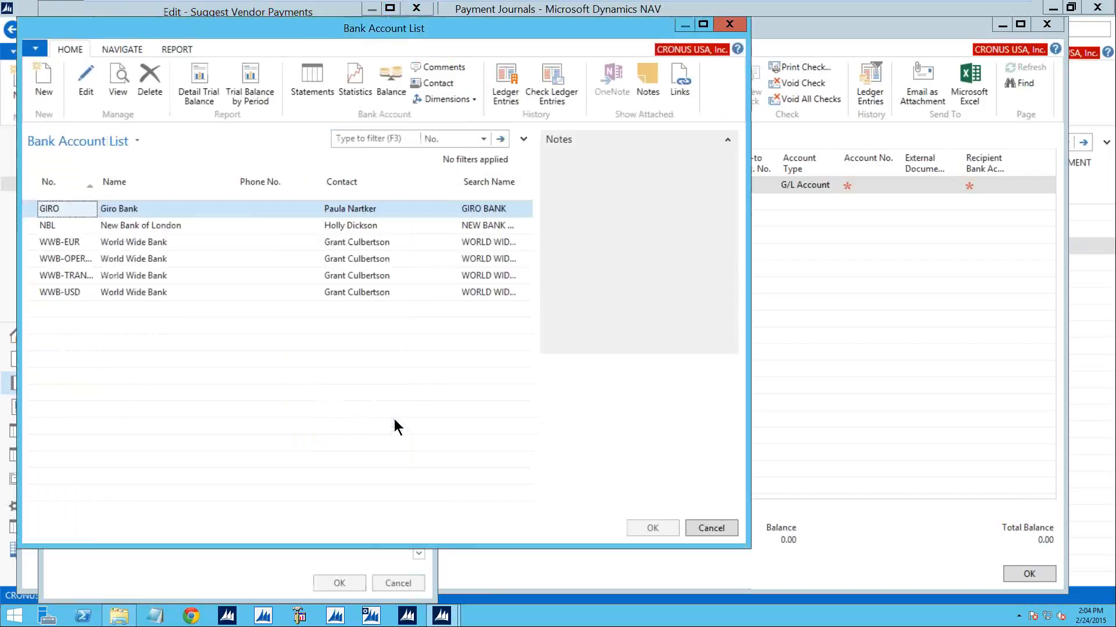
pyautogui.click(170, 243)
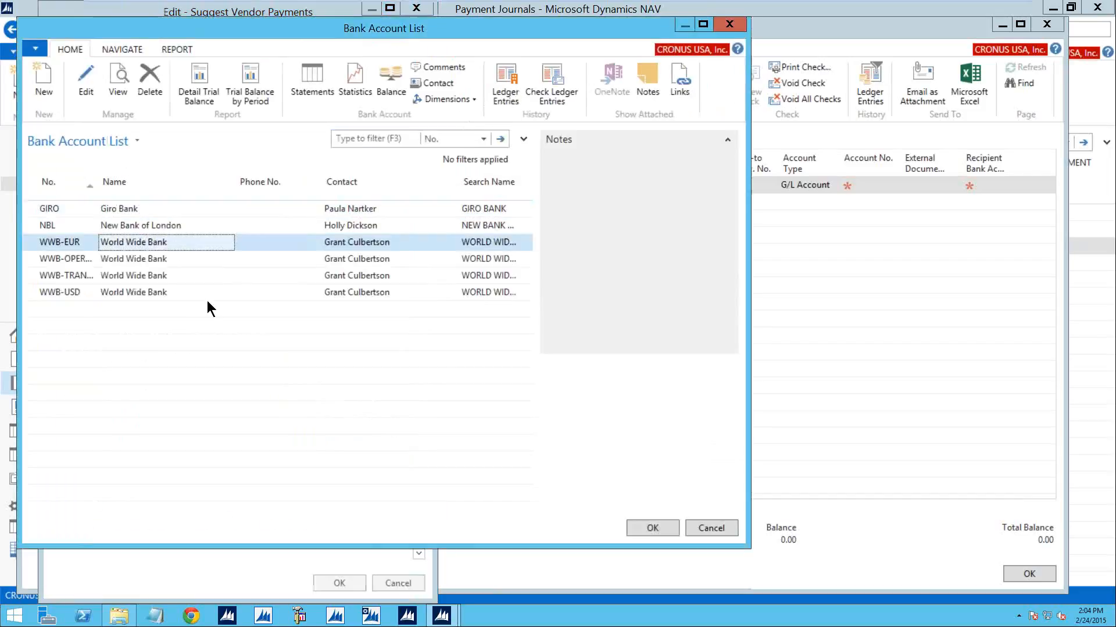
pyautogui.click(642, 528)
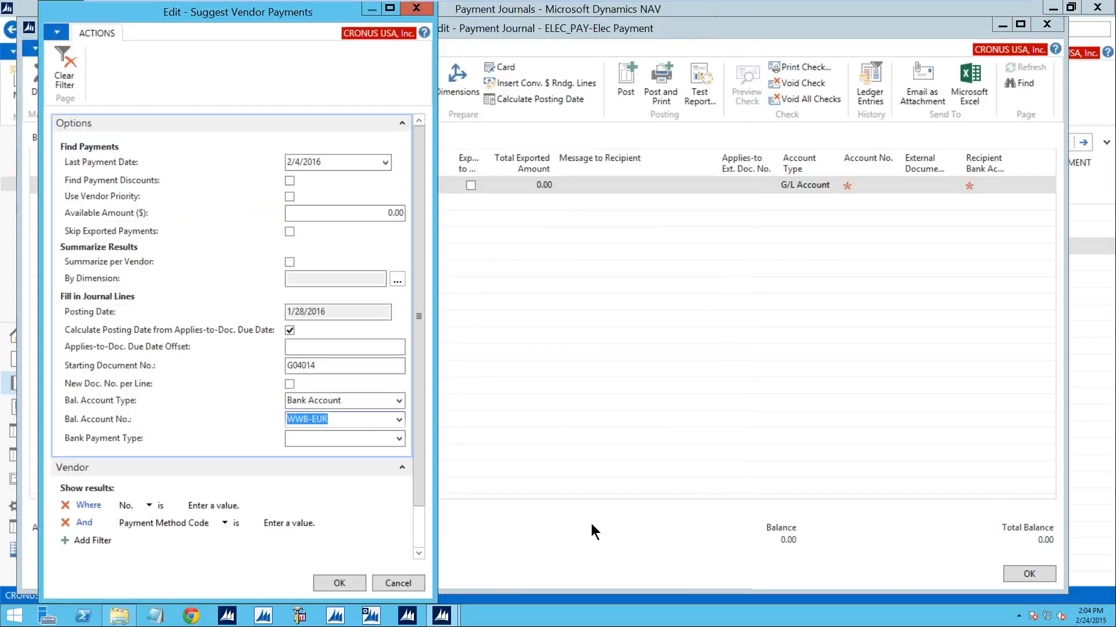
# - Switch the Payment Method Code vendor filter to Country/Region Code and add another vendor filter on Currency Code
pyautogui.click(225, 522)
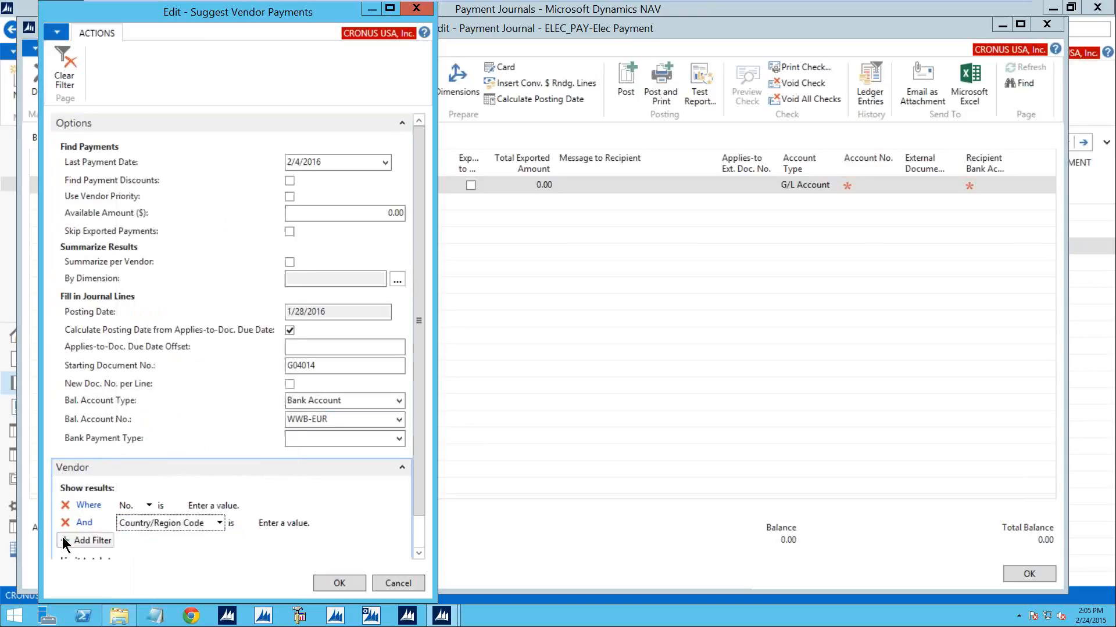
pyautogui.click(87, 540)
pyautogui.click(167, 541)
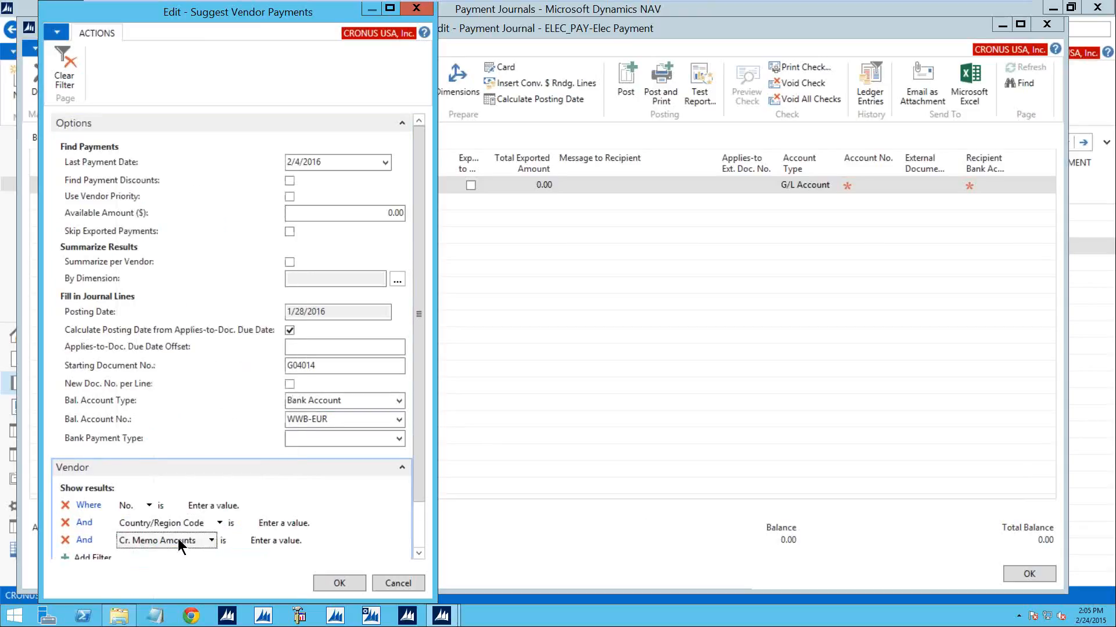
pyautogui.click(201, 540)
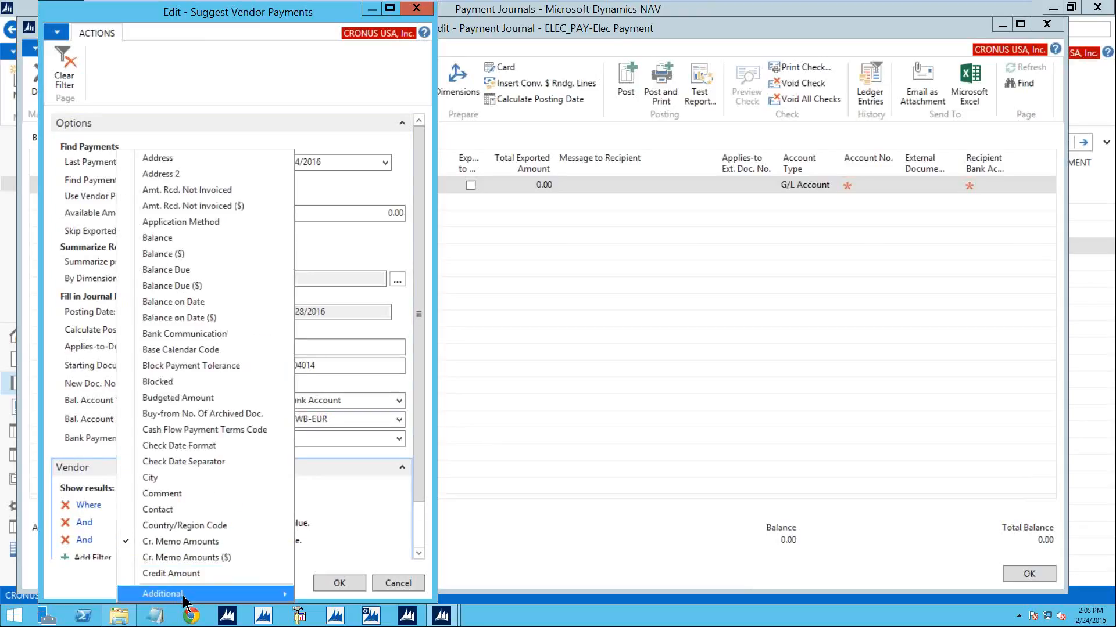
pyautogui.moveTo(183, 598)
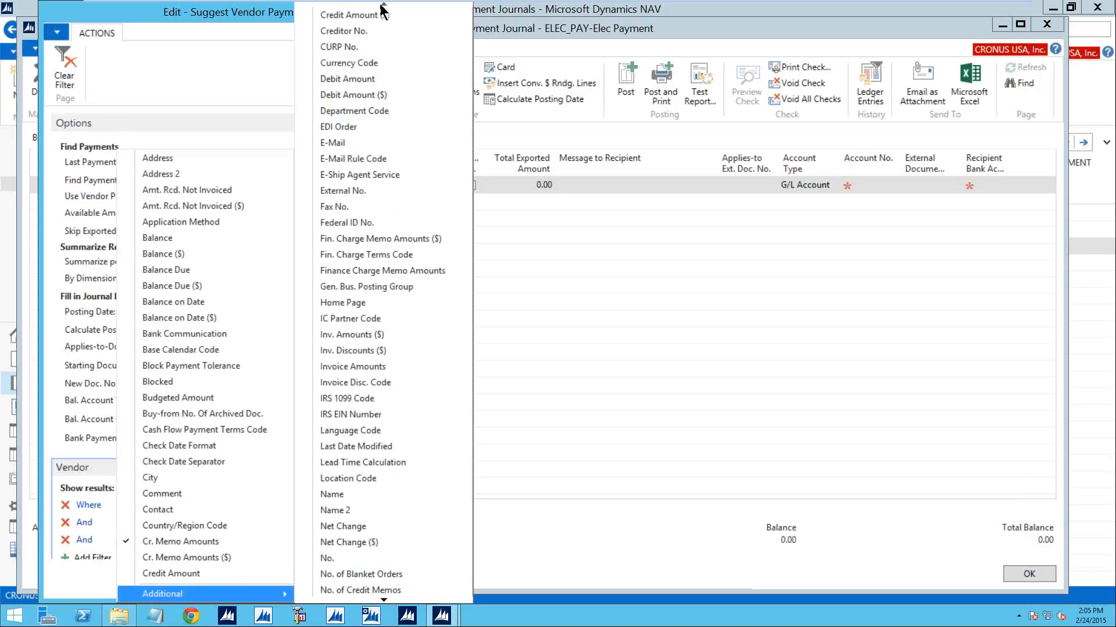
pyautogui.click(362, 64)
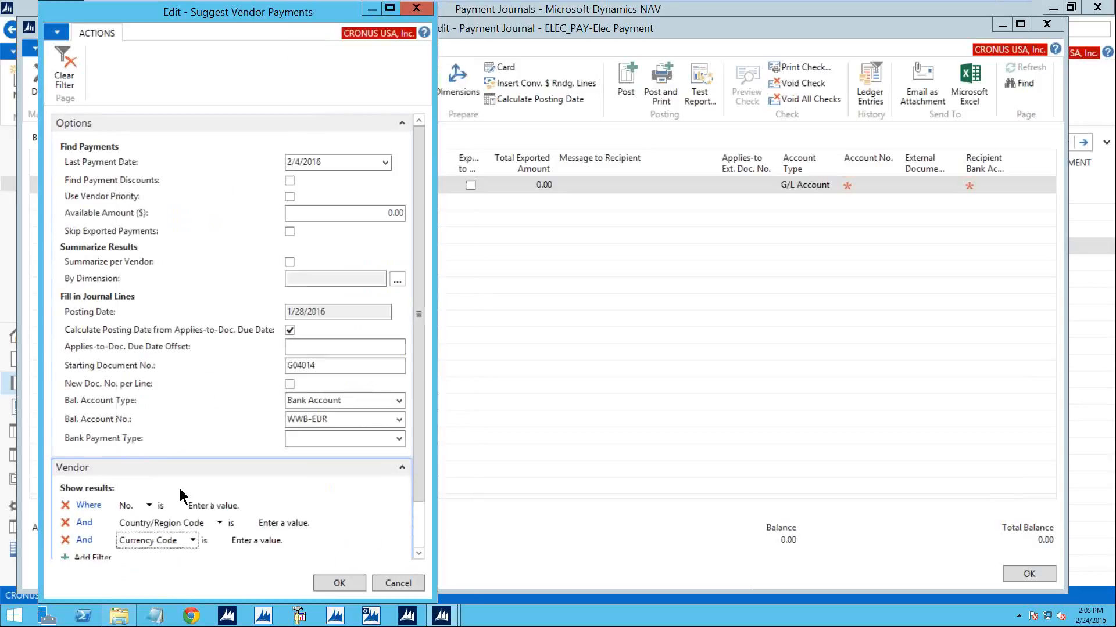
# - Set the Currency Code filter to EUR and run the vendor payment suggestion to fill the journal lines
pyautogui.click(258, 541)
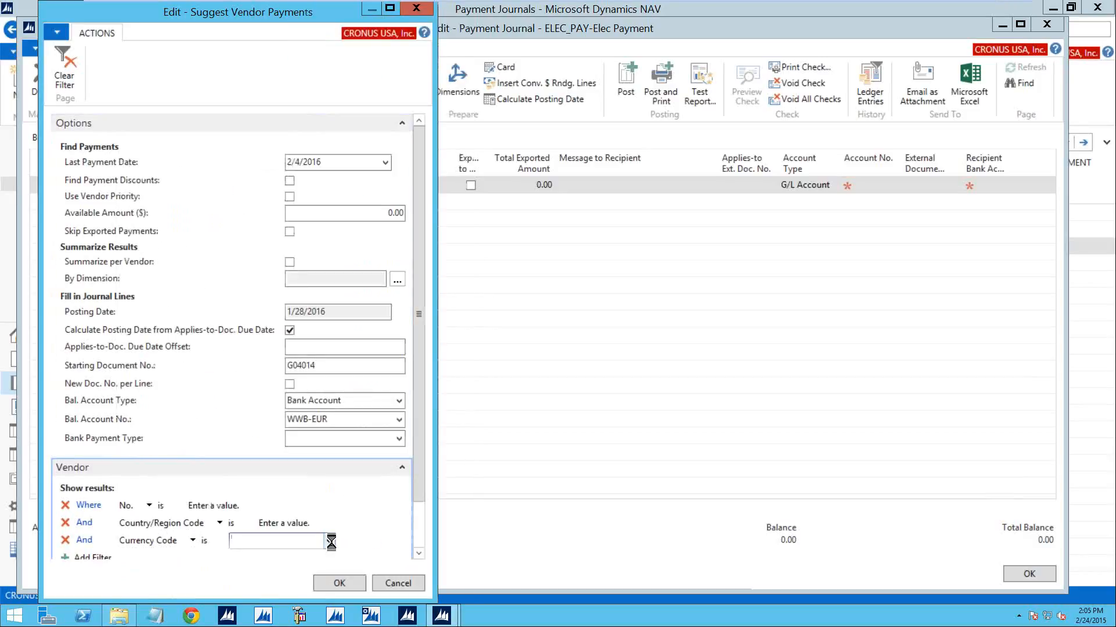
pyautogui.click(328, 541)
pyautogui.click(427, 487)
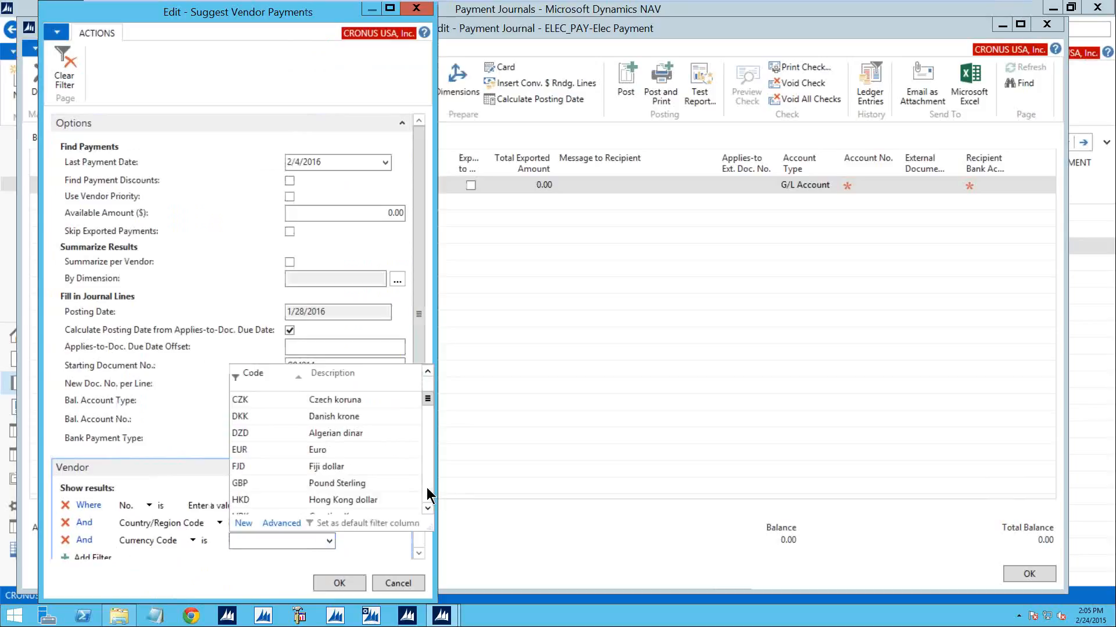
pyautogui.click(320, 443)
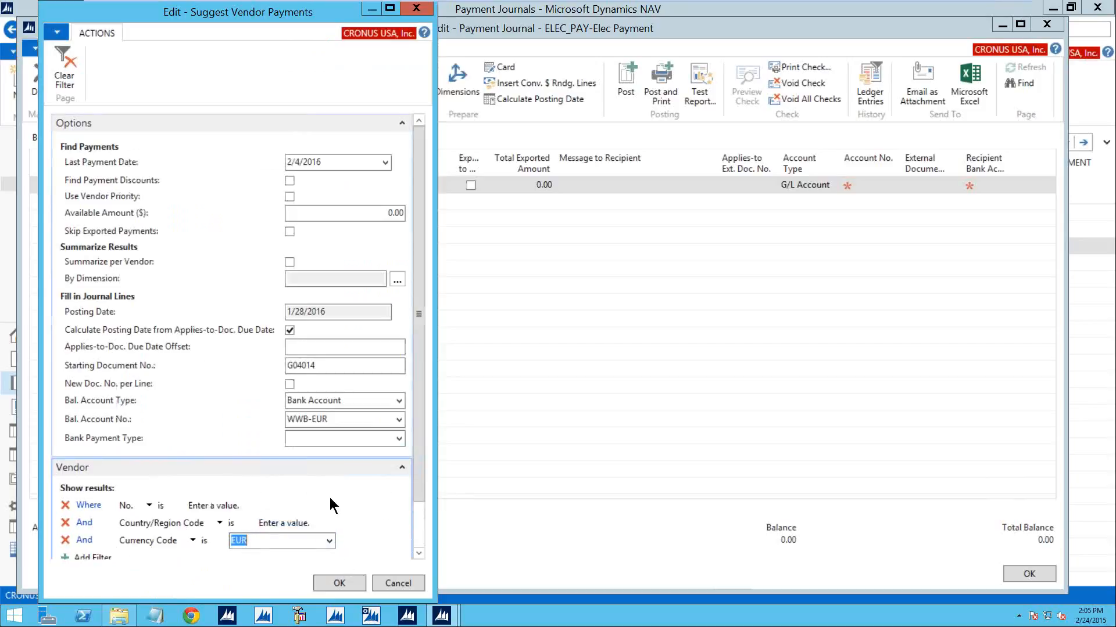
pyautogui.click(346, 579)
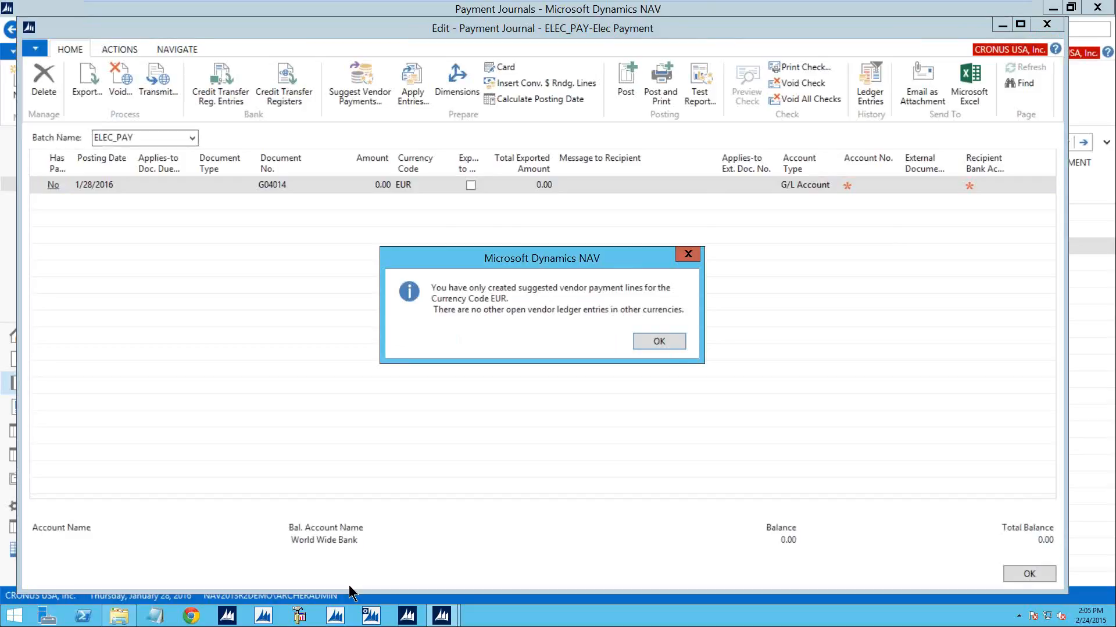
pyautogui.click(659, 341)
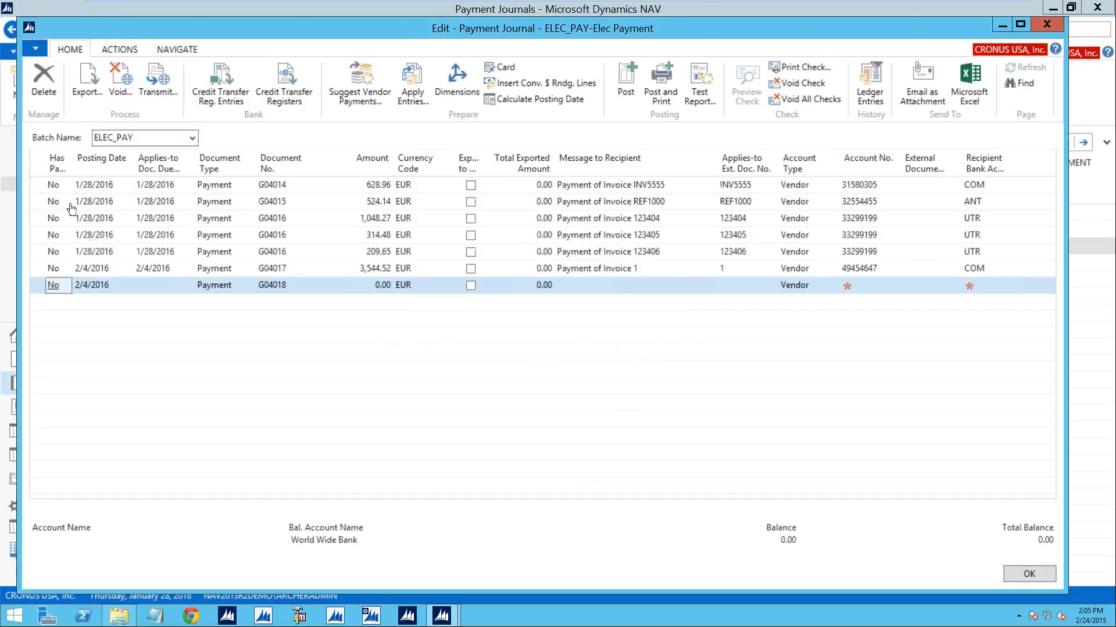
# - Export the suggested vendor payment lines to a payment file saved as 1001.XML on the Desktop
pyautogui.click(36, 172)
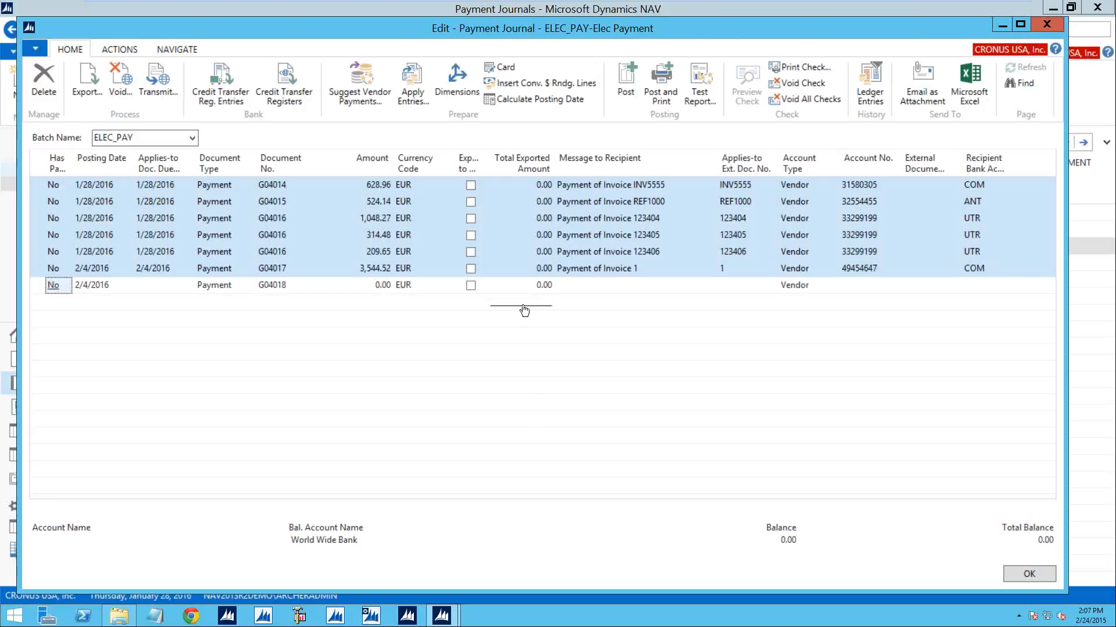
pyautogui.click(95, 81)
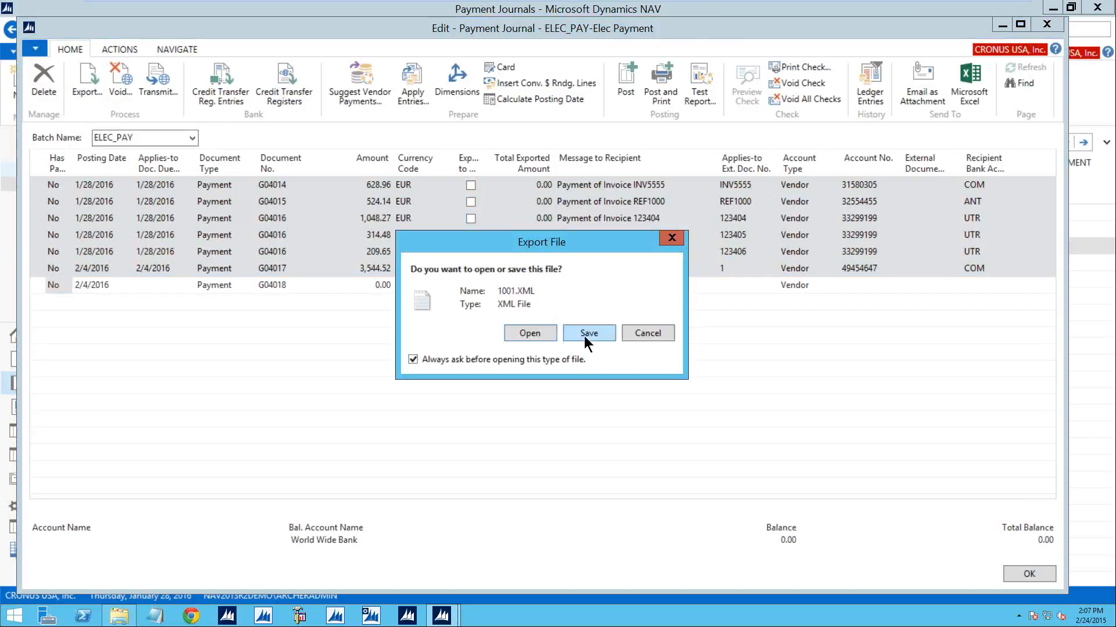
pyautogui.click(588, 333)
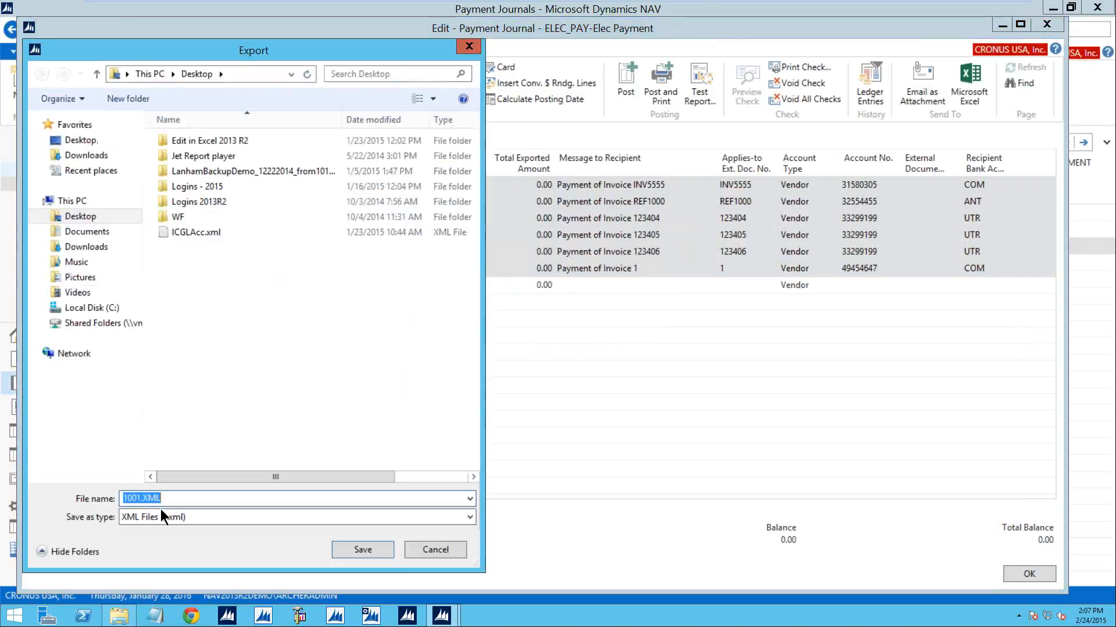
pyautogui.click(363, 549)
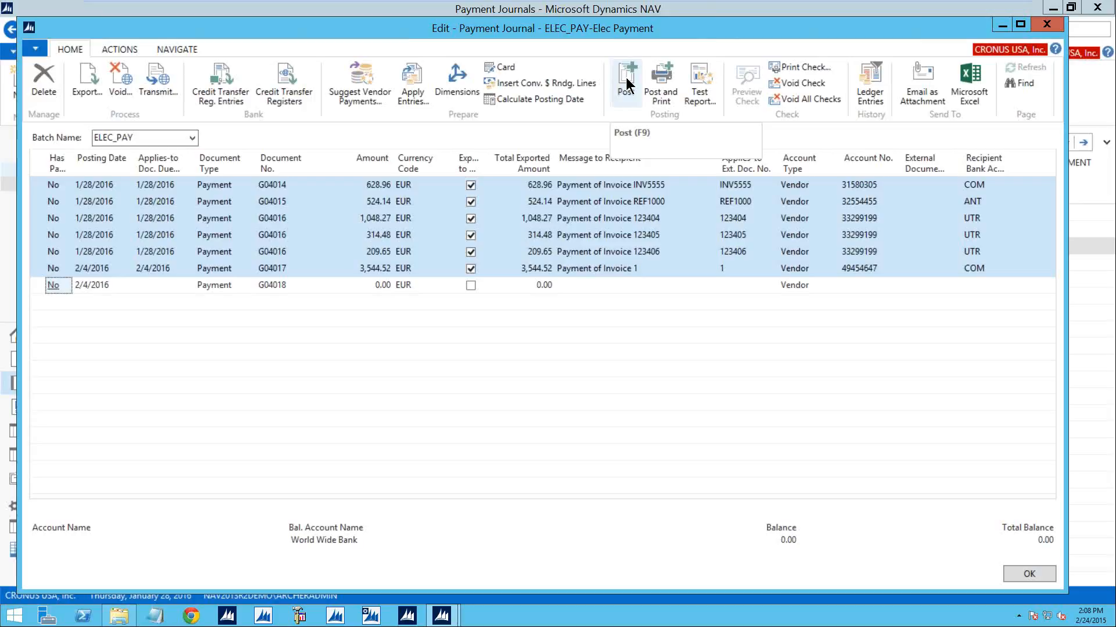
# - Delete all the exported vendor payment lines from the ELEC_PAY journal
pyautogui.click(45, 83)
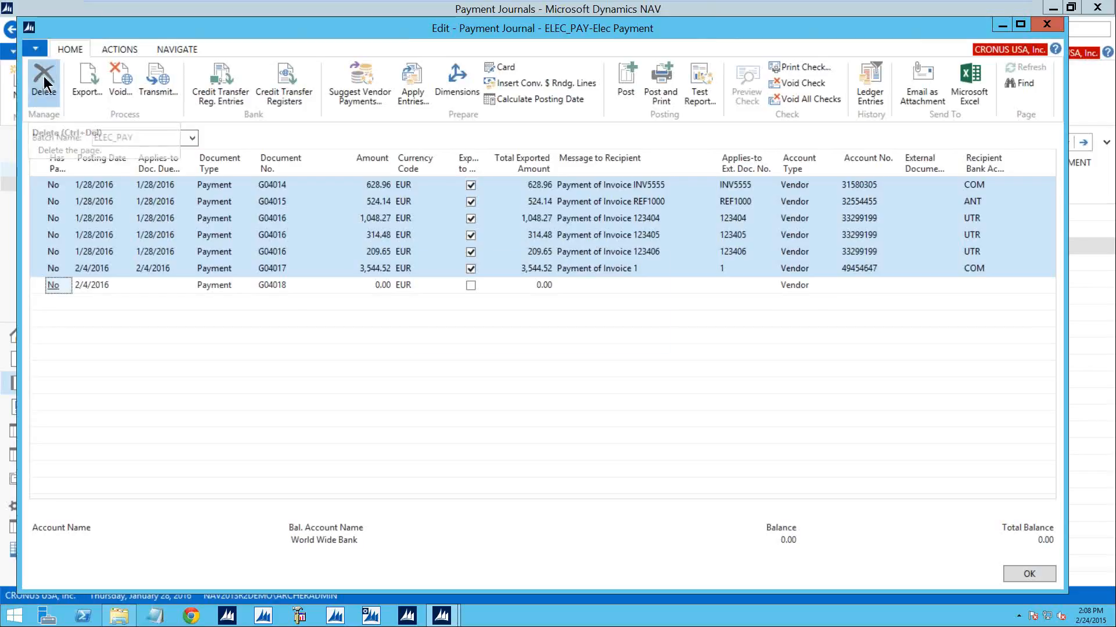
pyautogui.click(579, 329)
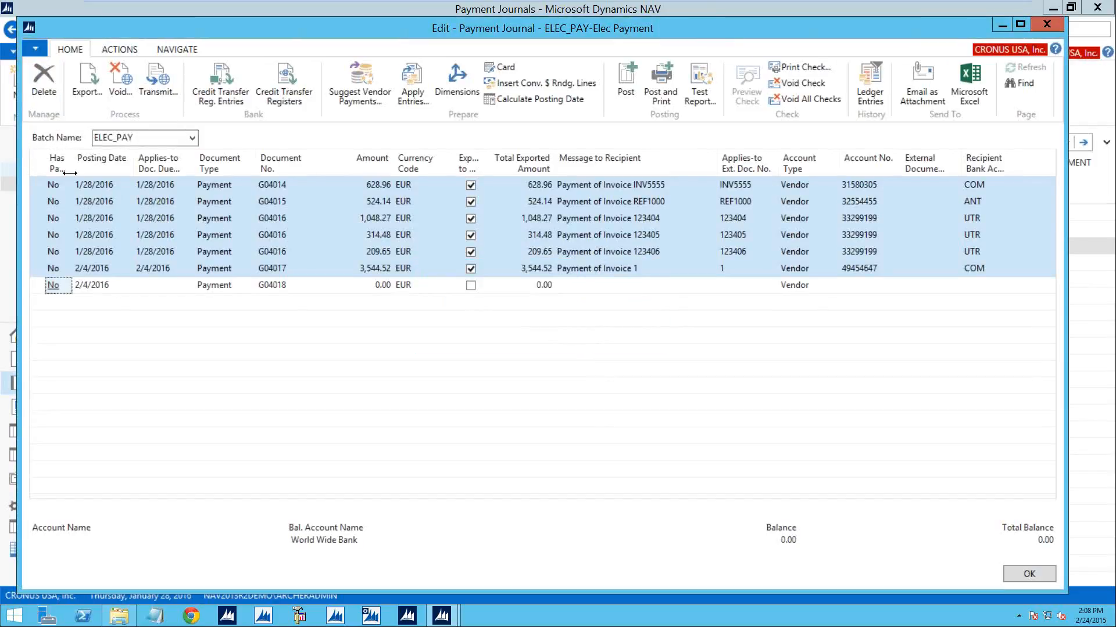
pyautogui.click(34, 185)
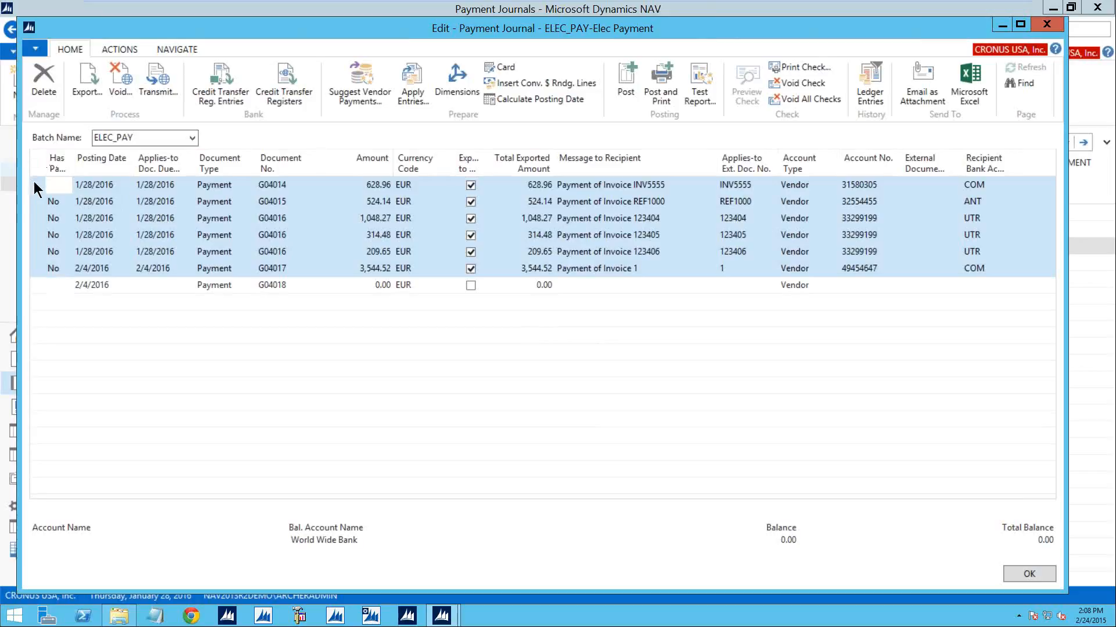
pyautogui.click(53, 75)
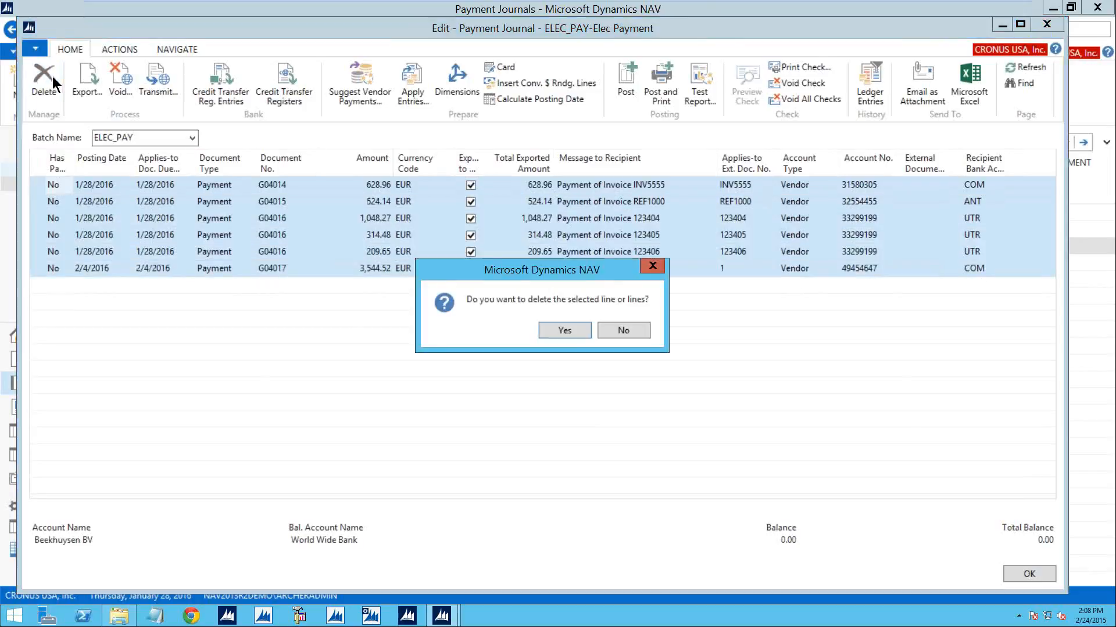
pyautogui.click(570, 328)
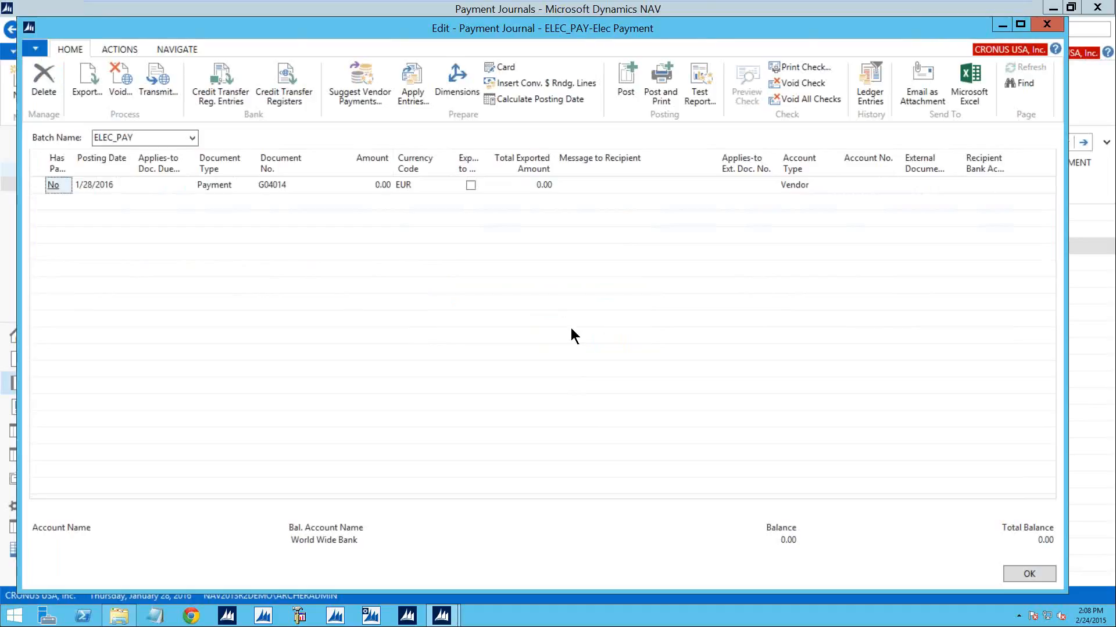
# - Suggest vendor payments with a last payment date of 2/5/2016, skipping already exported payments
pyautogui.click(374, 74)
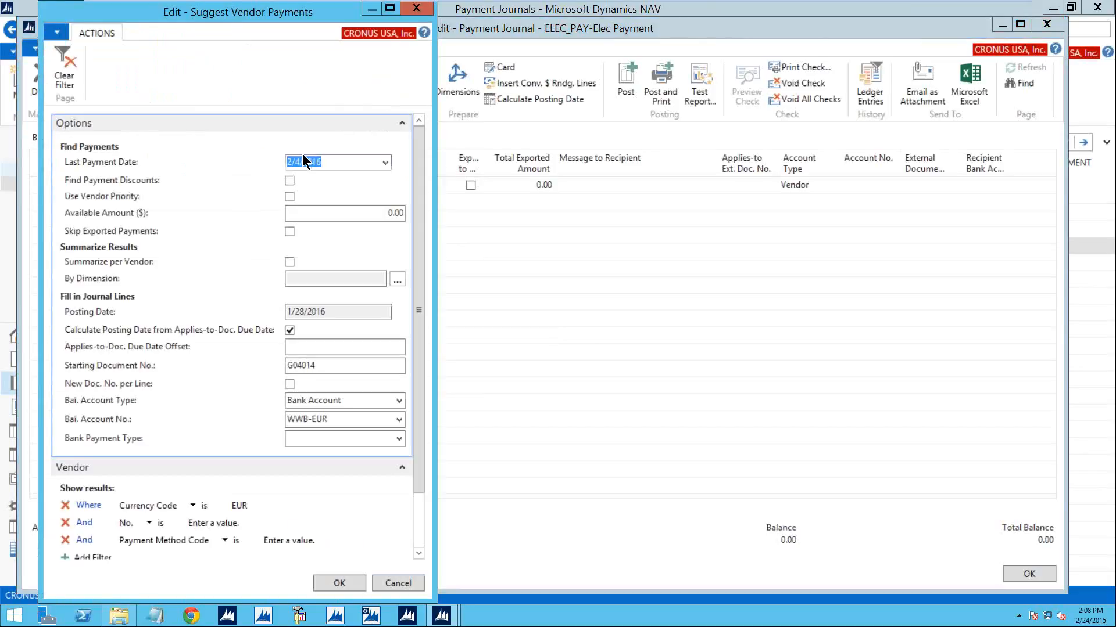
pyautogui.doubleClick(298, 162)
pyautogui.write('5')
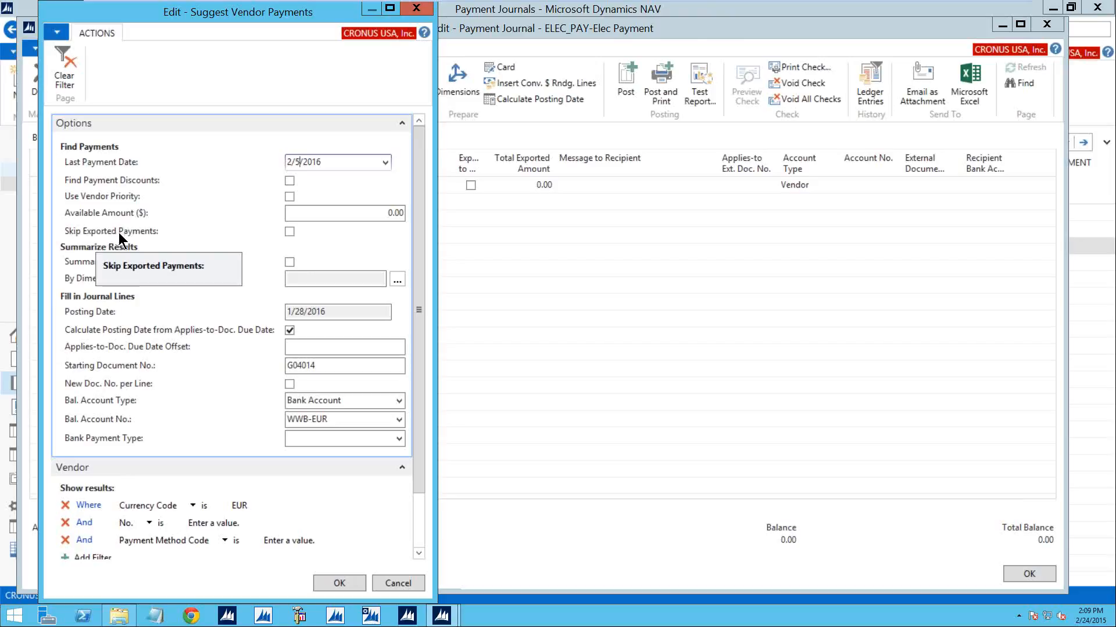
pyautogui.click(290, 232)
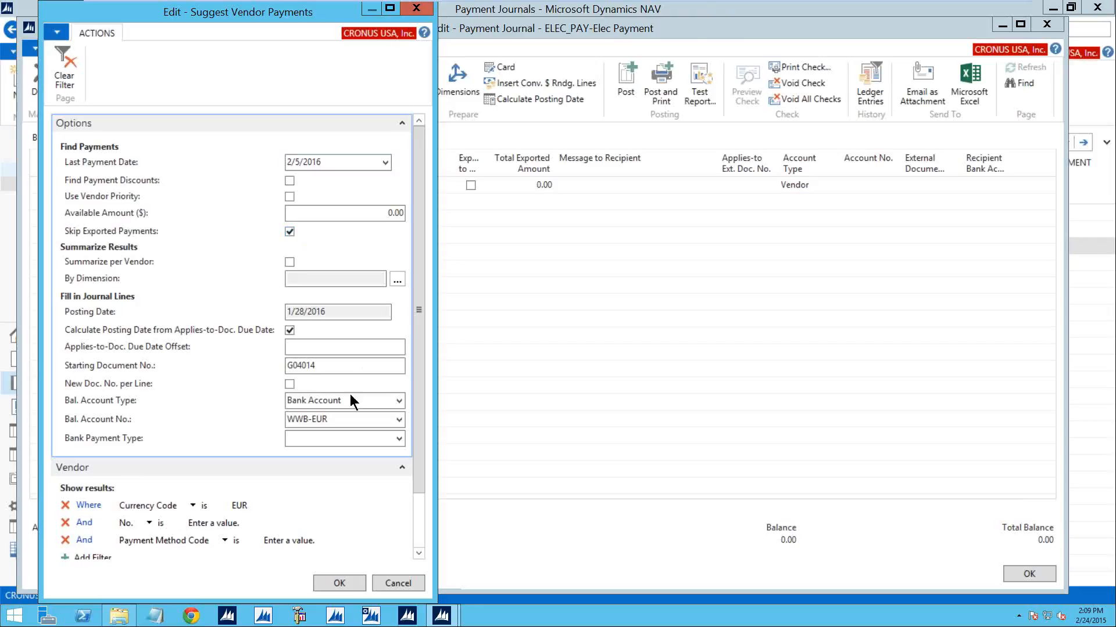
pyautogui.click(350, 584)
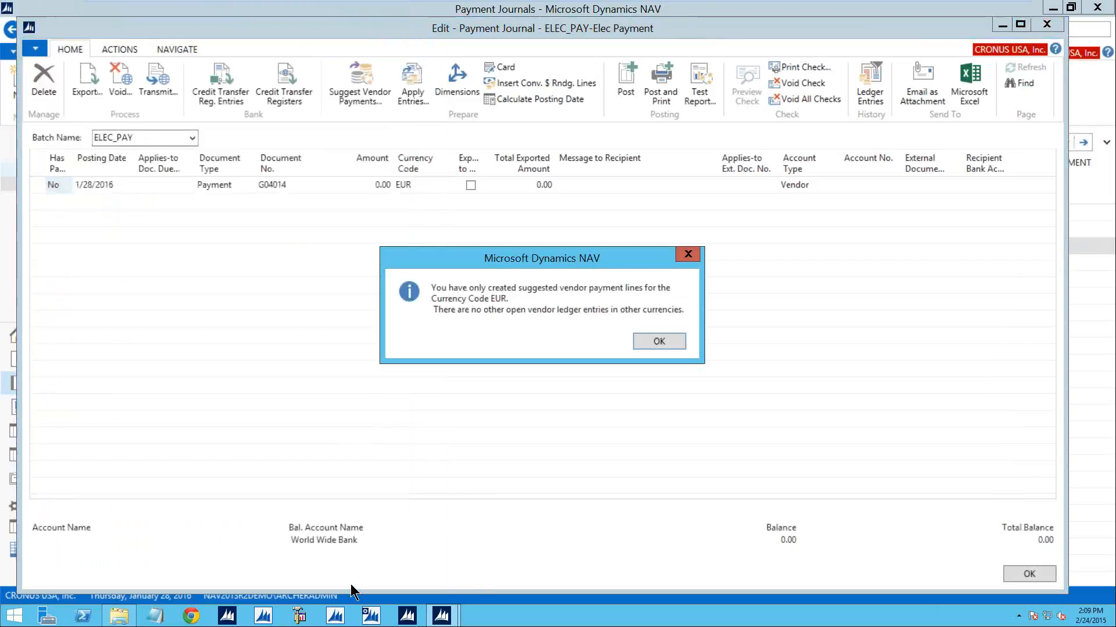
pyautogui.click(669, 347)
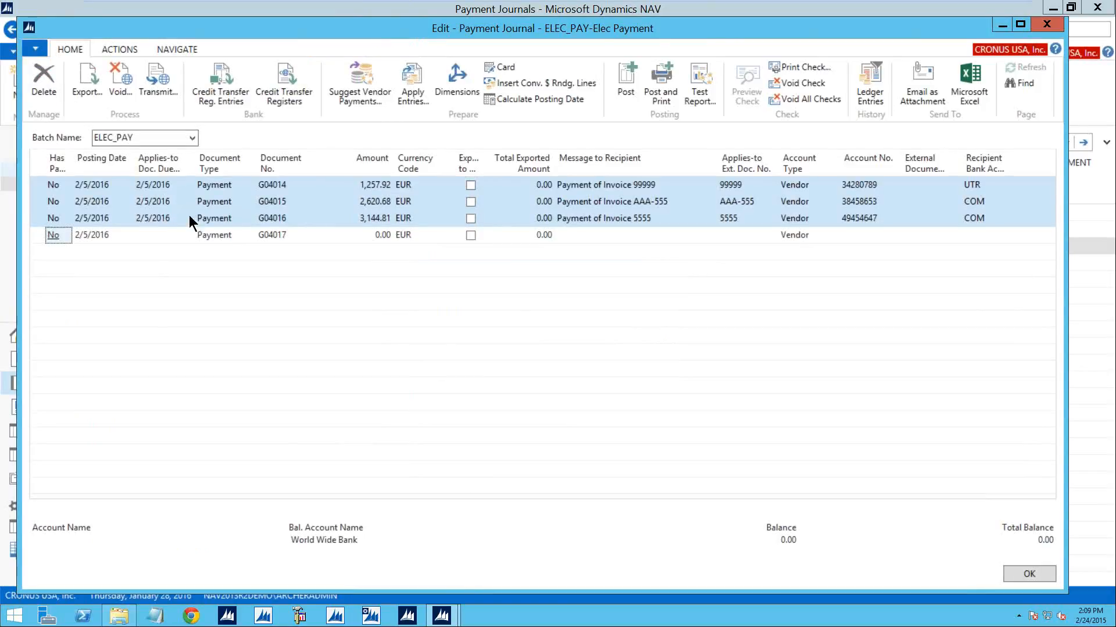
# - Delete all the newly suggested vendor payment lines from the ELEC_PAY journal
pyautogui.click(35, 185)
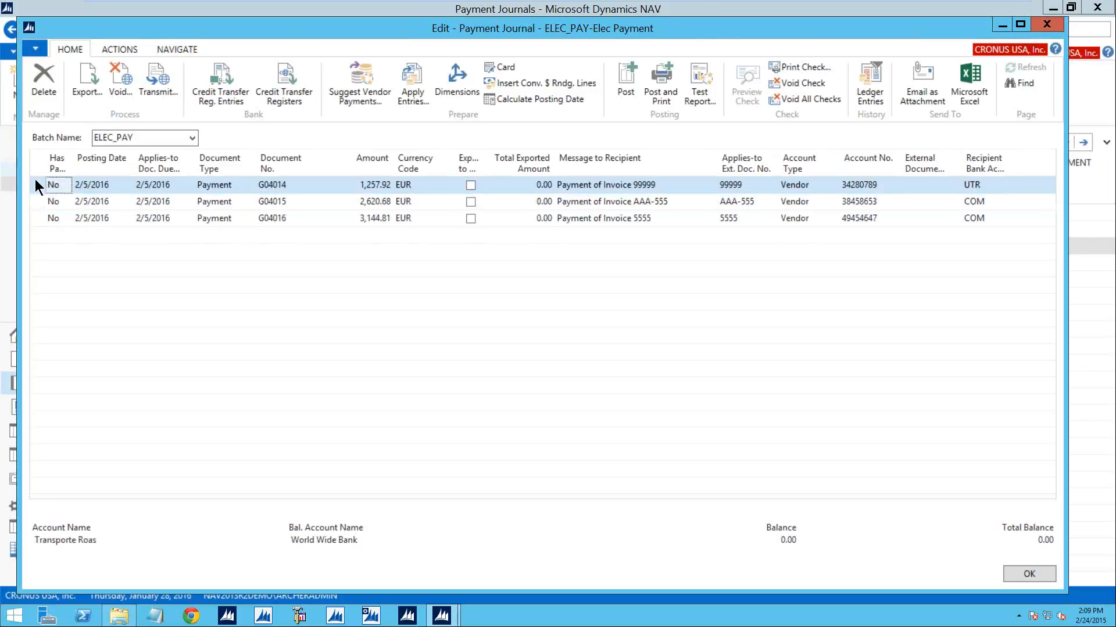
pyautogui.keyDown('shift'); pyautogui.click(46, 220); pyautogui.keyUp('shift')
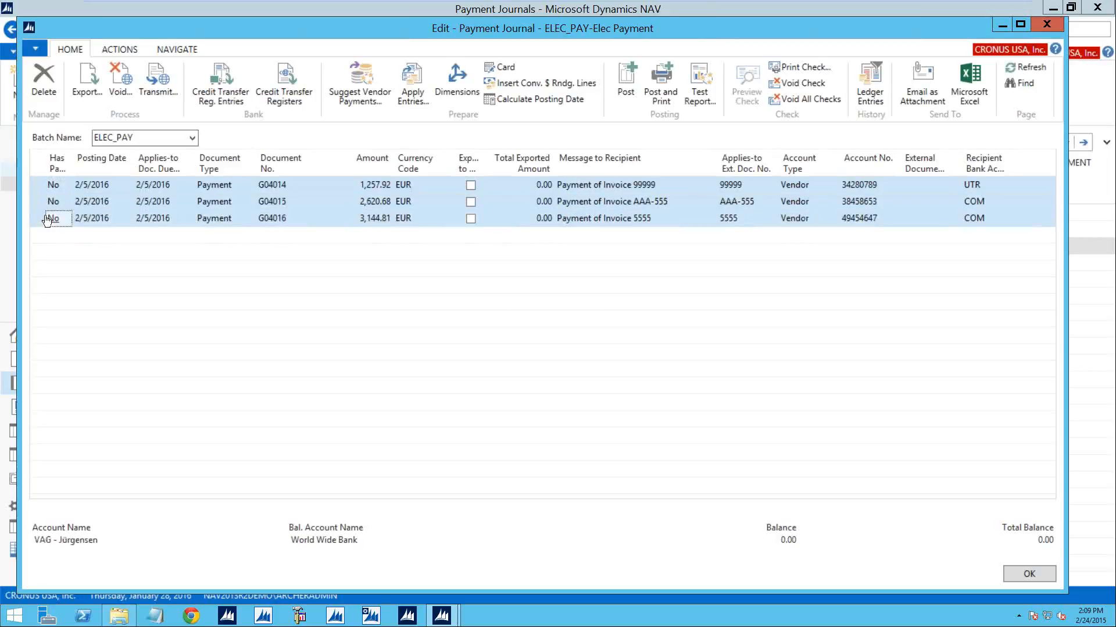
pyautogui.click(44, 79)
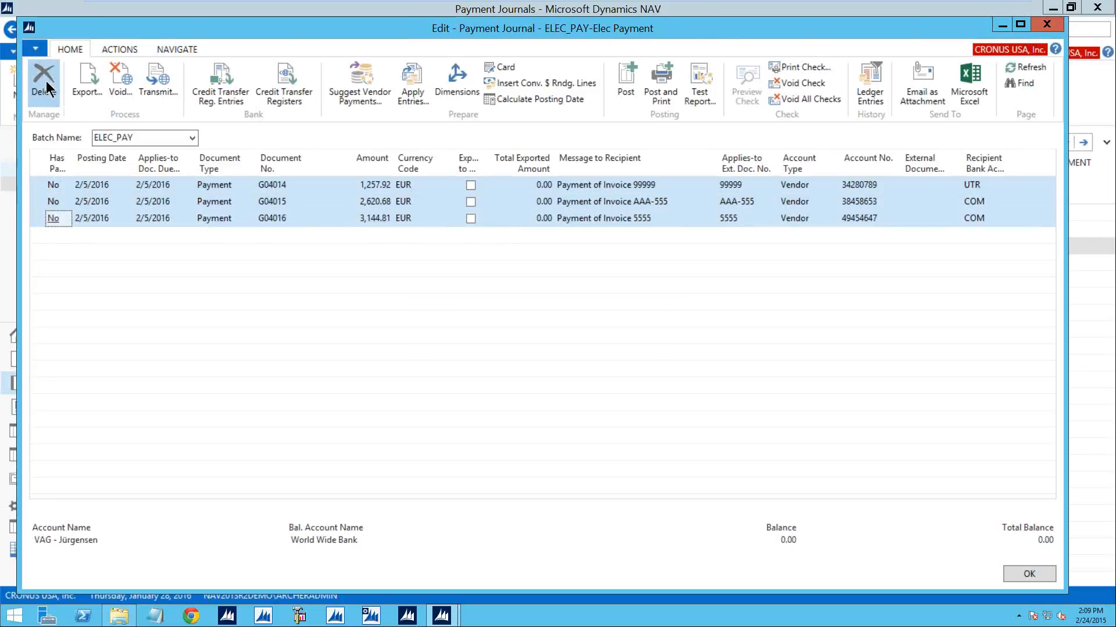
pyautogui.click(558, 330)
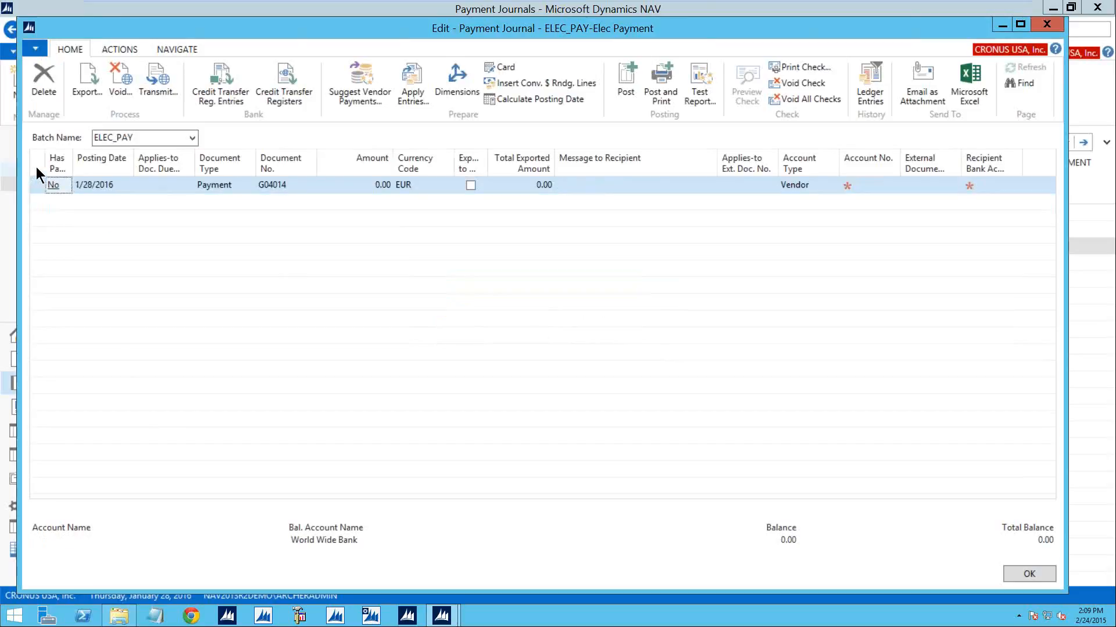
# - Suggest vendor payments again through 2/5/2016 with Skip Exported Payments turned off
pyautogui.click(366, 80)
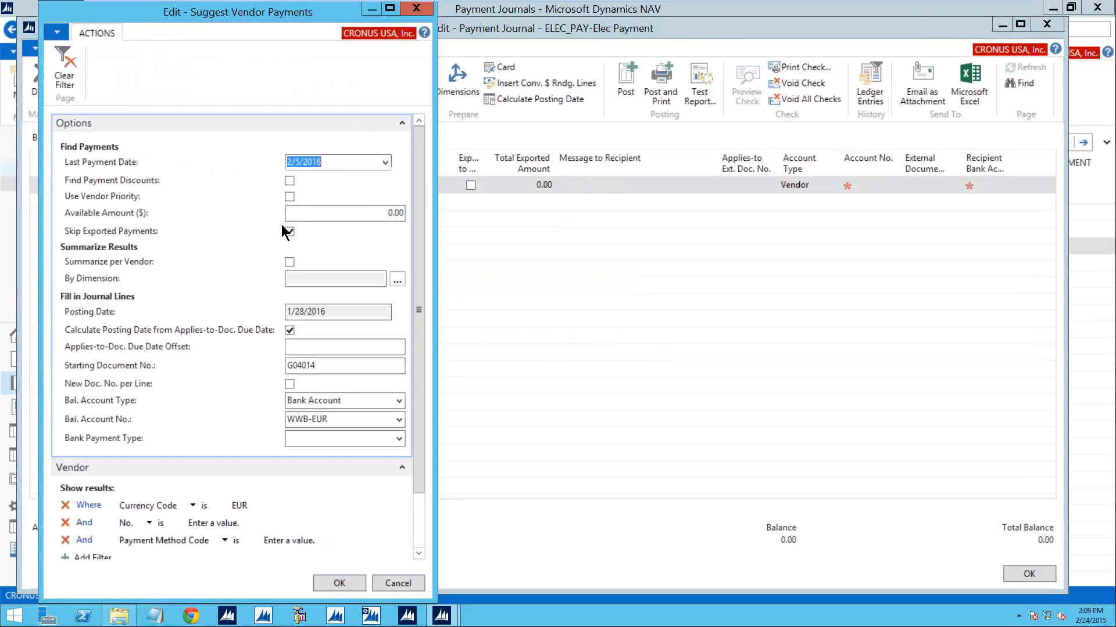
pyautogui.click(289, 231)
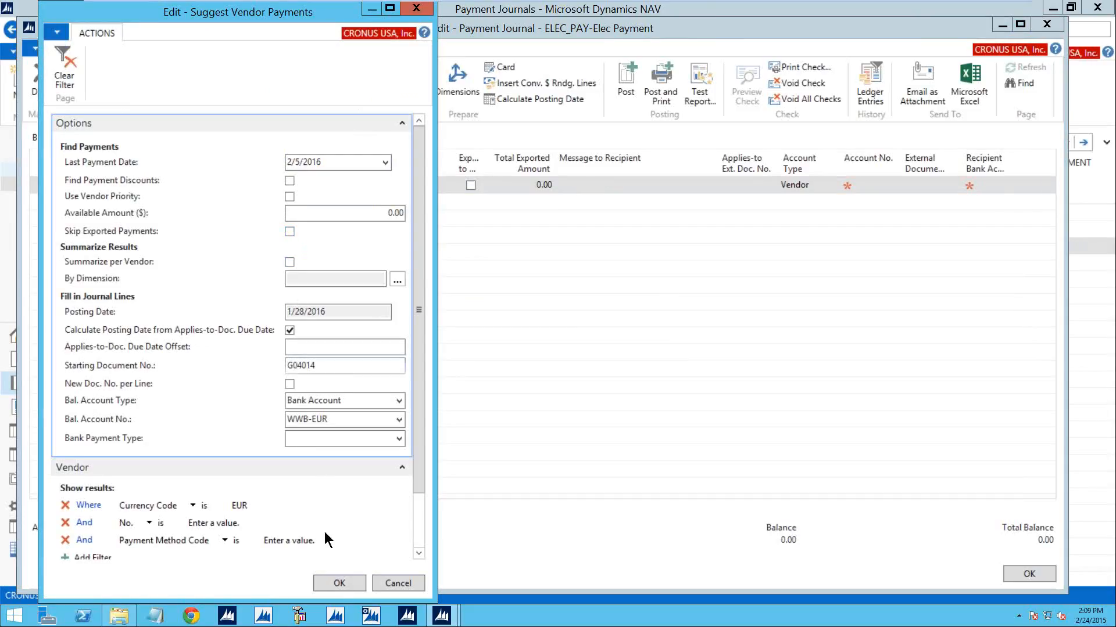
pyautogui.click(339, 584)
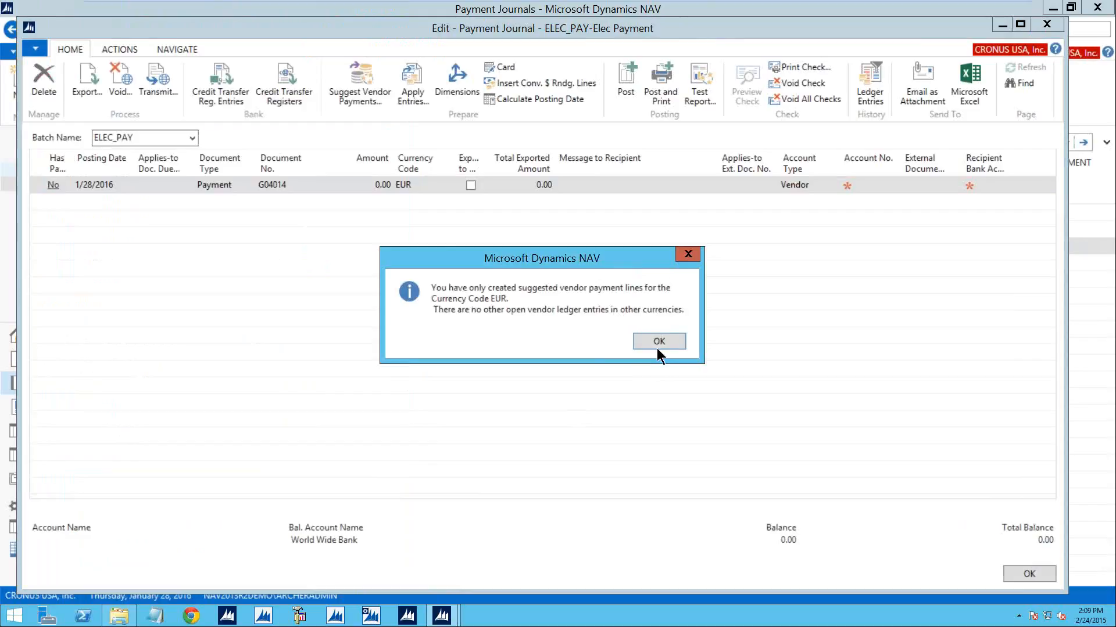
pyautogui.click(663, 343)
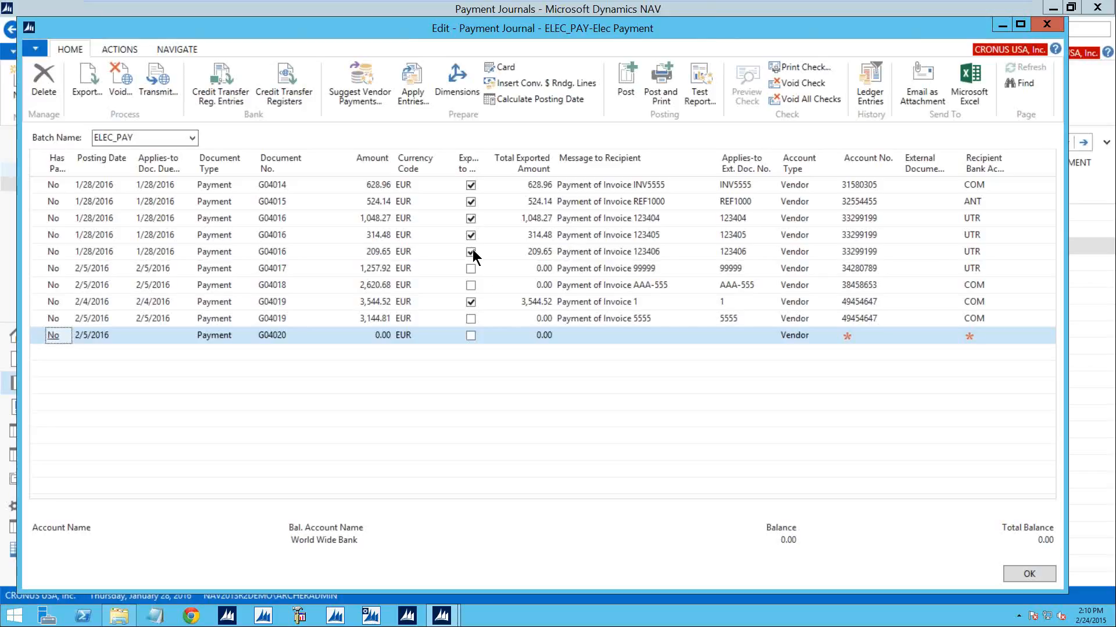
# - Review the credit transfer register entries of the first payment line, document G04014, including the recipient bank details
pyautogui.click(297, 184)
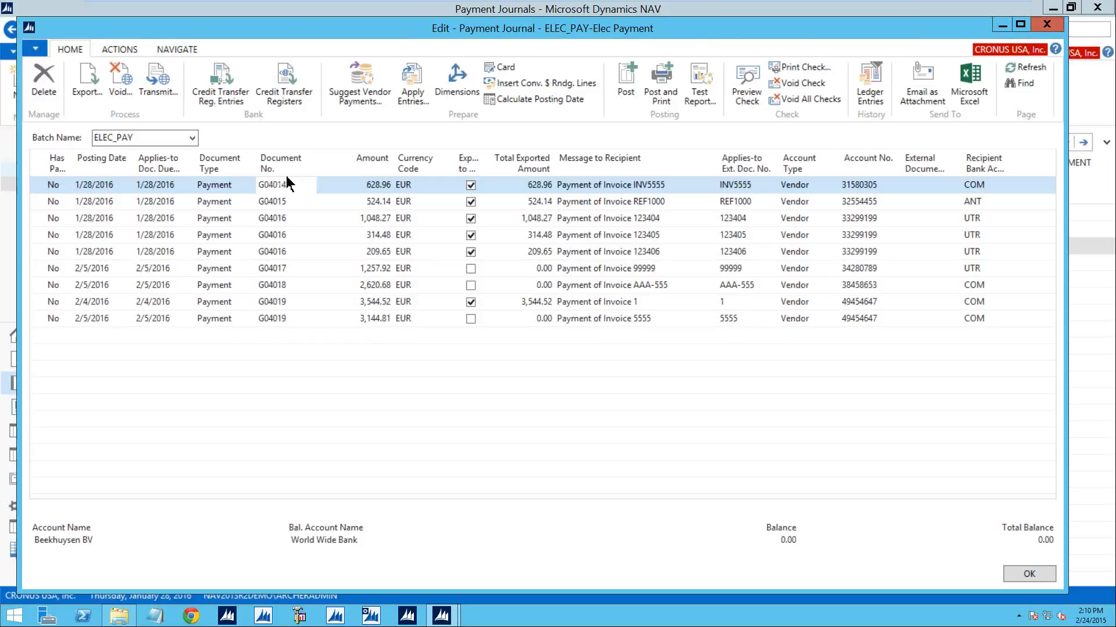
pyautogui.click(226, 101)
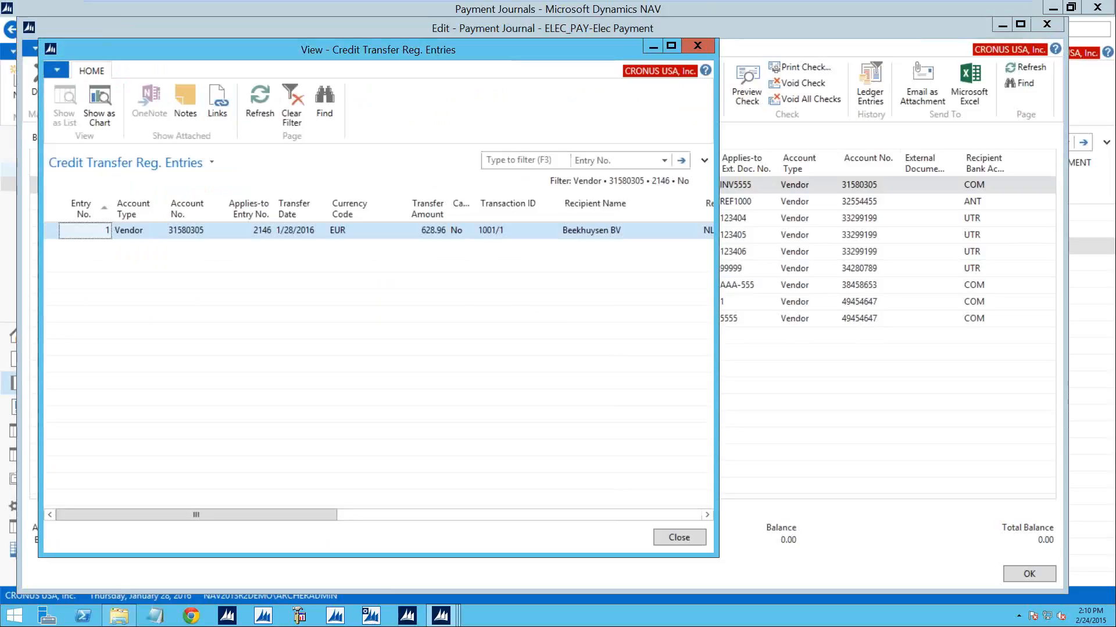
pyautogui.moveTo(717, 256); pyautogui.dragTo(1098, 257)
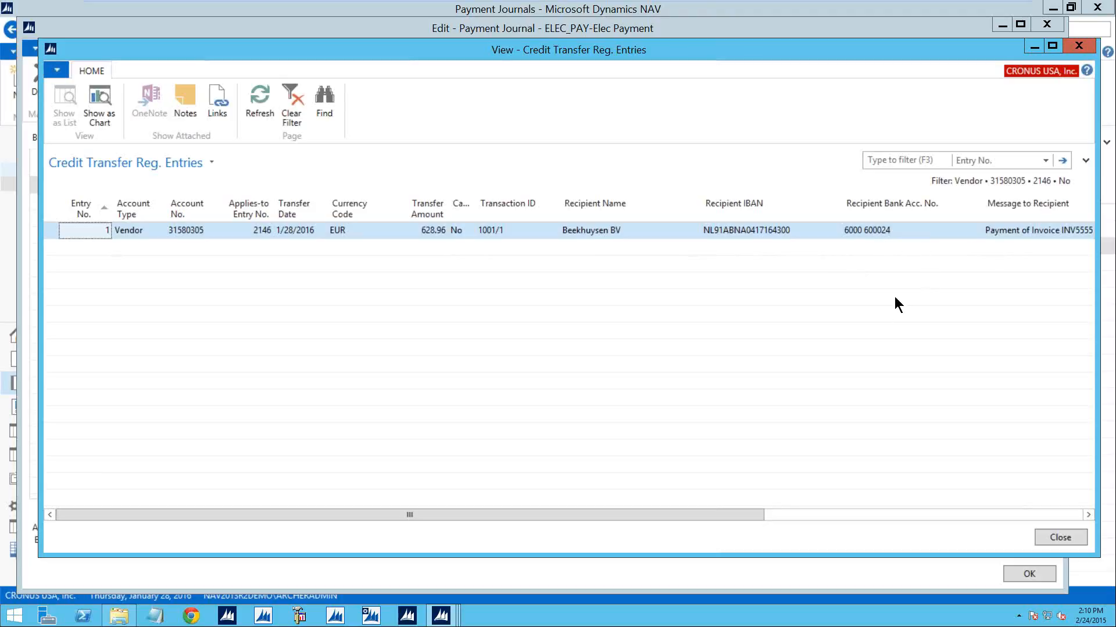
pyautogui.click(1061, 538)
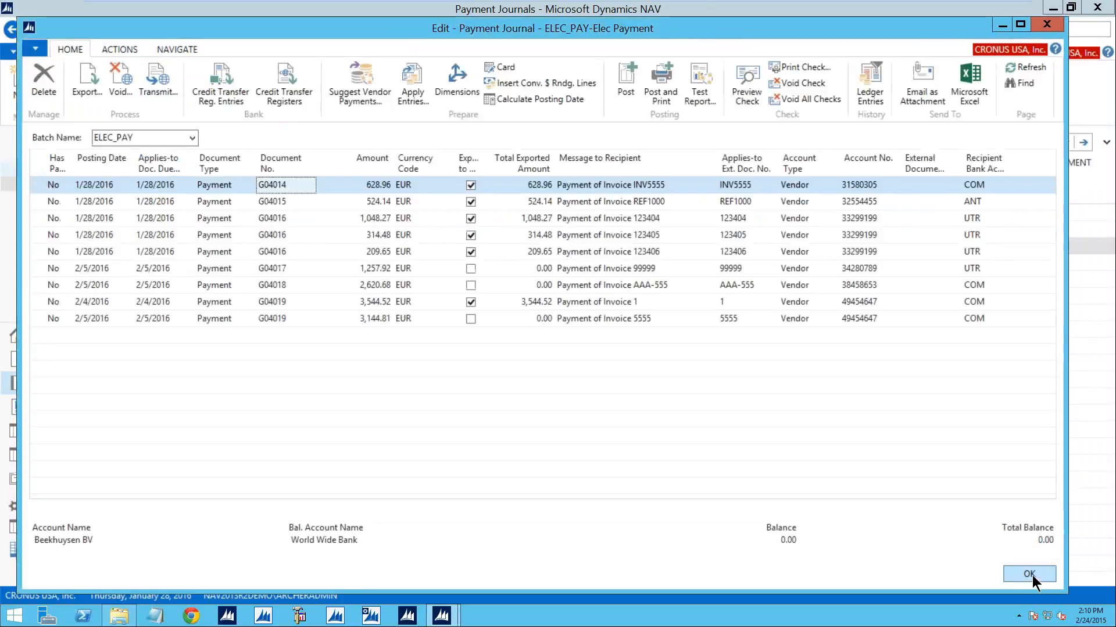
# - Review the credit transfer registers and examine the individual entries of register 1001
pyautogui.click(291, 102)
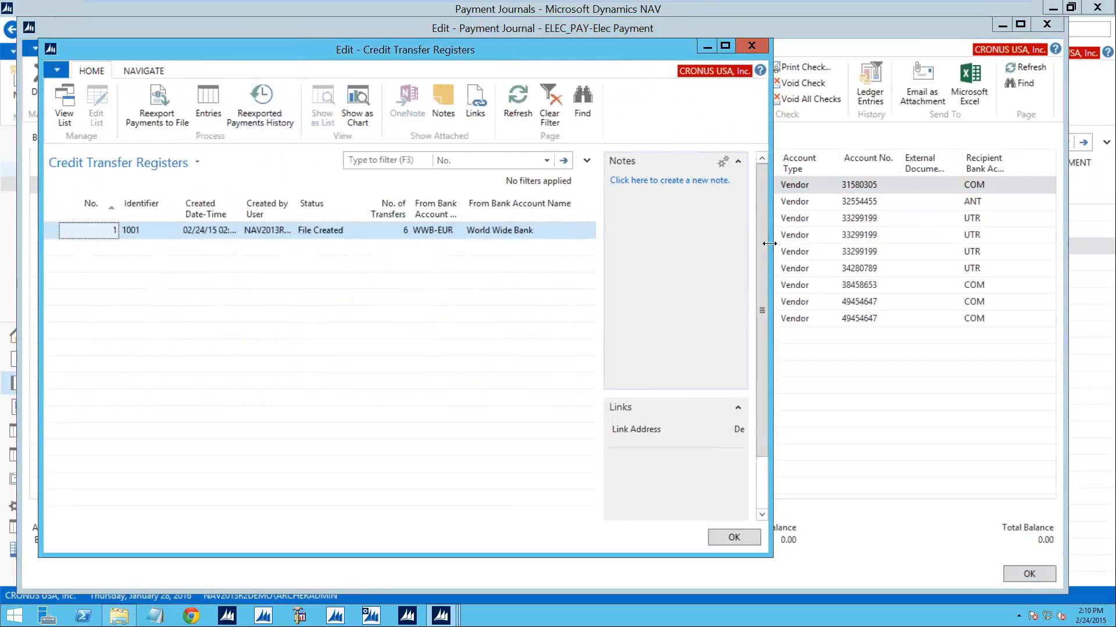
pyautogui.moveTo(769, 243); pyautogui.dragTo(1076, 243)
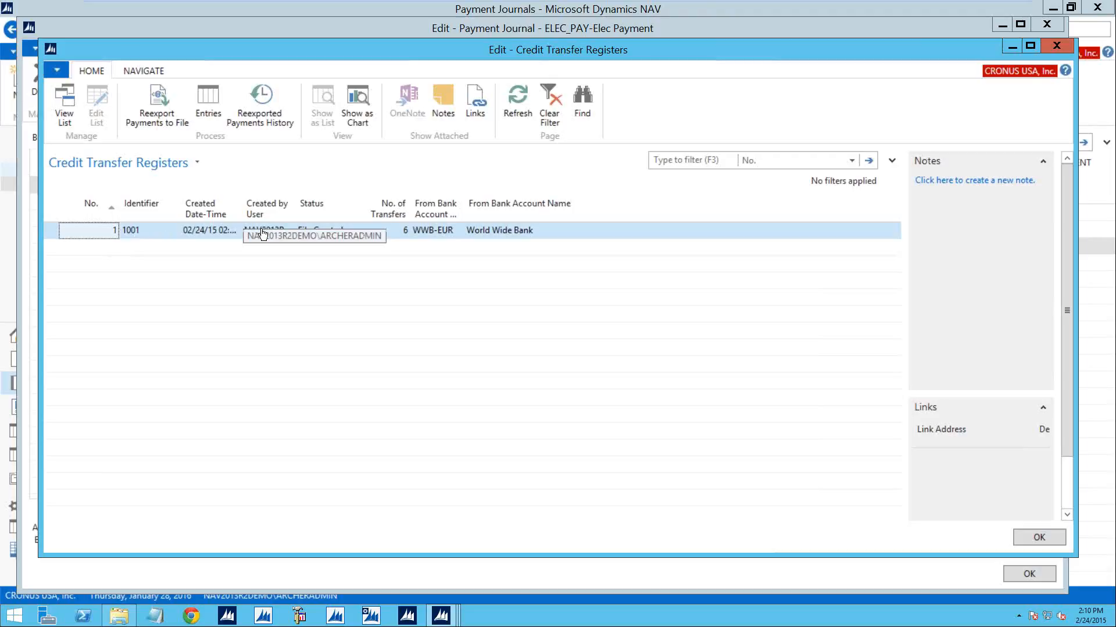
pyautogui.click(208, 99)
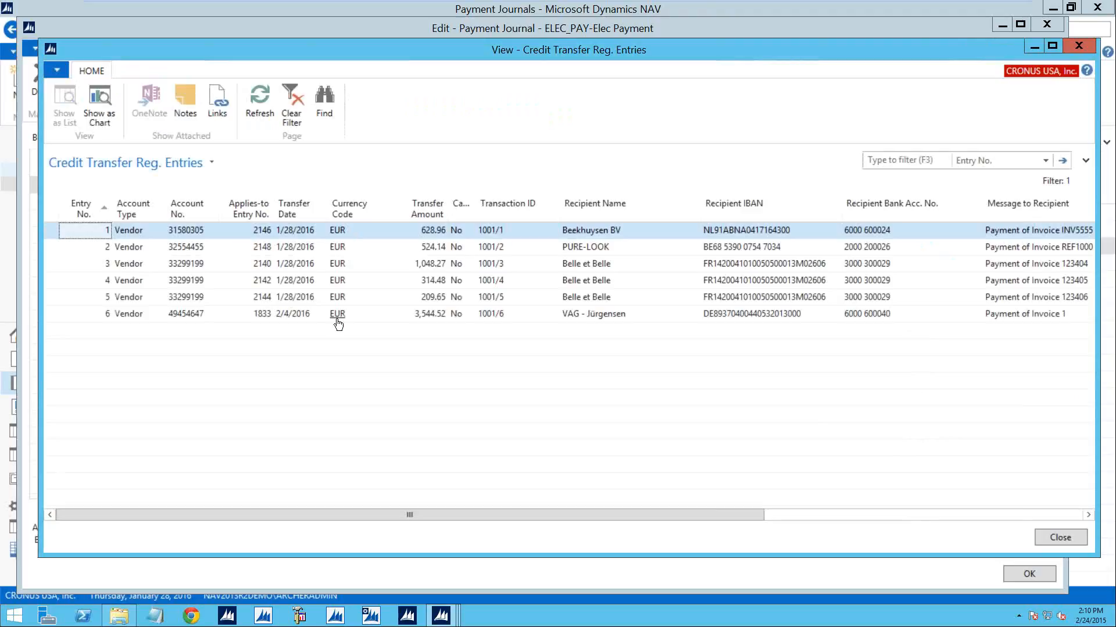
pyautogui.click(1060, 538)
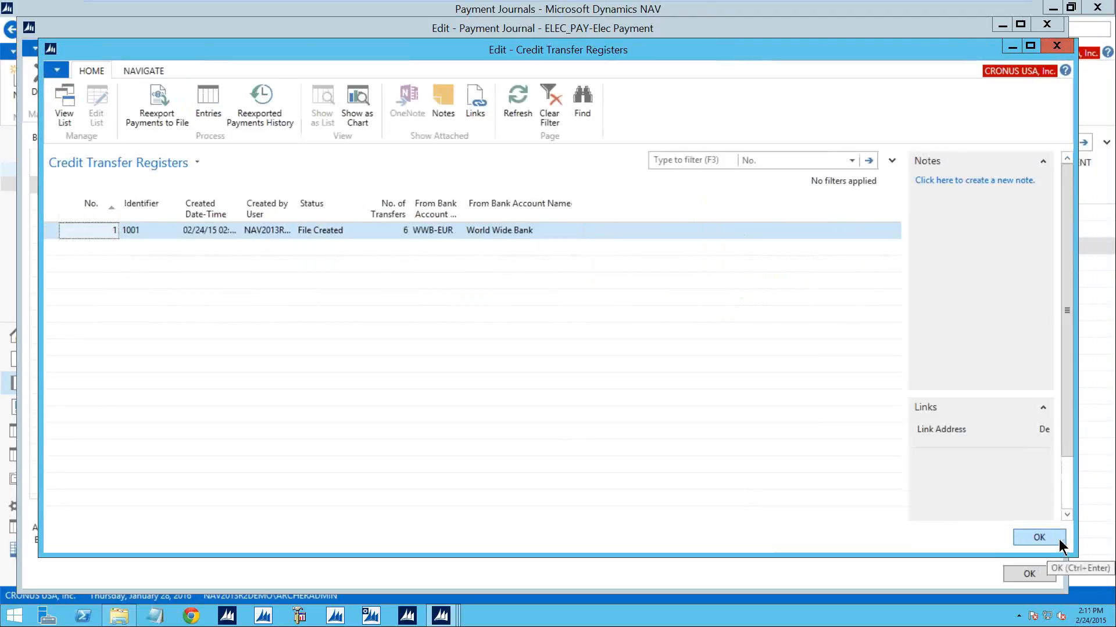
pyautogui.click(1044, 539)
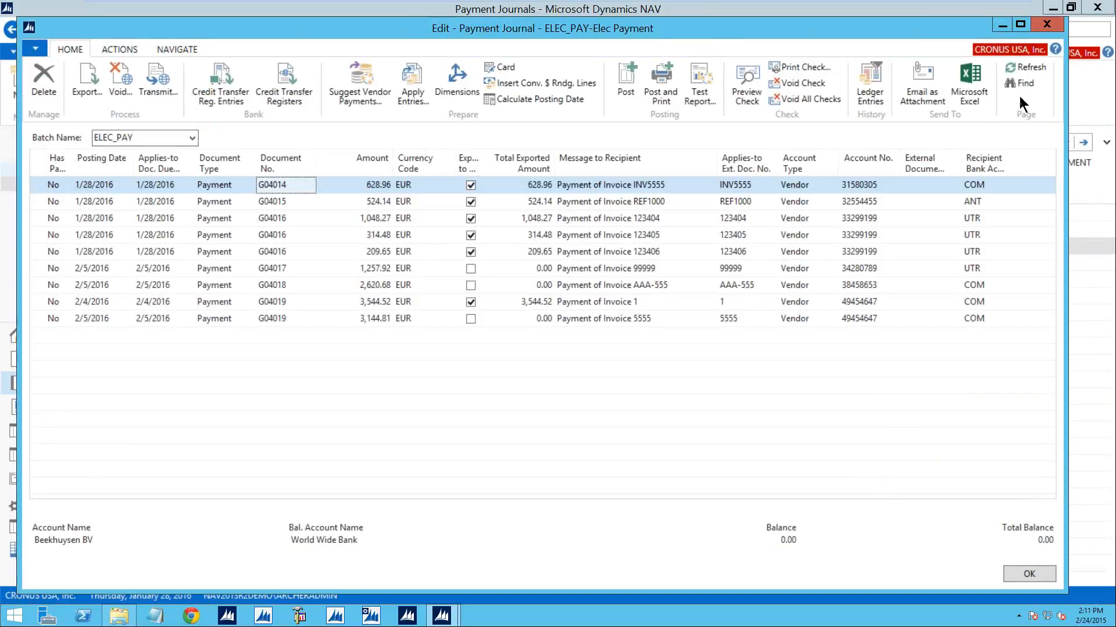
# - Leave the payment journal and open the payment reconciliation journal for bank account WWB-EUR
pyautogui.click(1047, 24)
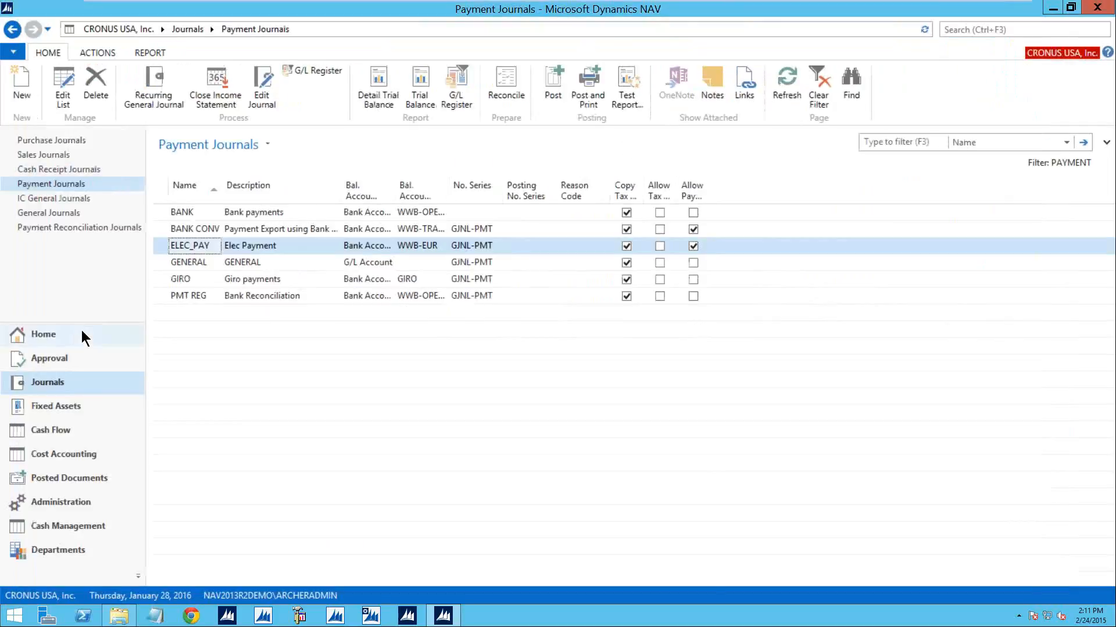
pyautogui.click(74, 228)
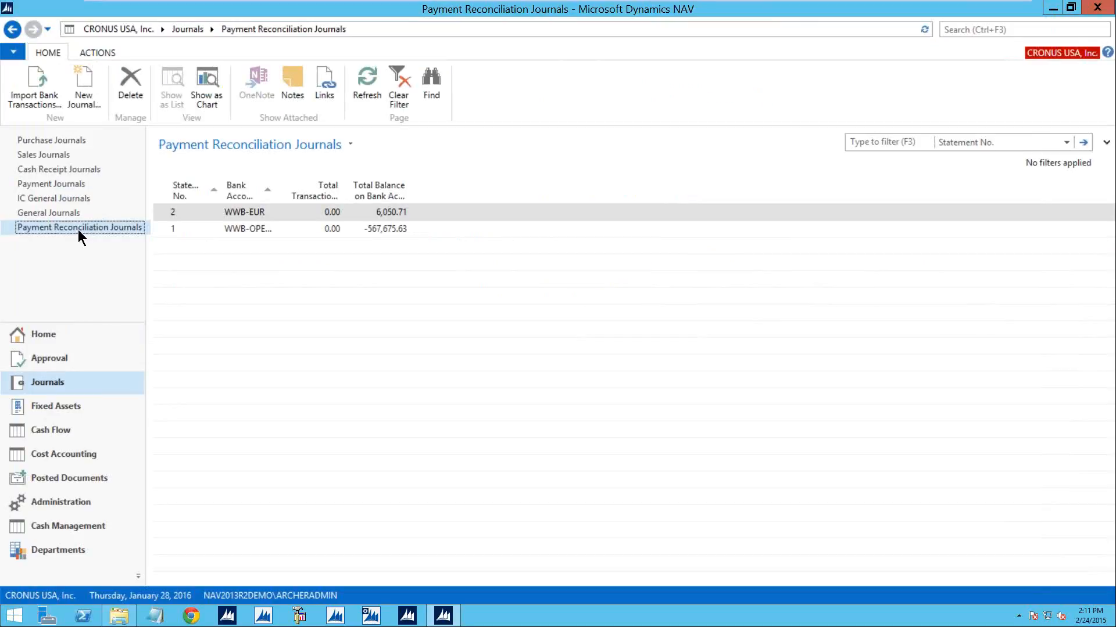
pyautogui.doubleClick(158, 211)
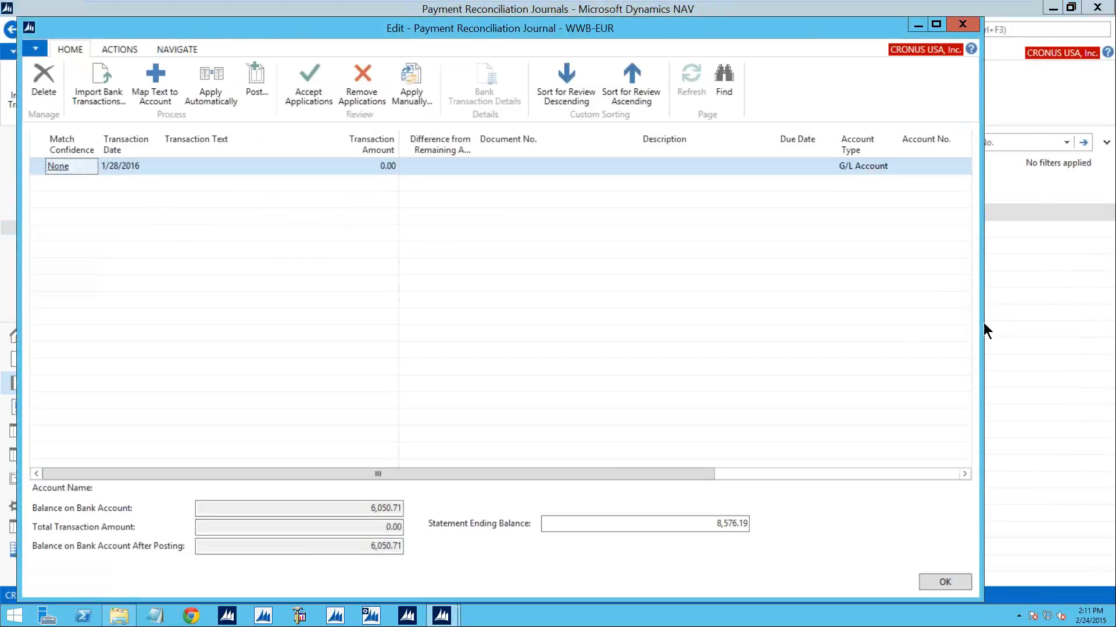
pyautogui.moveTo(982, 308); pyautogui.dragTo(1091, 308)
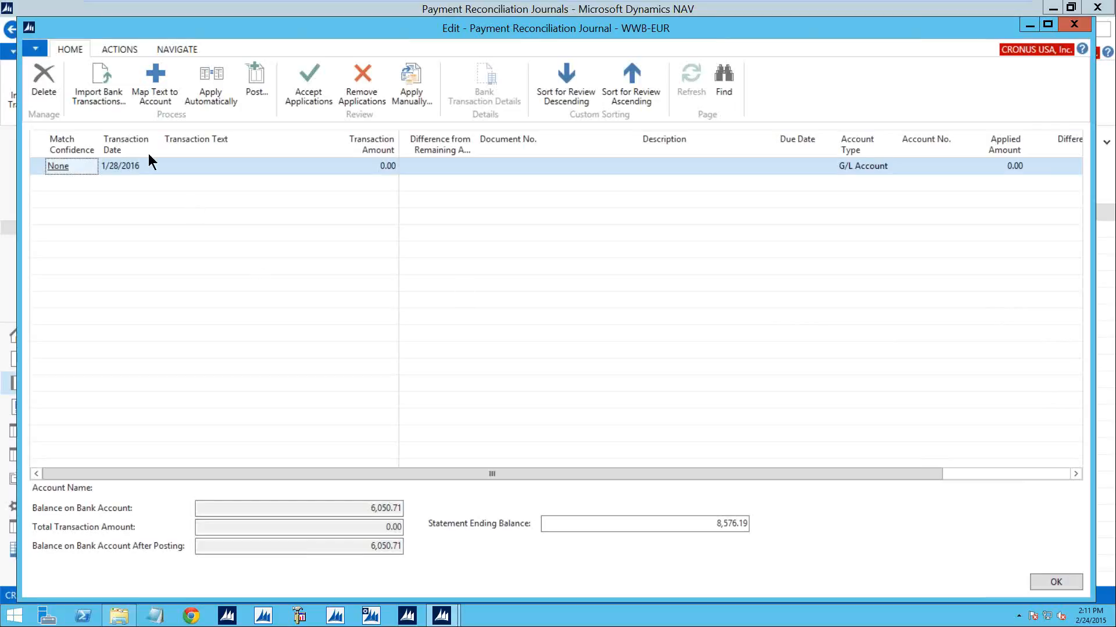
# - Import the bank transactions from Demo_file_1.txt on the Desktop into the WWB-EUR reconciliation journal
pyautogui.click(114, 88)
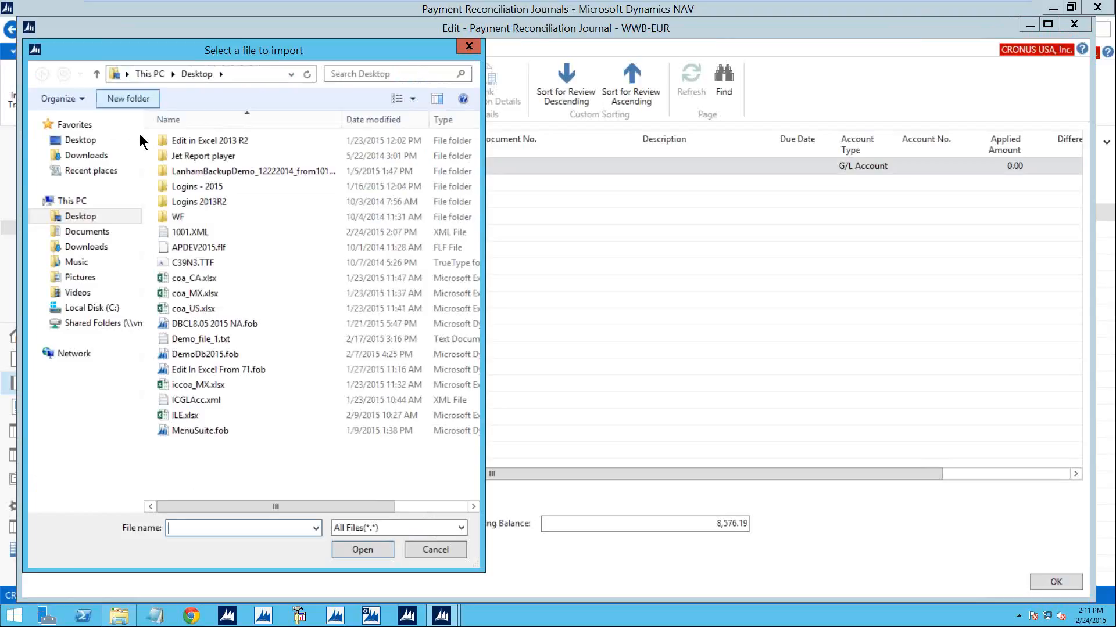
pyautogui.click(195, 341)
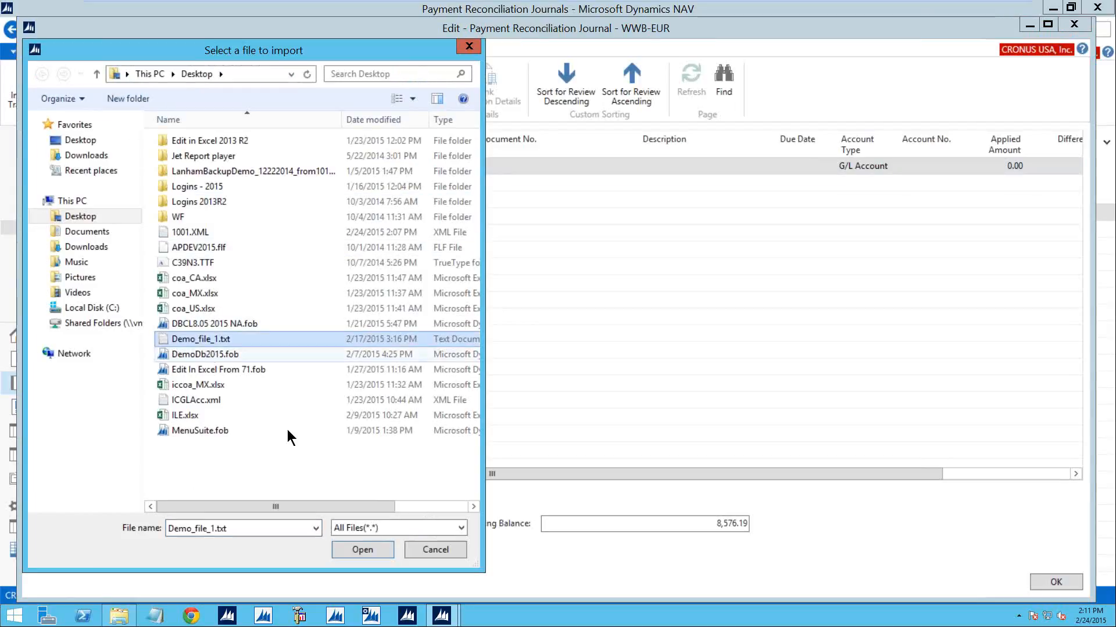
pyautogui.click(370, 550)
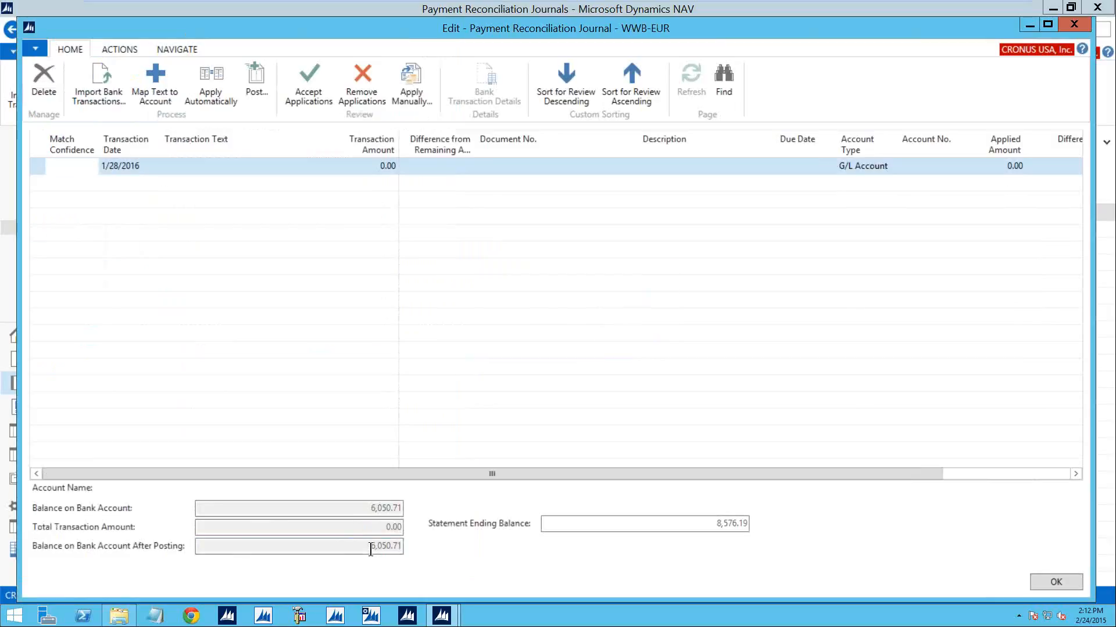
# - Automatically apply the imported bank transactions to open ledger entries
pyautogui.click(40, 142)
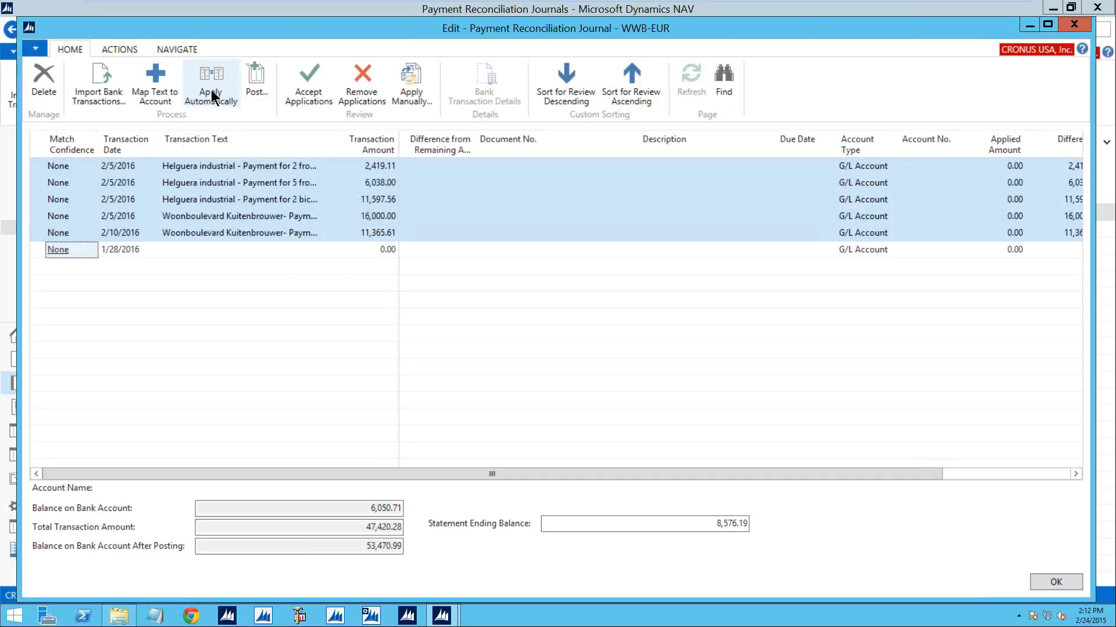
pyautogui.click(210, 93)
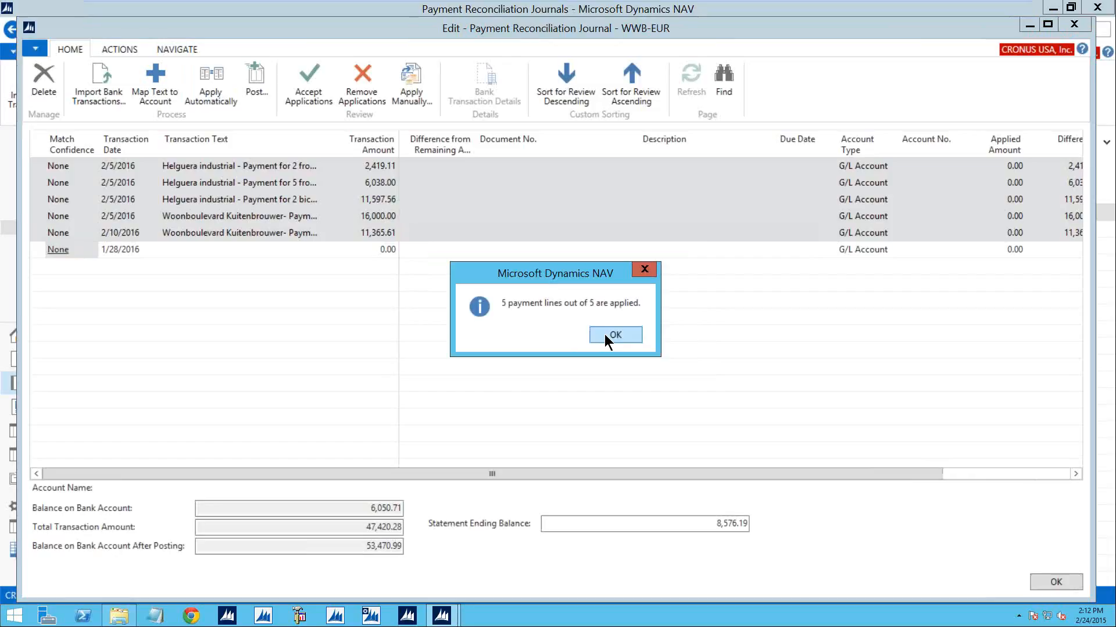
pyautogui.click(615, 335)
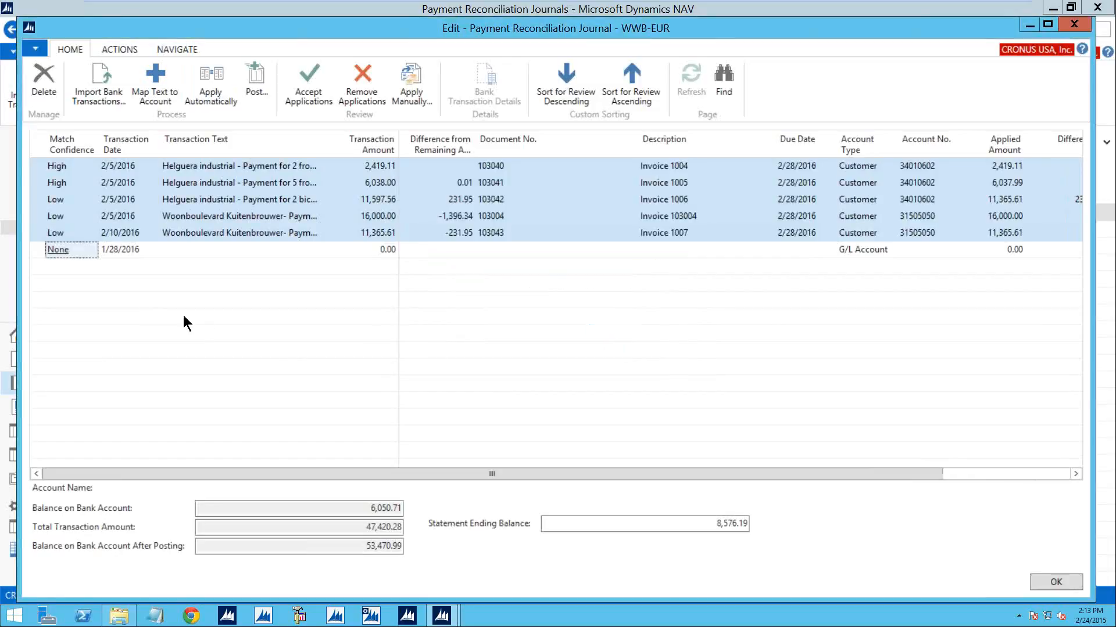
# - Examine the payment application and match details of the Helguera industrial payment for 2 front wheels
pyautogui.click(76, 167)
pyautogui.click(76, 166)
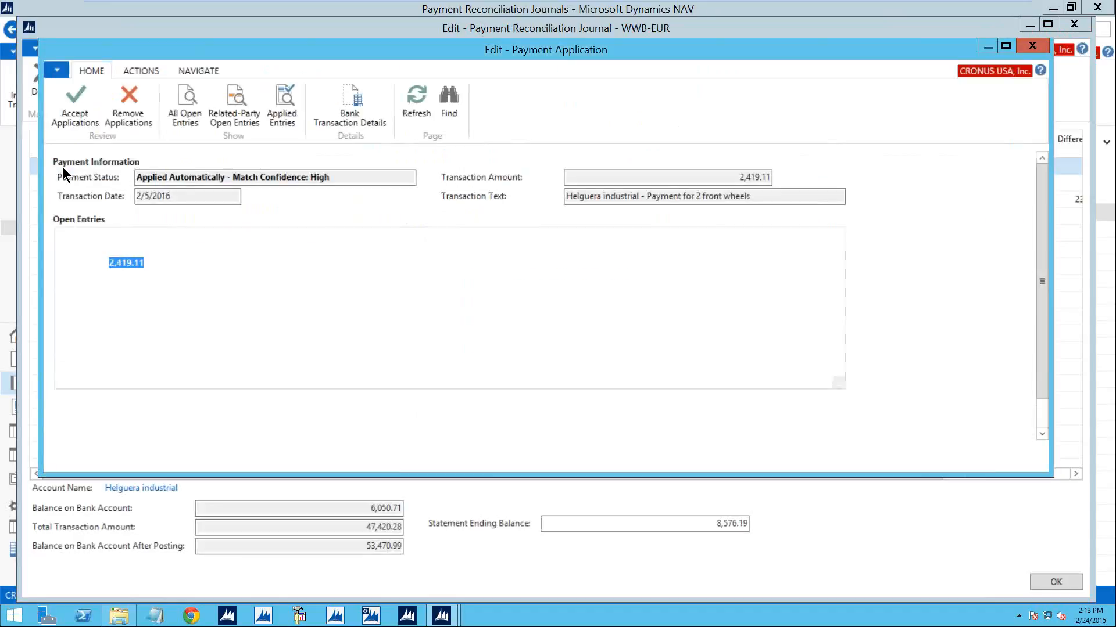
pyautogui.click(1030, 46)
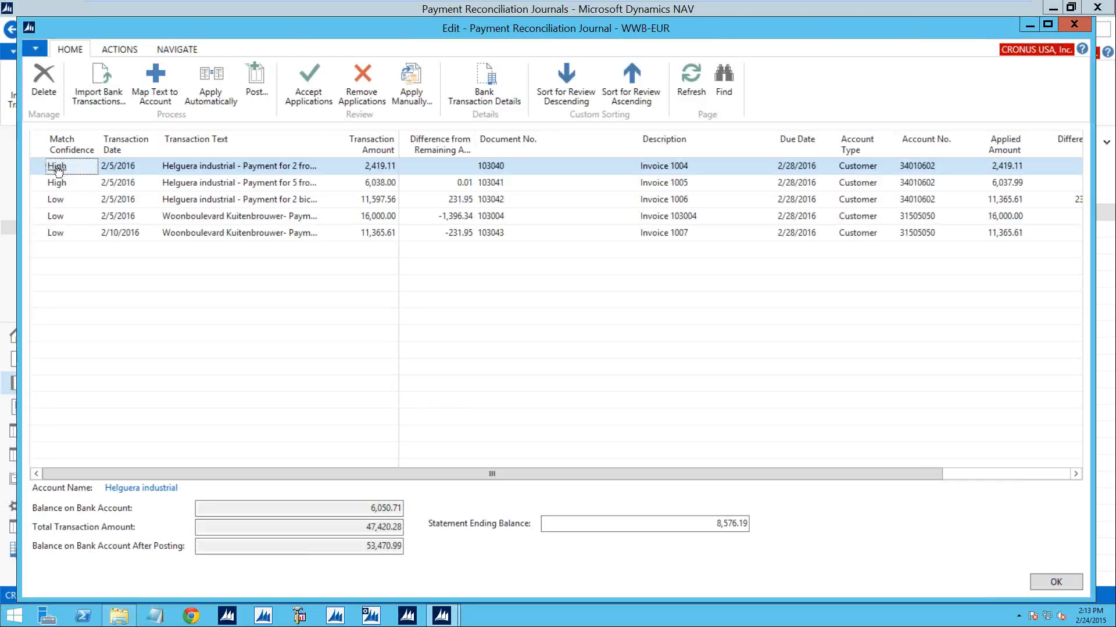
pyautogui.click(414, 88)
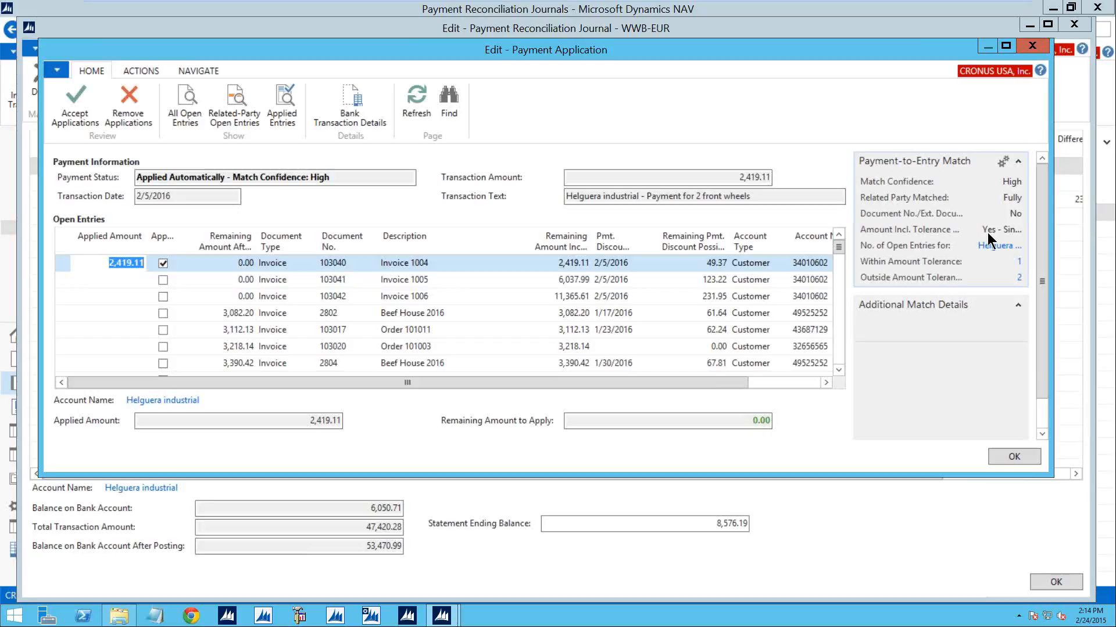
# - Review Helguera industrial's open entries outside the amount tolerance, and accept the application of its payment for 2 front wheels
pyautogui.click(1020, 280)
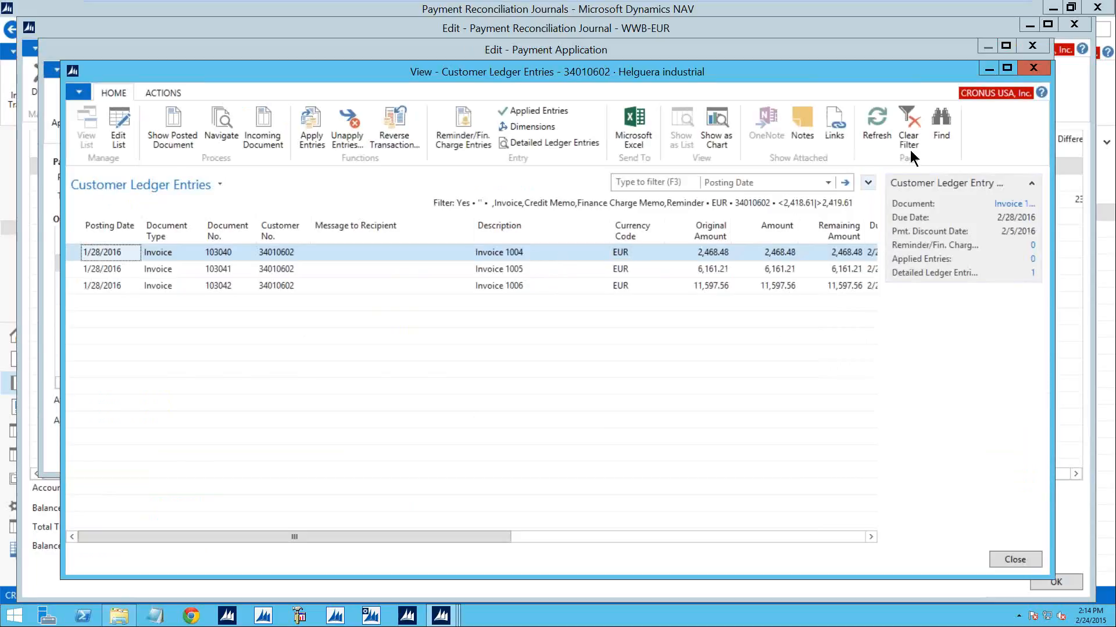
pyautogui.click(1033, 68)
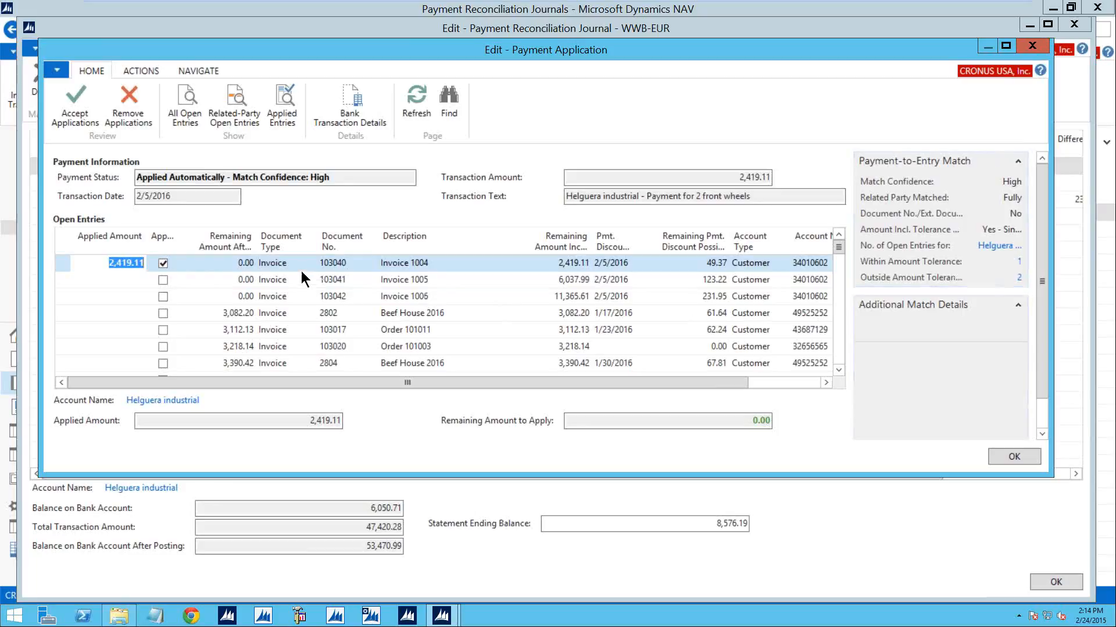
pyautogui.click(80, 112)
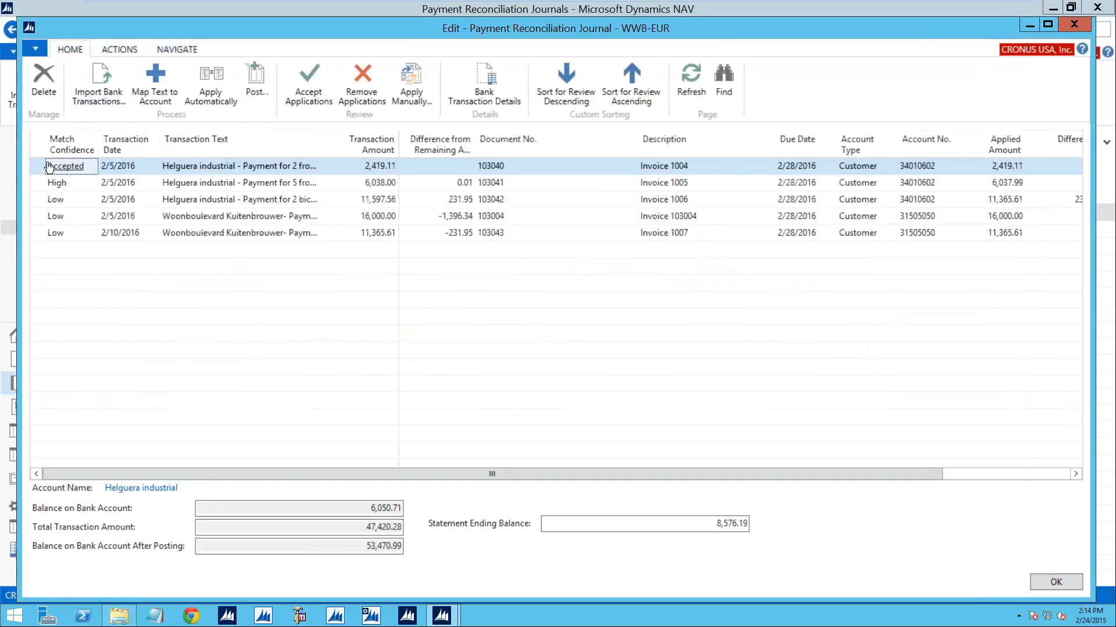
# - Accept the application of Helguera industrial's payment for 5 front wheels, creating a new application line for the remaining amount
pyautogui.click(37, 182)
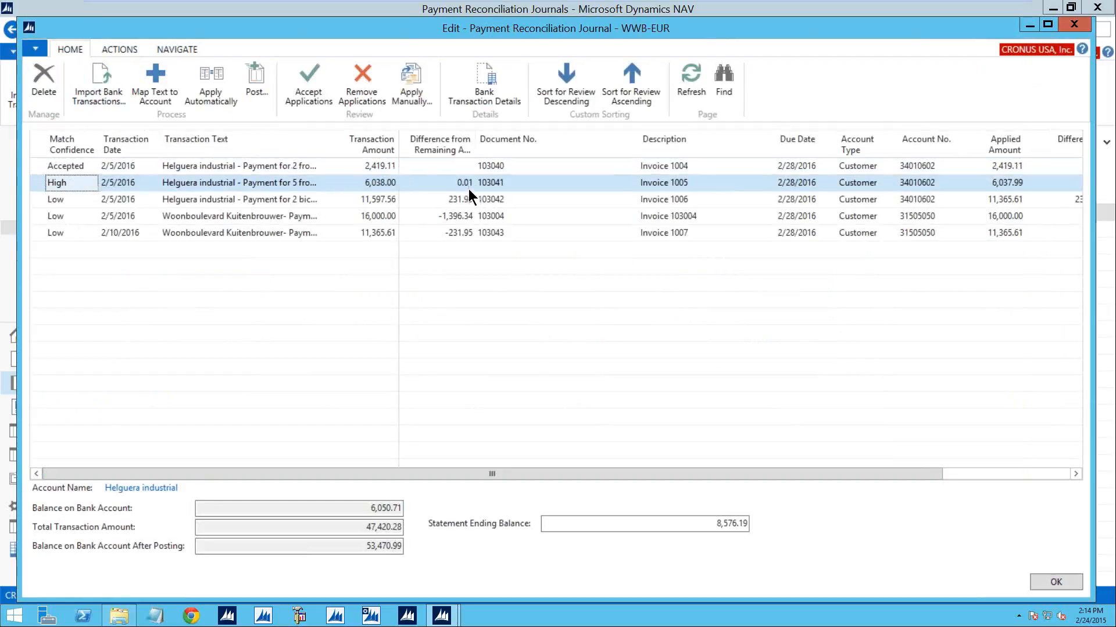
pyautogui.click(411, 85)
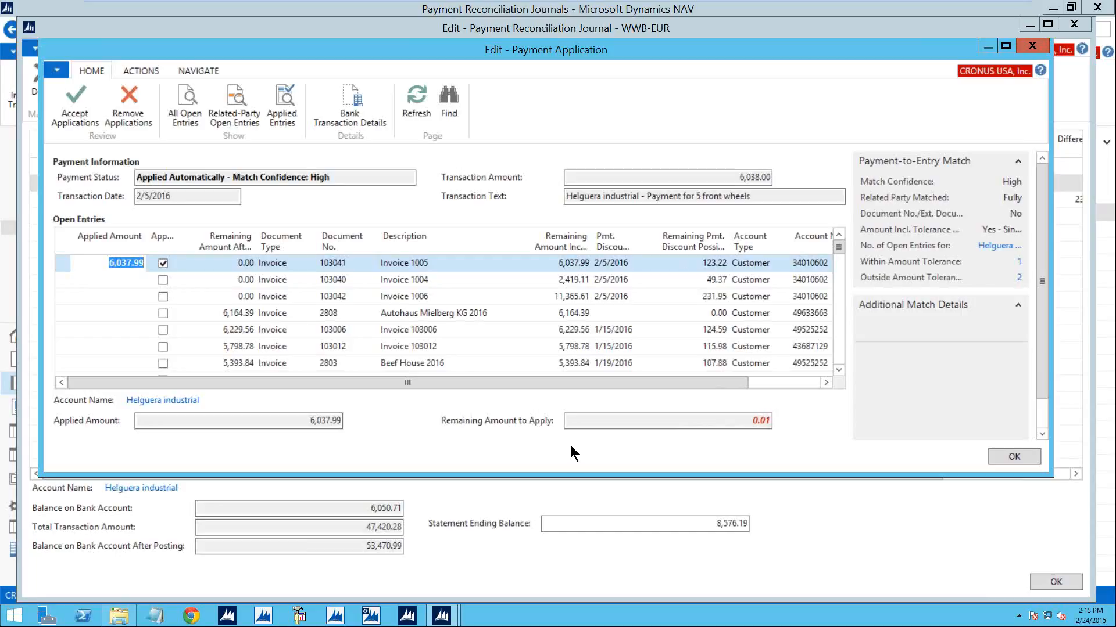
pyautogui.click(72, 107)
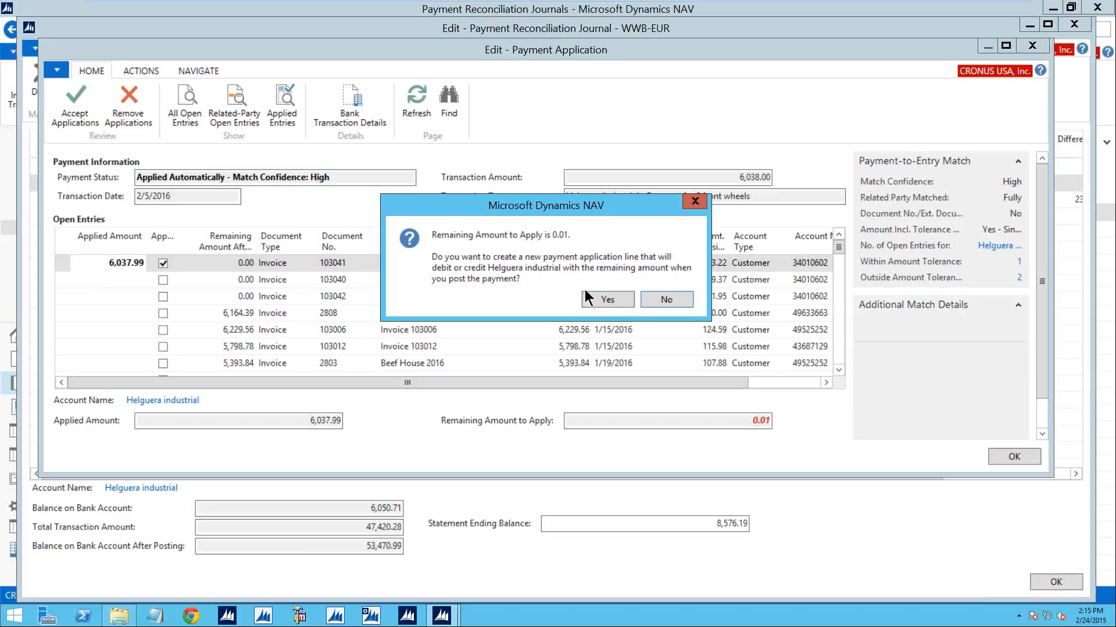
pyautogui.click(607, 299)
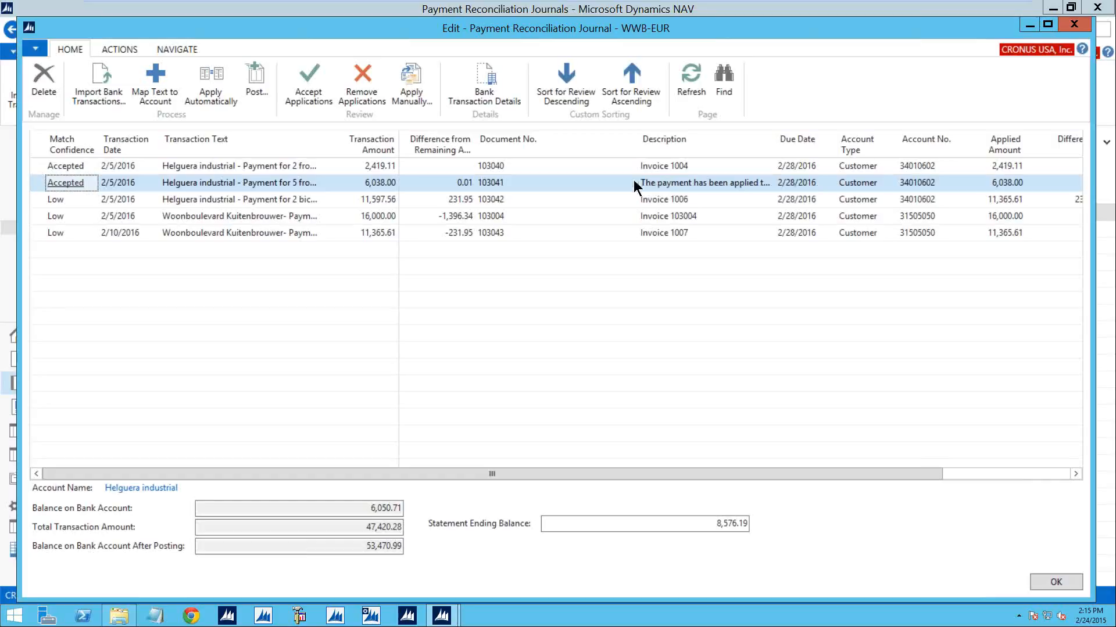
# - Accept the application of Helguera industrial's payment for 2 bicycles, creating a new application line for the remaining amount
pyautogui.click(36, 200)
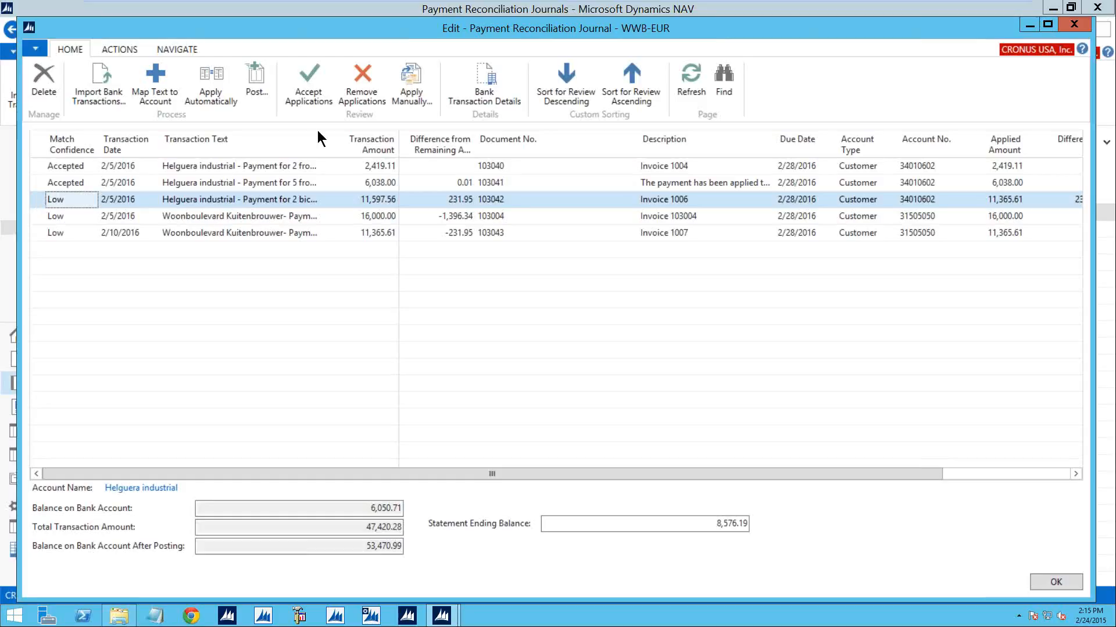
pyautogui.click(411, 92)
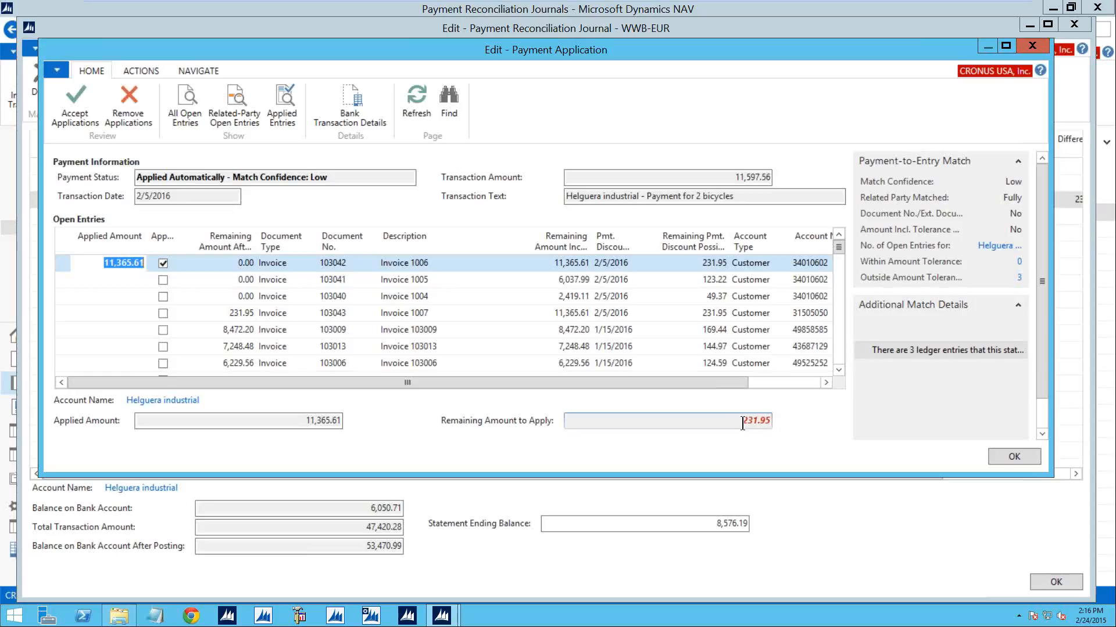
pyautogui.click(76, 114)
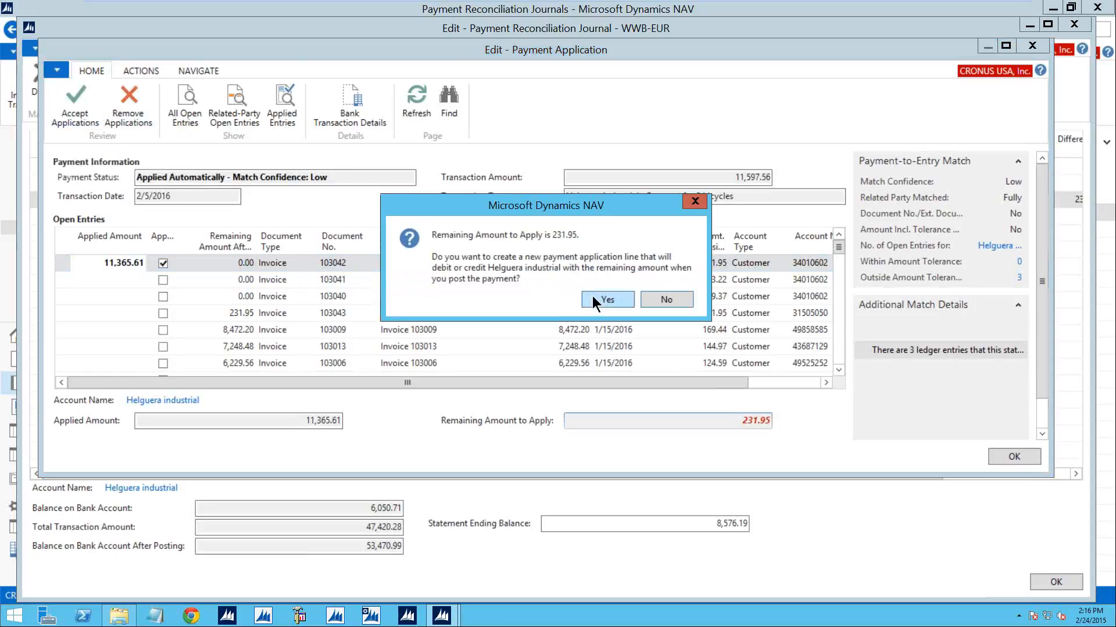
pyautogui.click(593, 296)
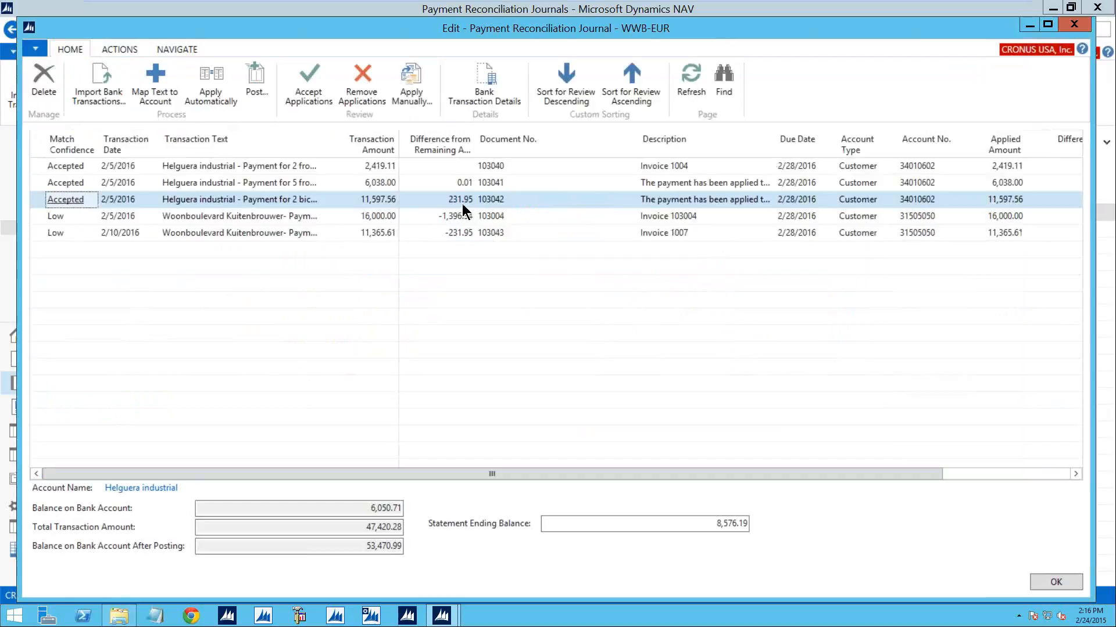
# - Set the remaining payment discount possible to 1,396.34 for Woonboulevard Kuitenbrouwer's 3-bicycle payment and accept the application
pyautogui.click(40, 215)
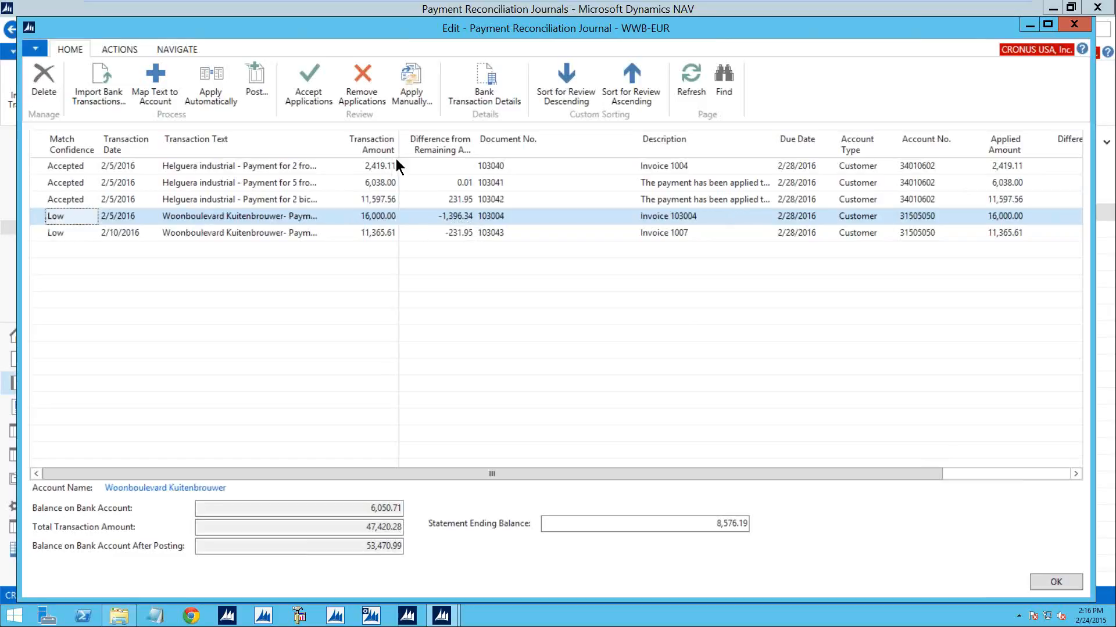
pyautogui.click(412, 79)
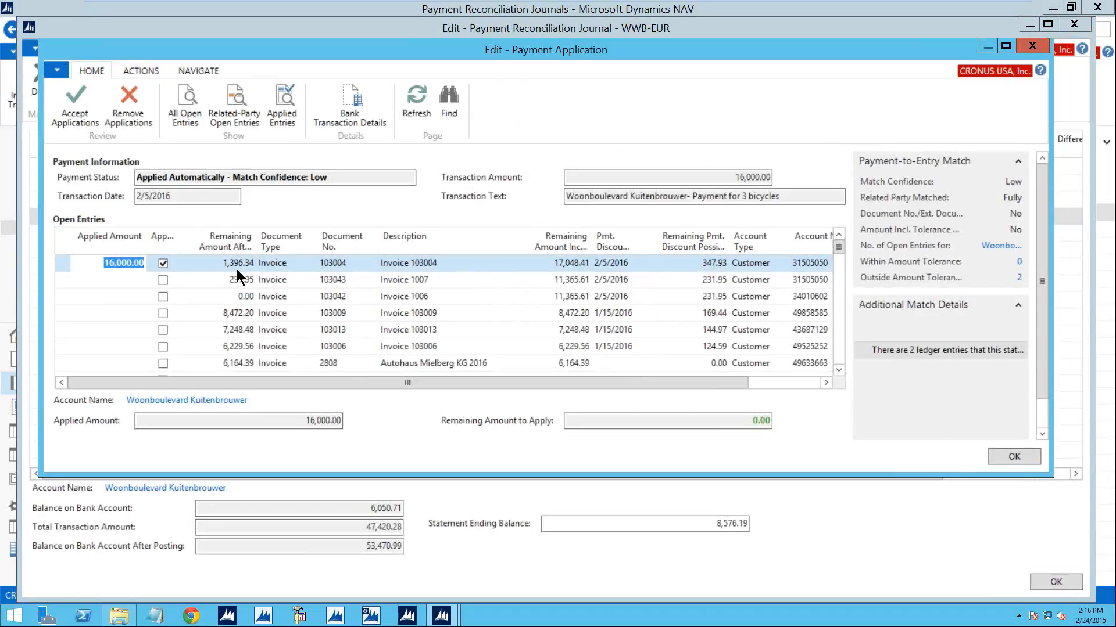
pyautogui.click(711, 264)
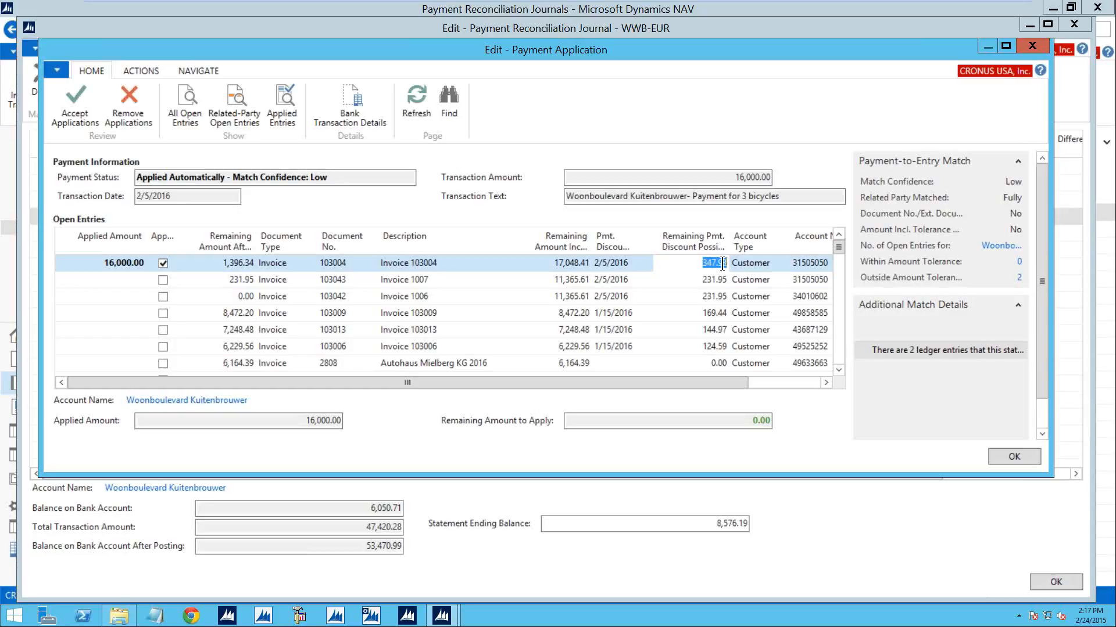
pyautogui.write('1396.34')
pyautogui.press('Tab')
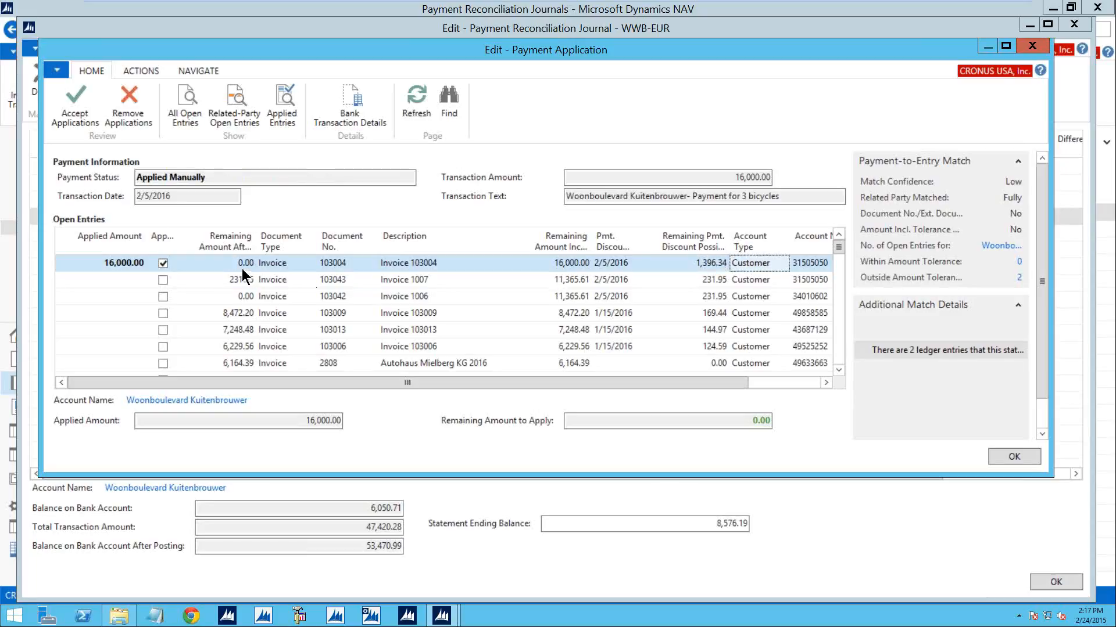
pyautogui.click(75, 110)
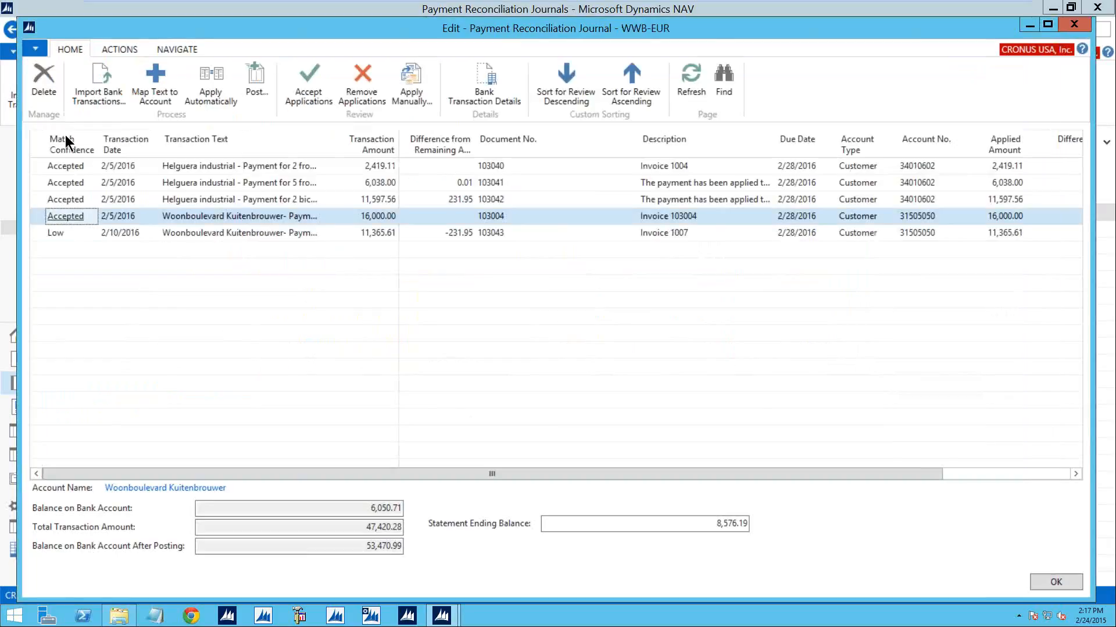
# - Set the payment discount date to 2/10/2016 on Invoice 1007 for Woonboulevard Kuitenbrouwer's 2-bicycle payment and accept the application
pyautogui.click(37, 234)
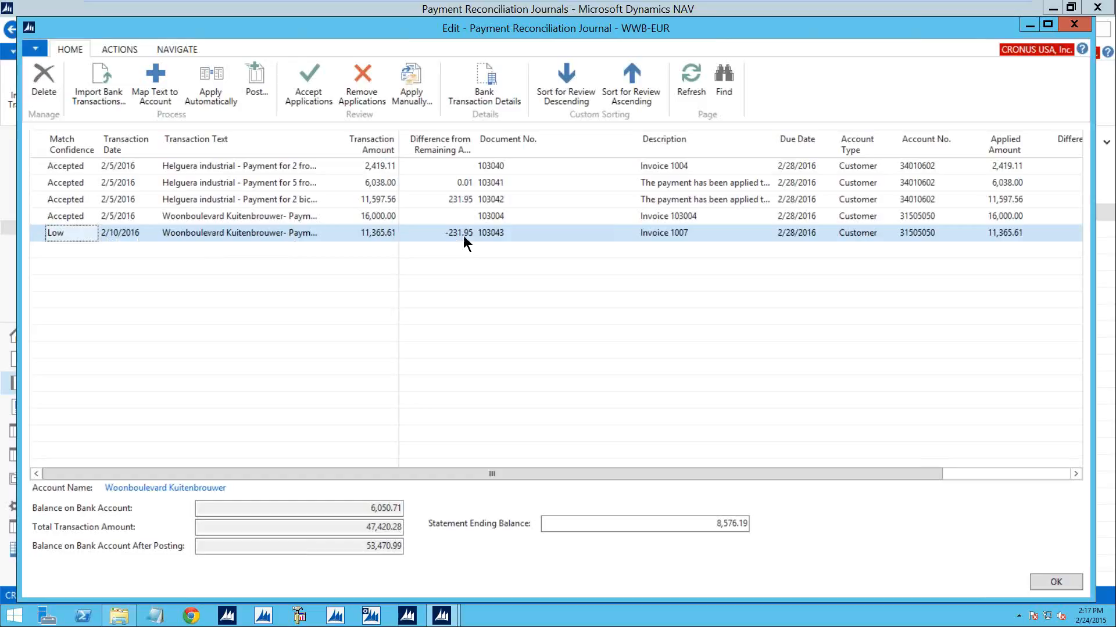
pyautogui.click(405, 81)
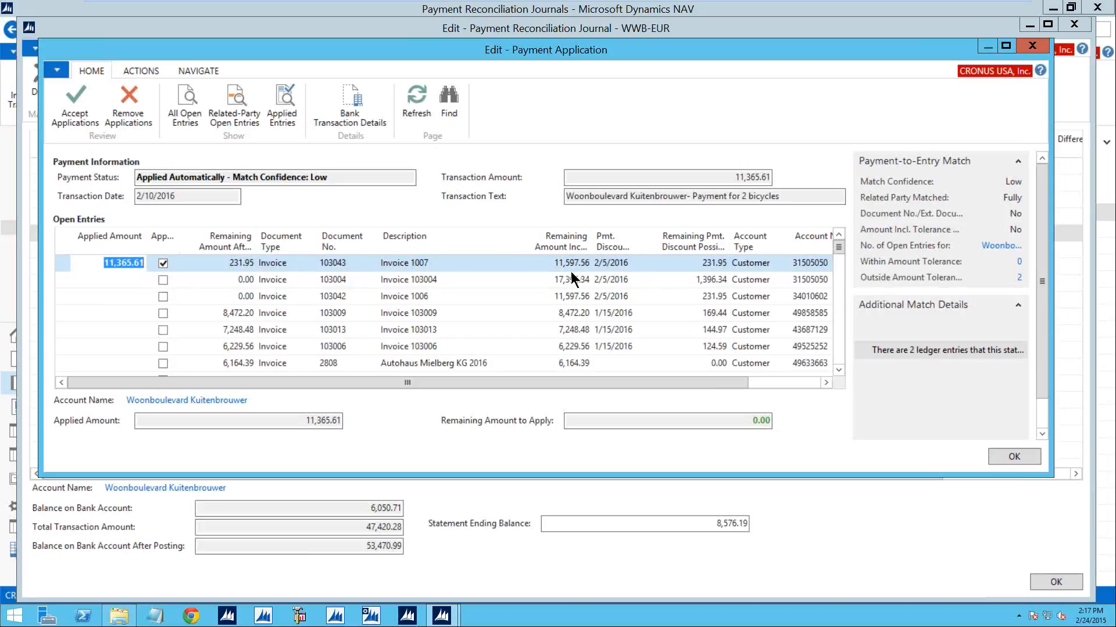
pyautogui.click(610, 264)
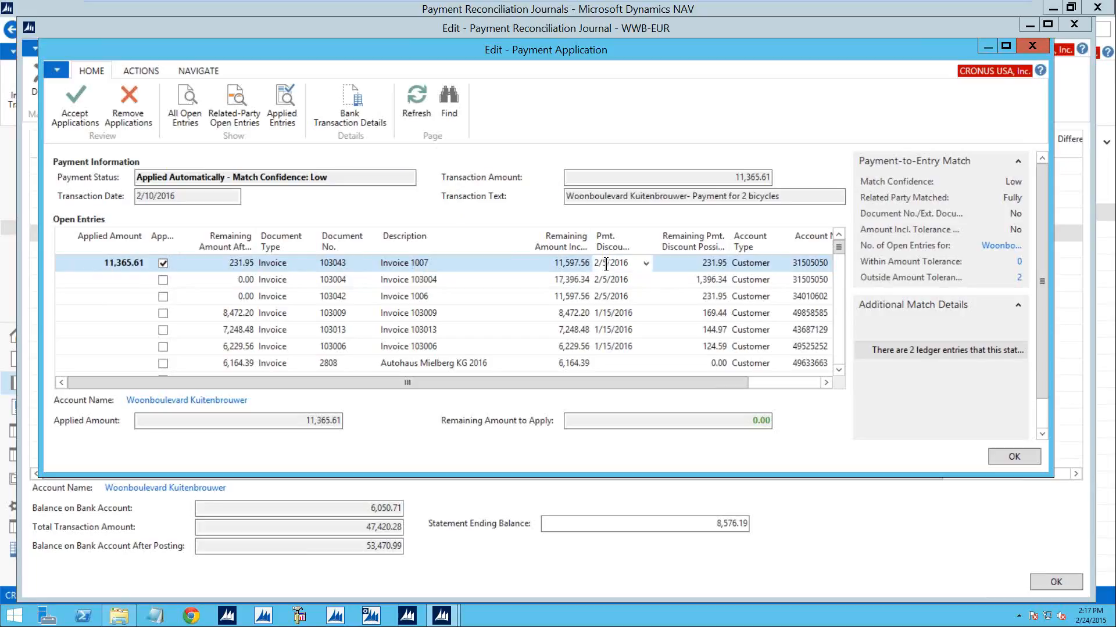
pyautogui.moveTo(605, 264); pyautogui.dragTo(601, 264)
pyautogui.write('10')
pyautogui.press('Tab')
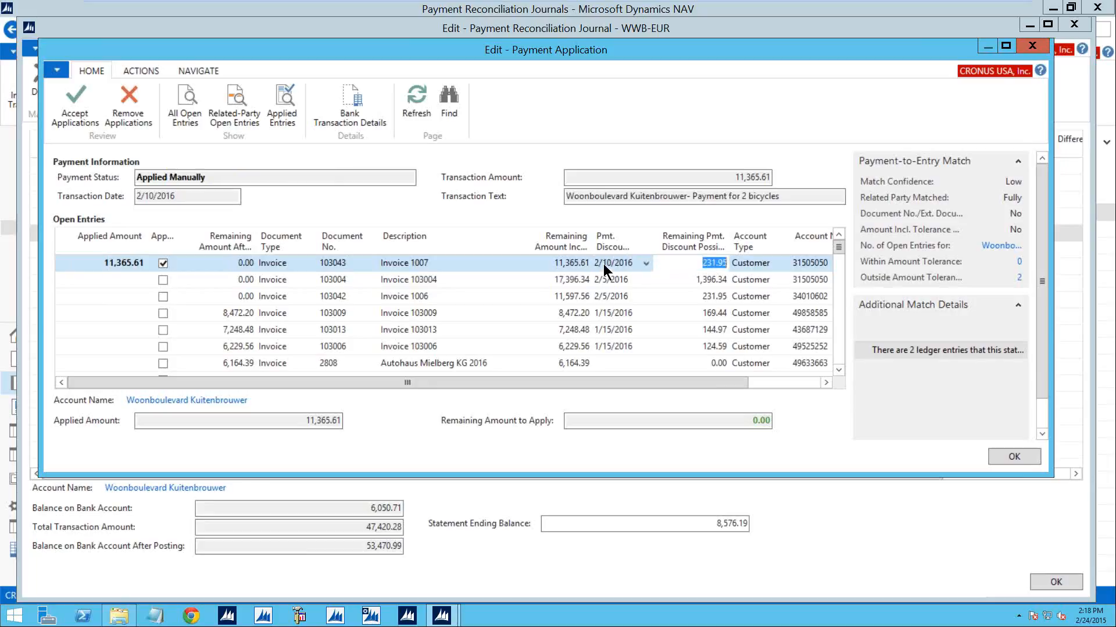
pyautogui.click(74, 103)
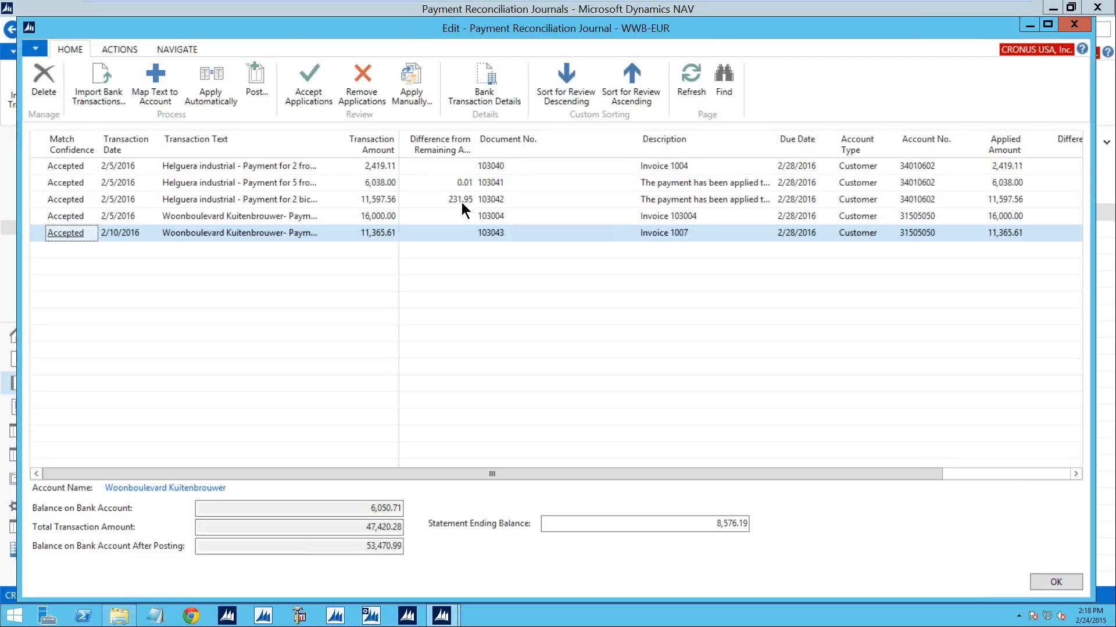
# - Post the WWB-EUR payment reconciliation journal and confirm the posting
pyautogui.click(265, 79)
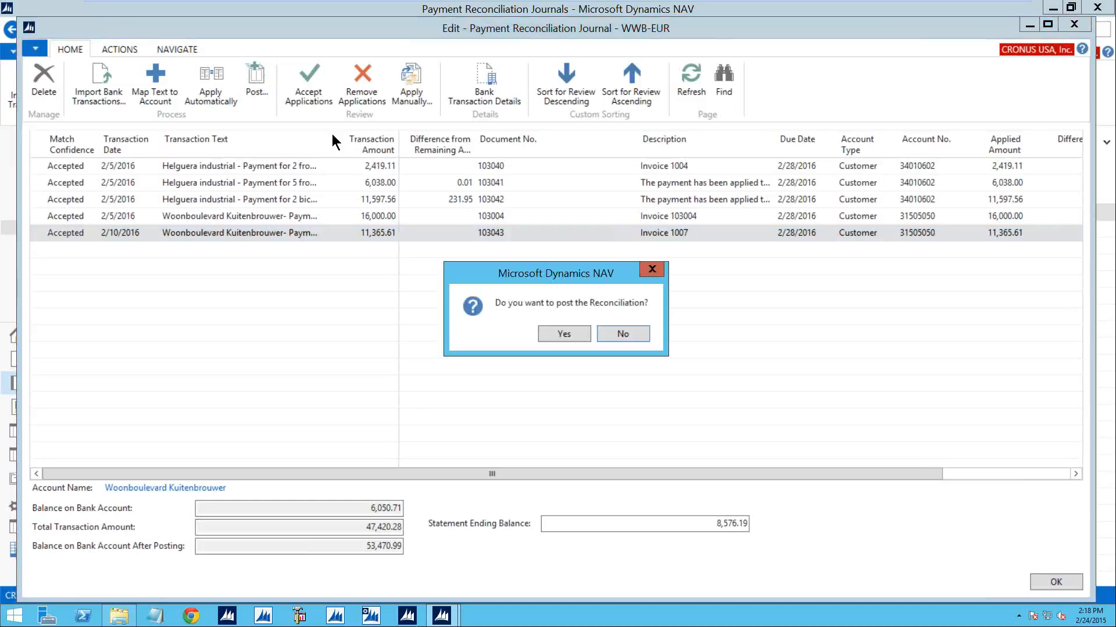
pyautogui.click(571, 335)
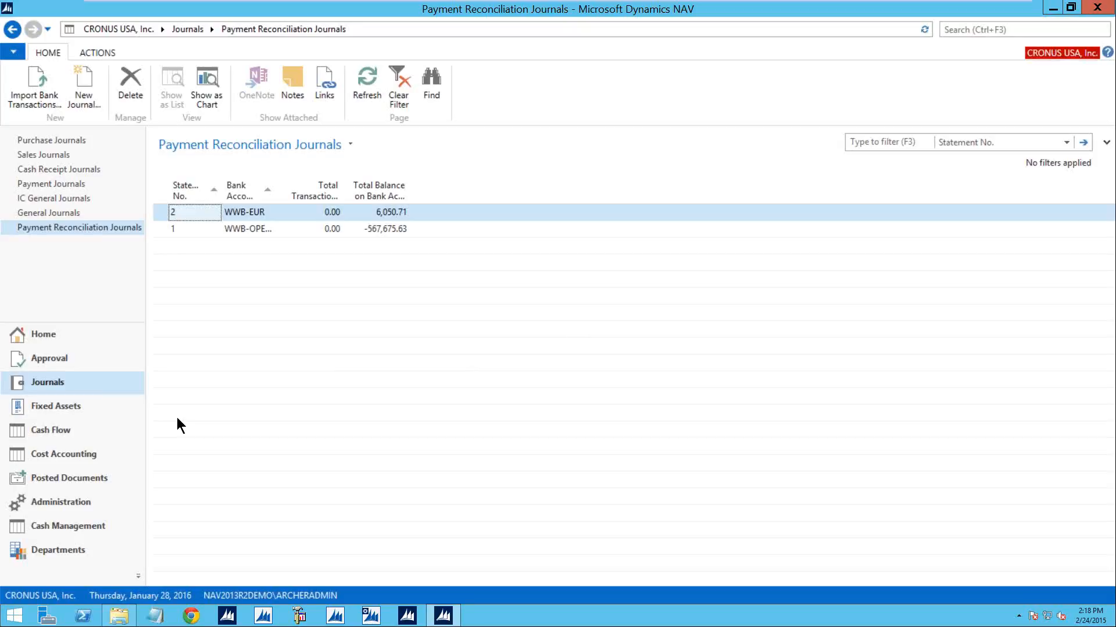
# - Open the WWB-OPERATING bank reconciliation and suggest its statement lines with a blank starting date and ending date 1/28/2016
pyautogui.click(65, 527)
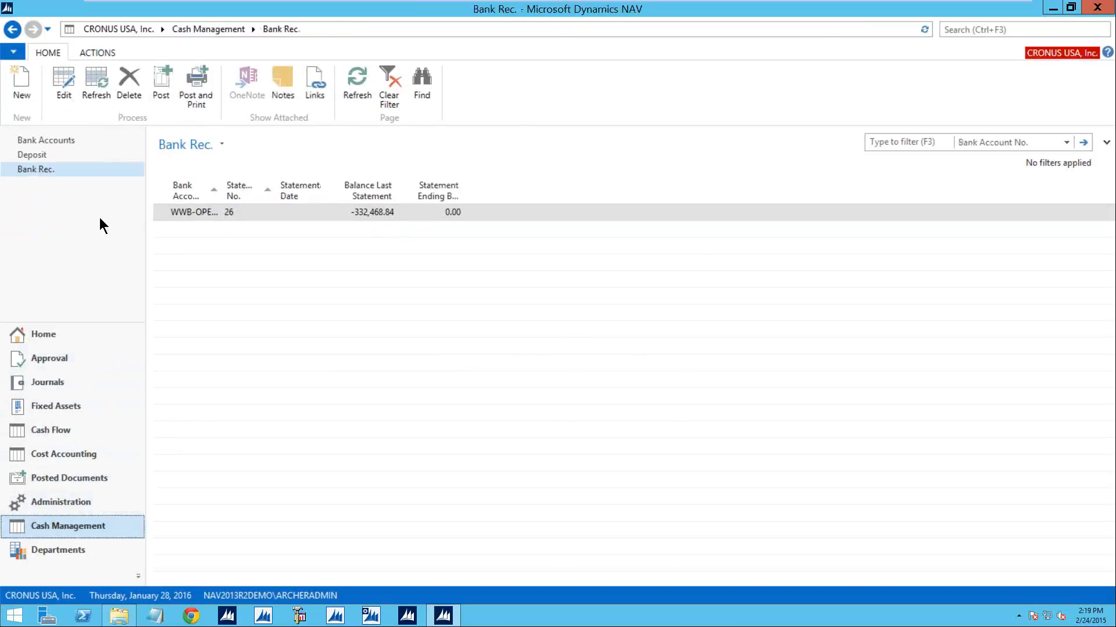
pyautogui.doubleClick(165, 212)
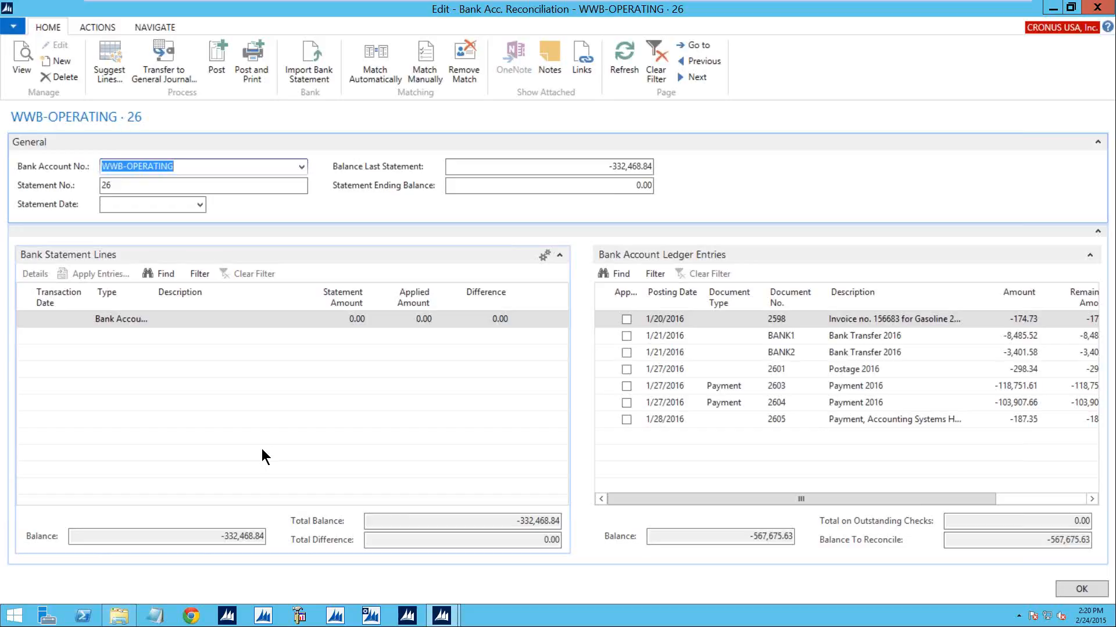
pyautogui.click(112, 64)
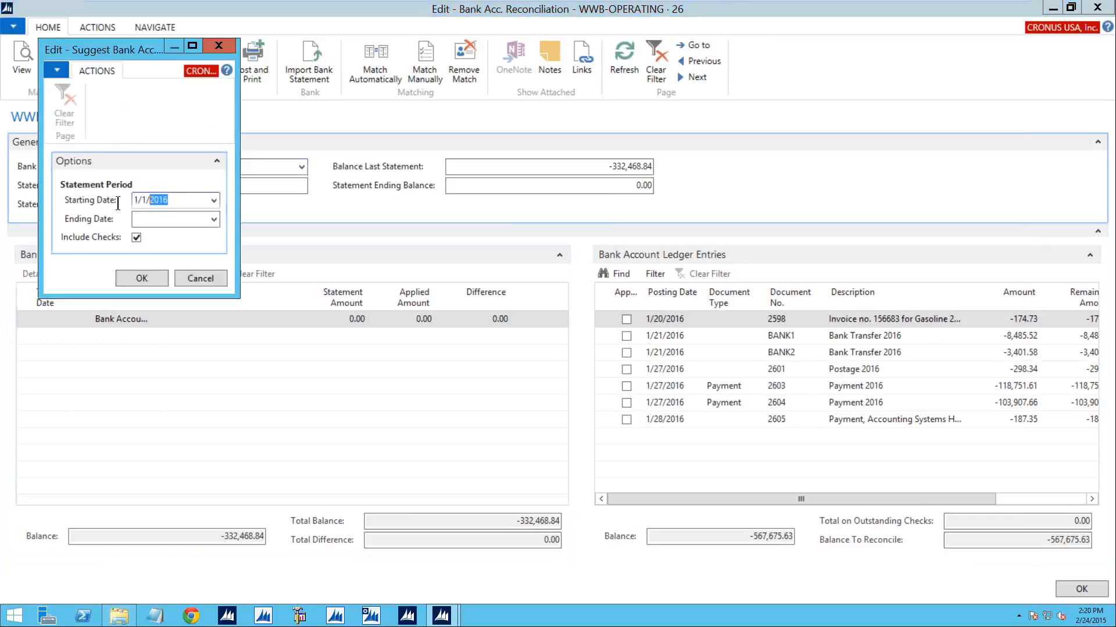
pyautogui.press('Delete')
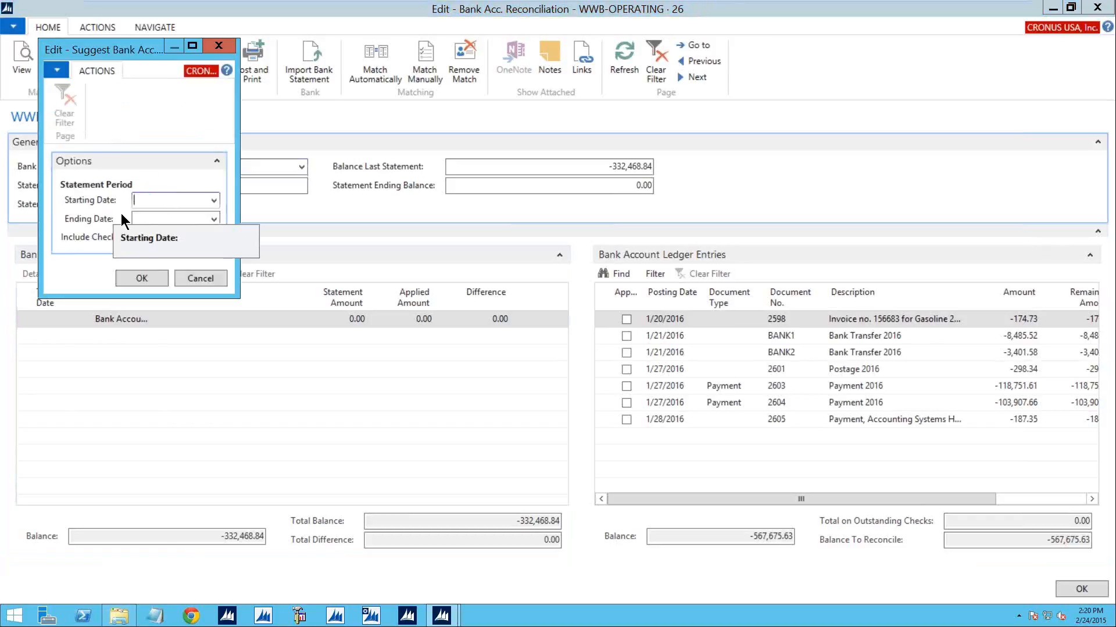
pyautogui.click(146, 220)
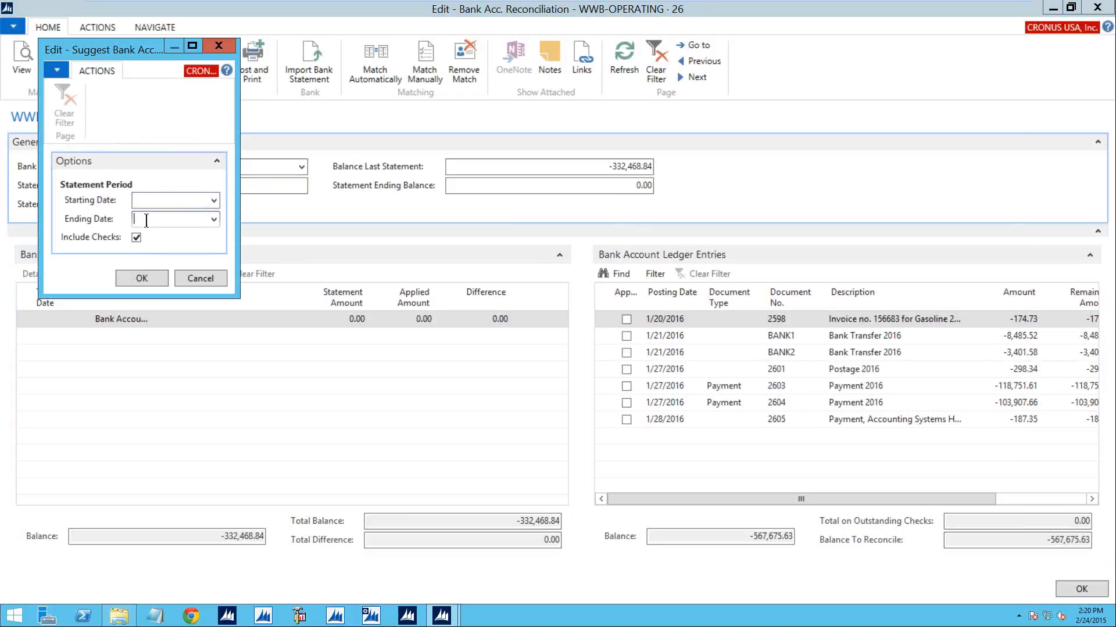
pyautogui.write('1/28/2016')
pyautogui.press('Tab')
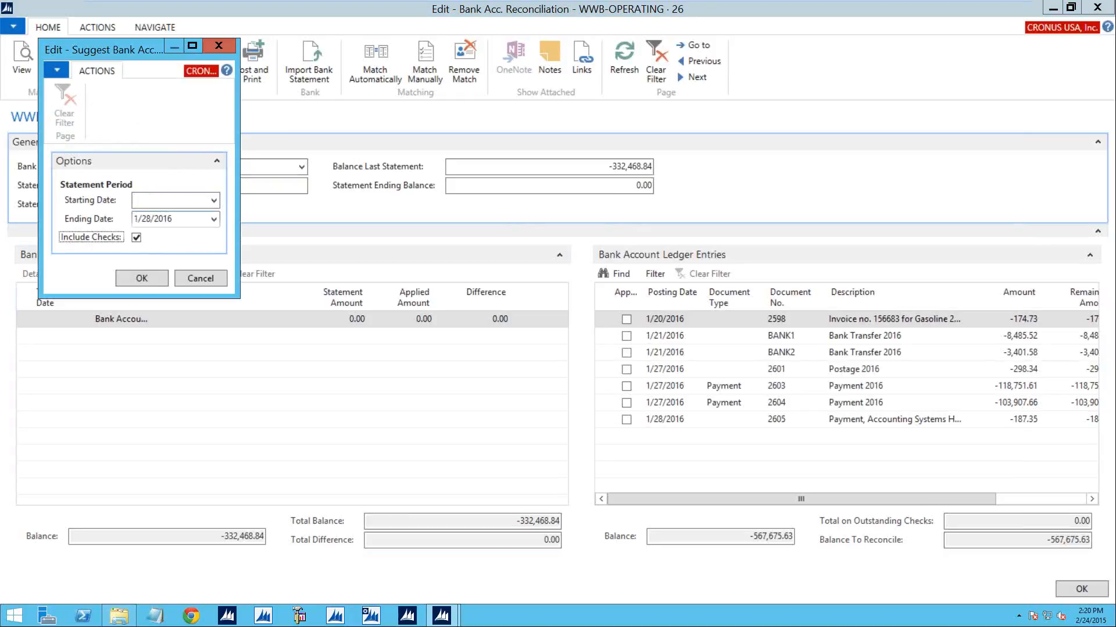
pyautogui.click(141, 278)
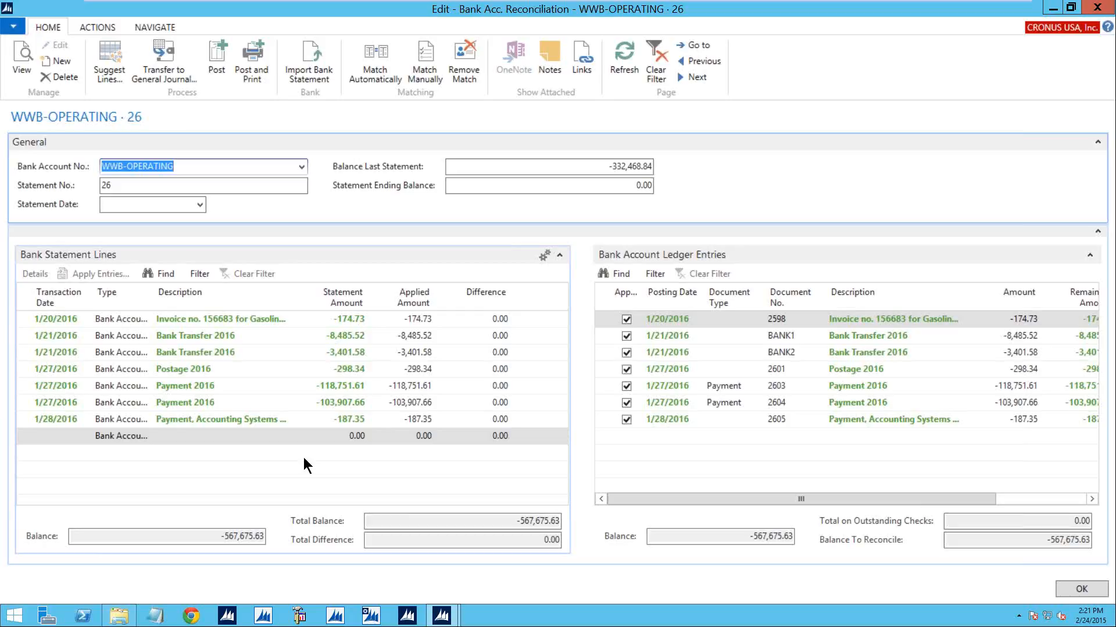
# - Delete the 1/28/2016 Accounting Systems payment from the bank statement lines and clear the applied mark on its bank ledger entry
pyautogui.click(26, 417)
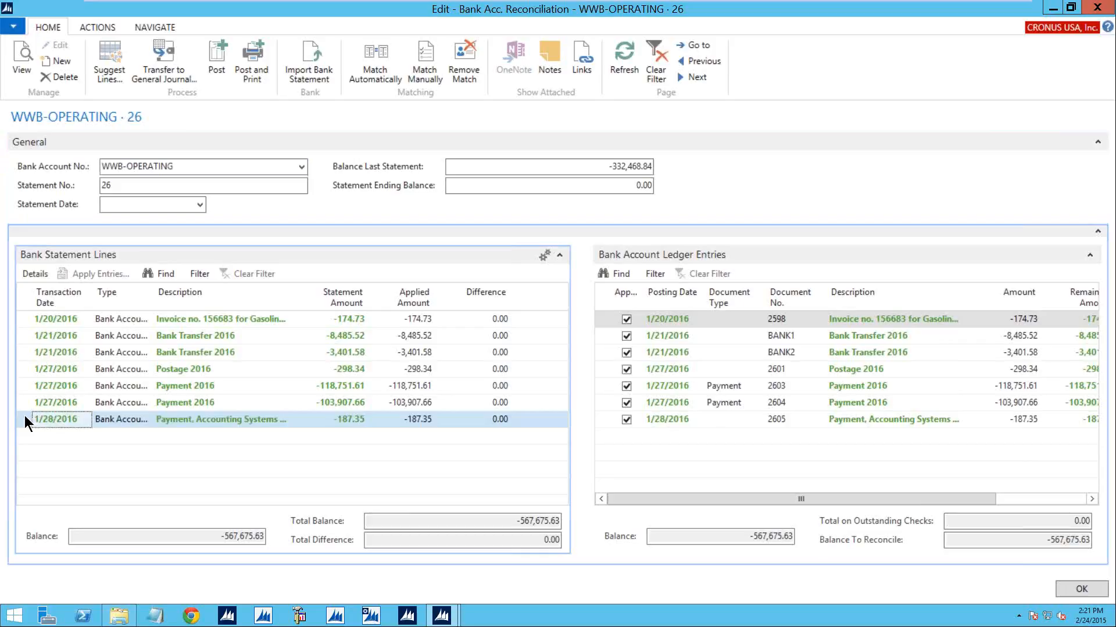
pyautogui.rightClick(24, 416)
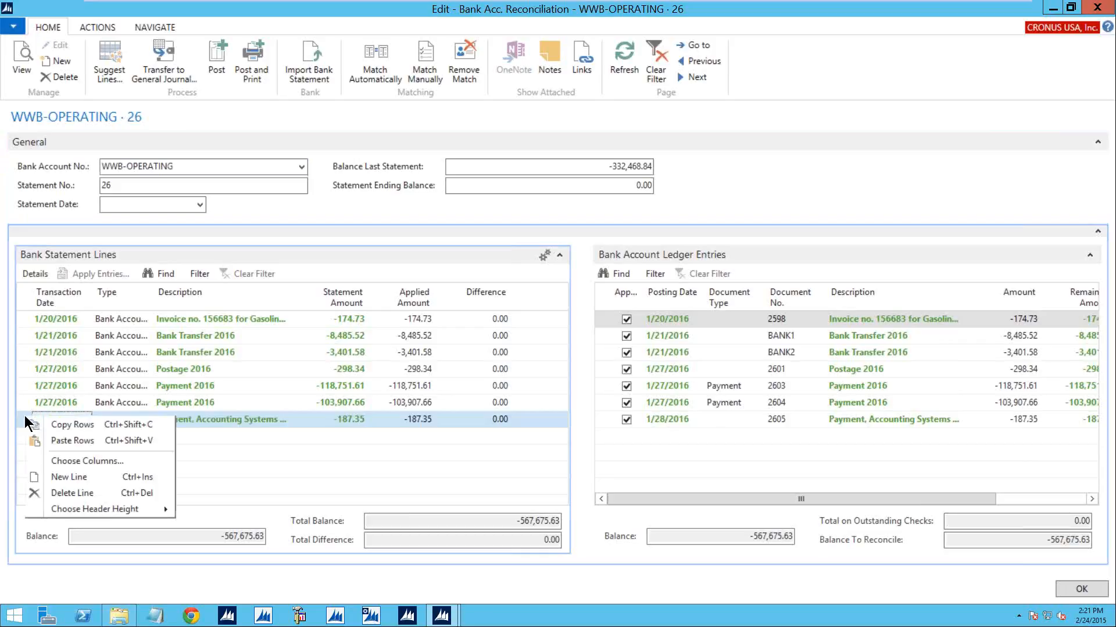
pyautogui.click(72, 494)
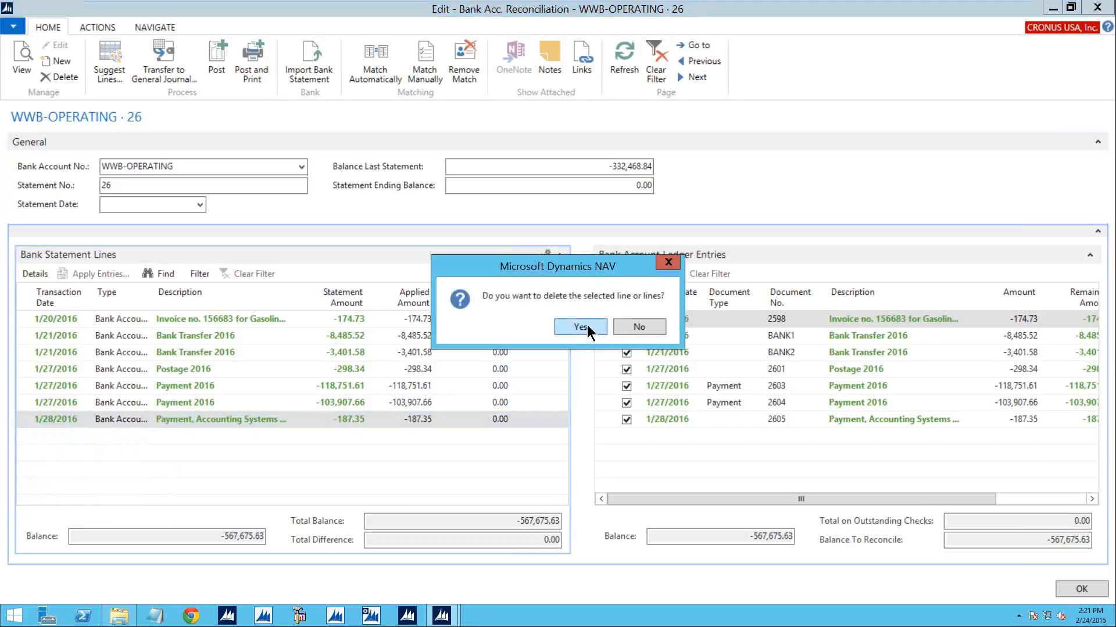
pyautogui.click(581, 327)
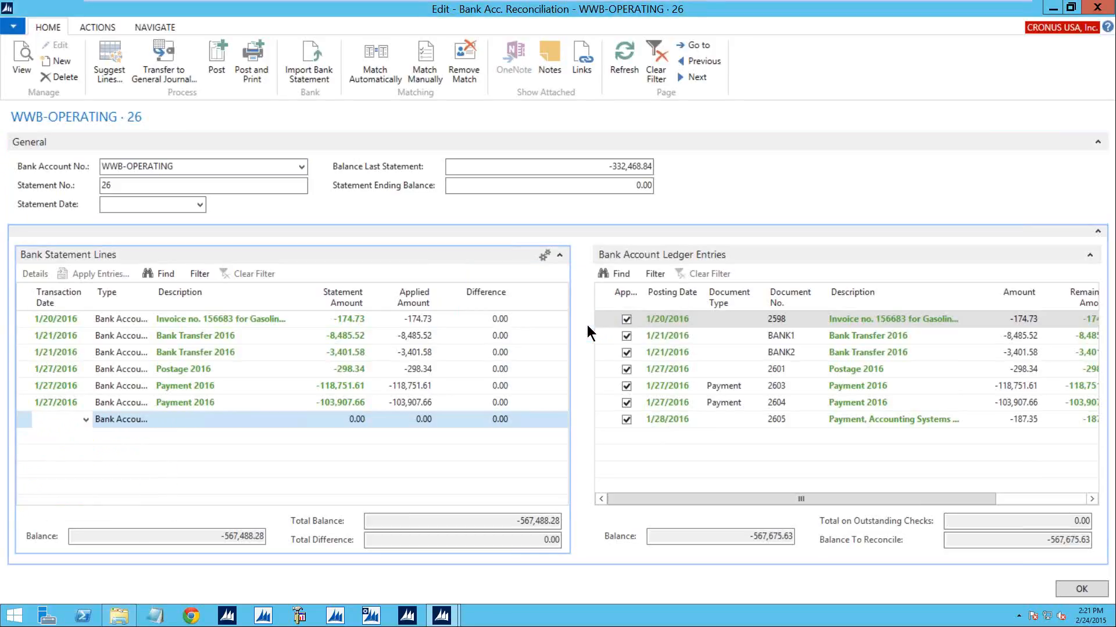
pyautogui.click(627, 419)
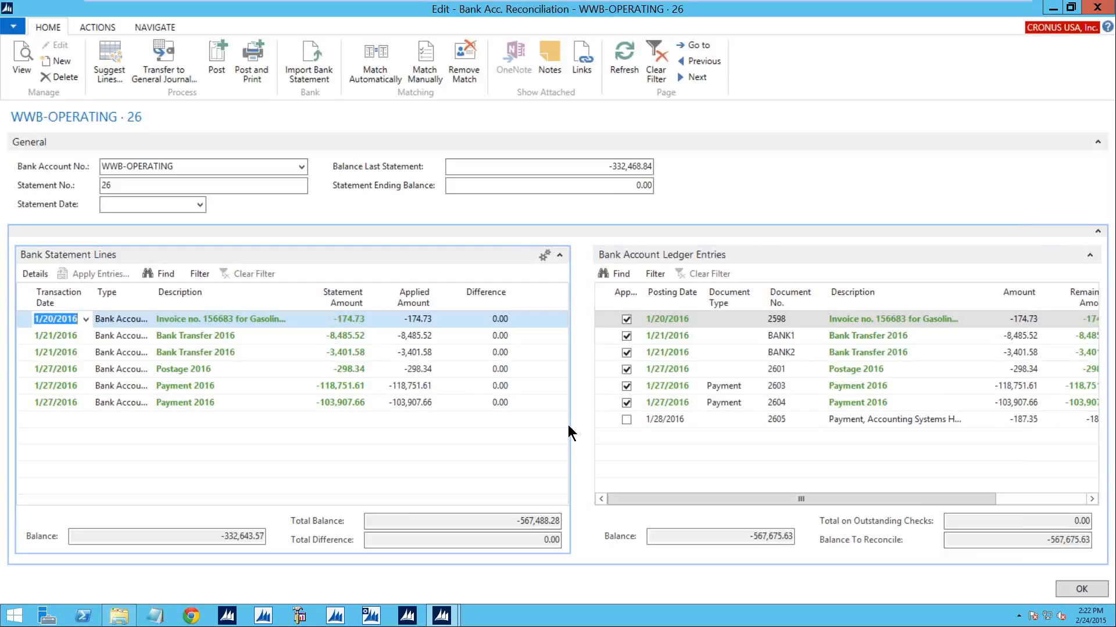
# - Add a bank statement line dated 1/28/2016 of type Bank Account Ledger Entry, described as Interest, with statement amount -100
pyautogui.click(60, 420)
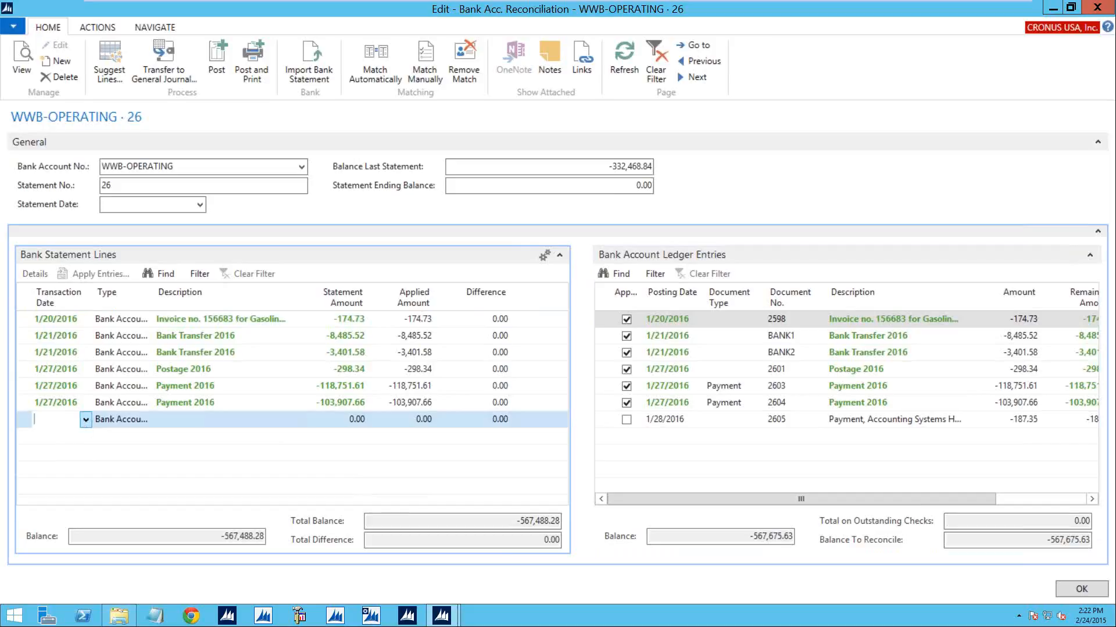
pyautogui.write('1/28')
pyautogui.press('Tab')
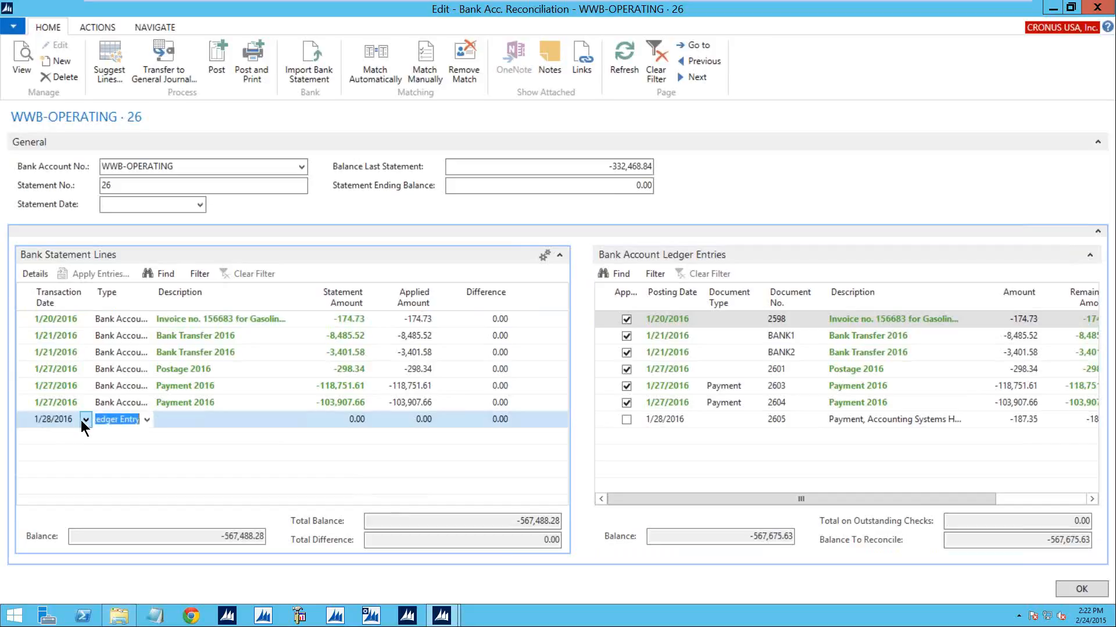
pyautogui.click(149, 419)
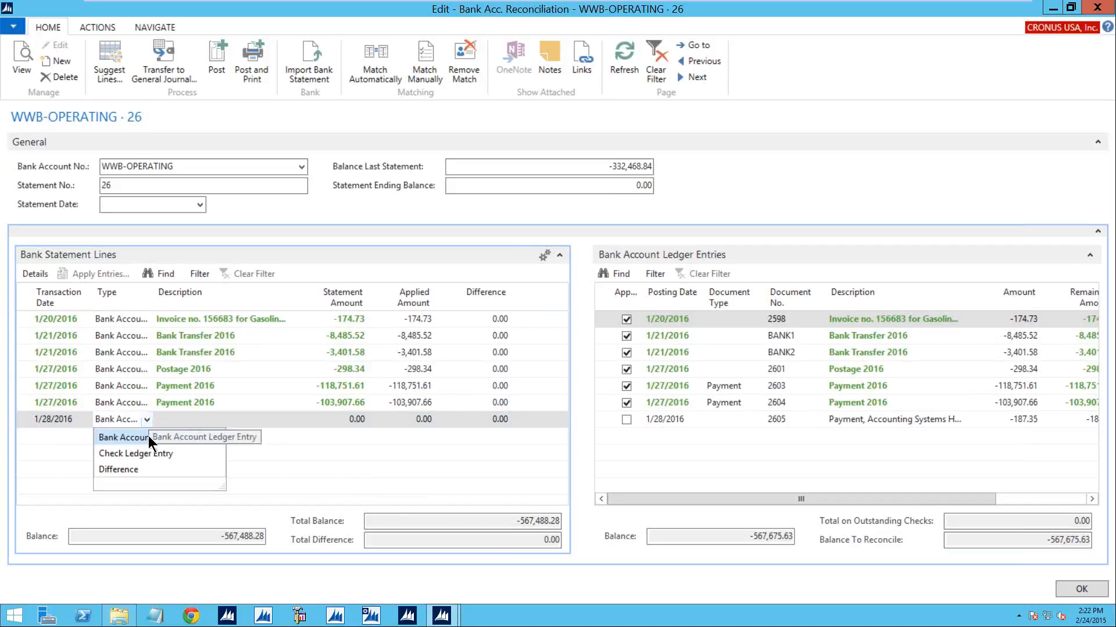
pyautogui.click(148, 436)
pyautogui.click(178, 420)
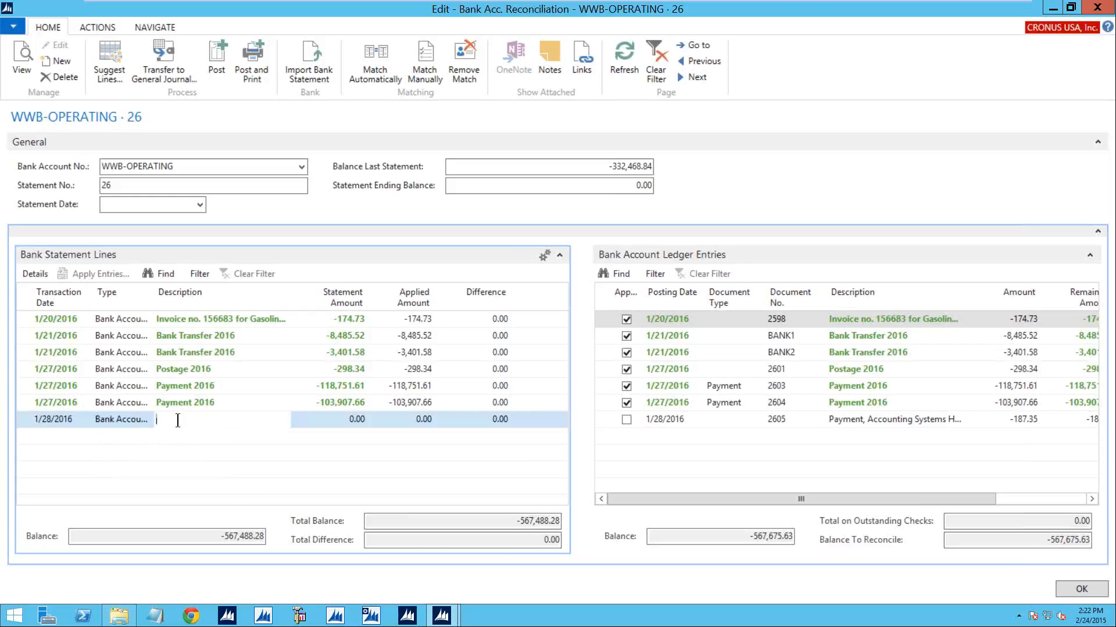
pyautogui.write('Interest')
pyautogui.press('Tab')
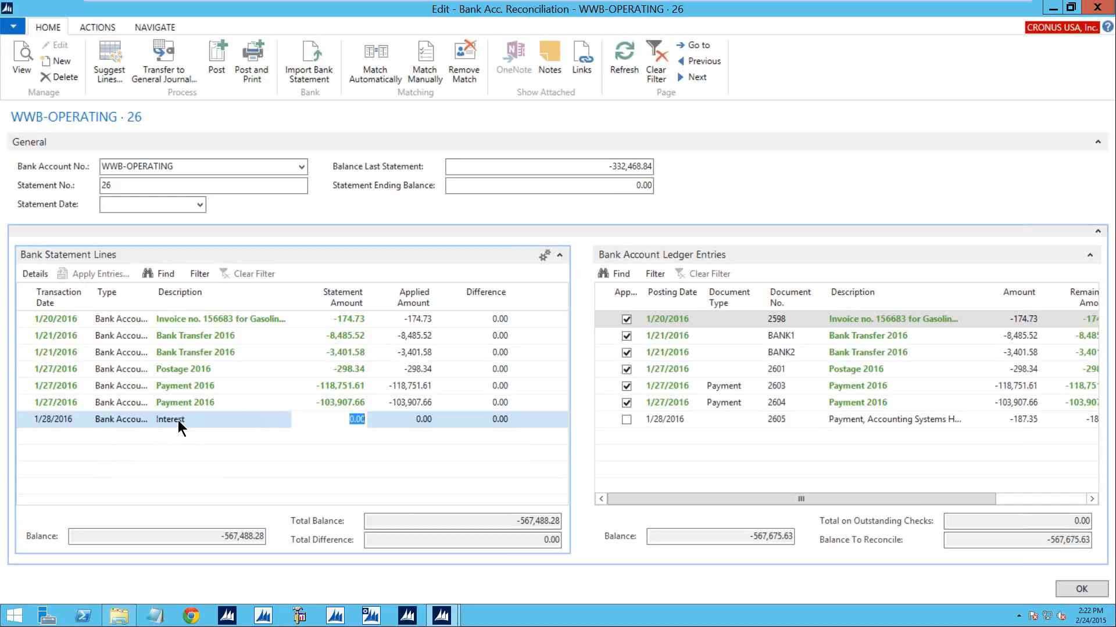
pyautogui.write('-100')
pyautogui.press('Tab')
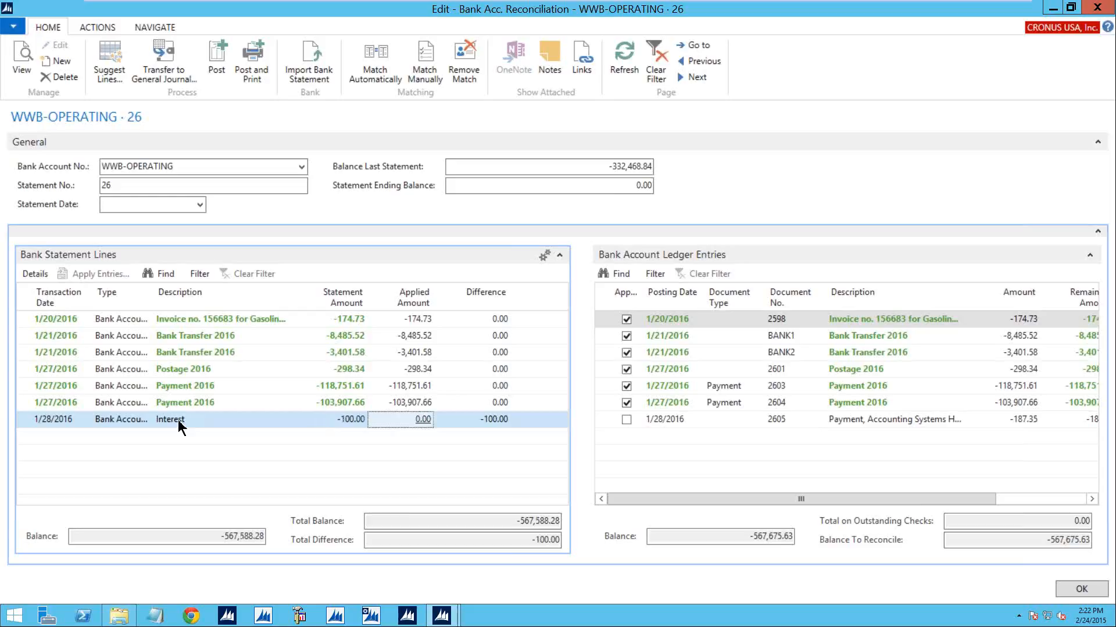
# - Transfer the Interest difference to the general journal using template GENERAL and batch CASH, and widen the journal window
pyautogui.click(164, 51)
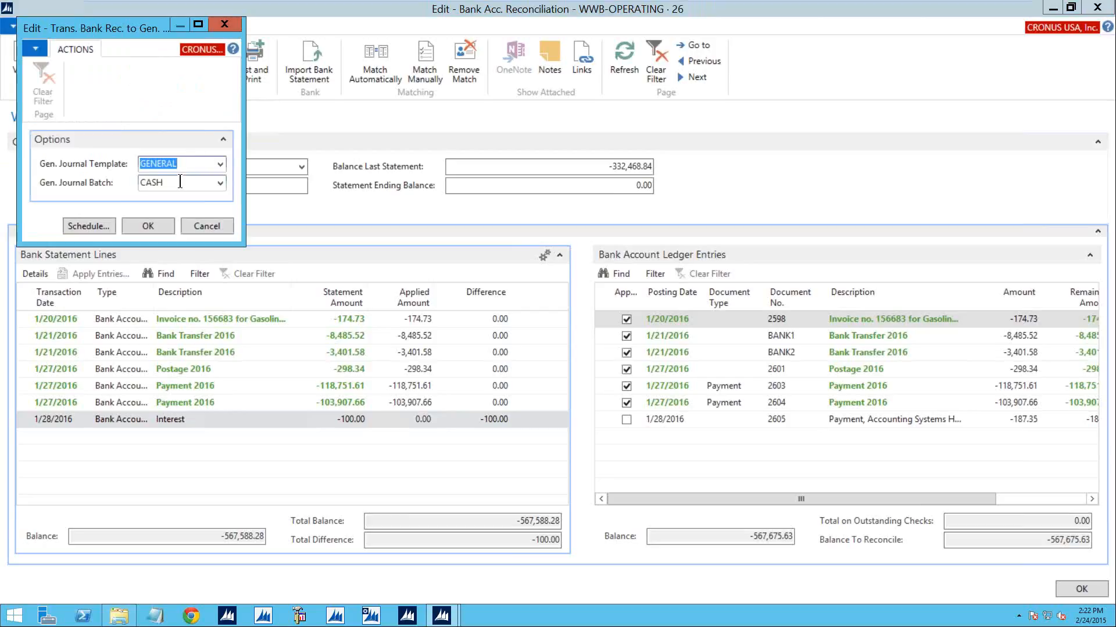
pyautogui.click(152, 227)
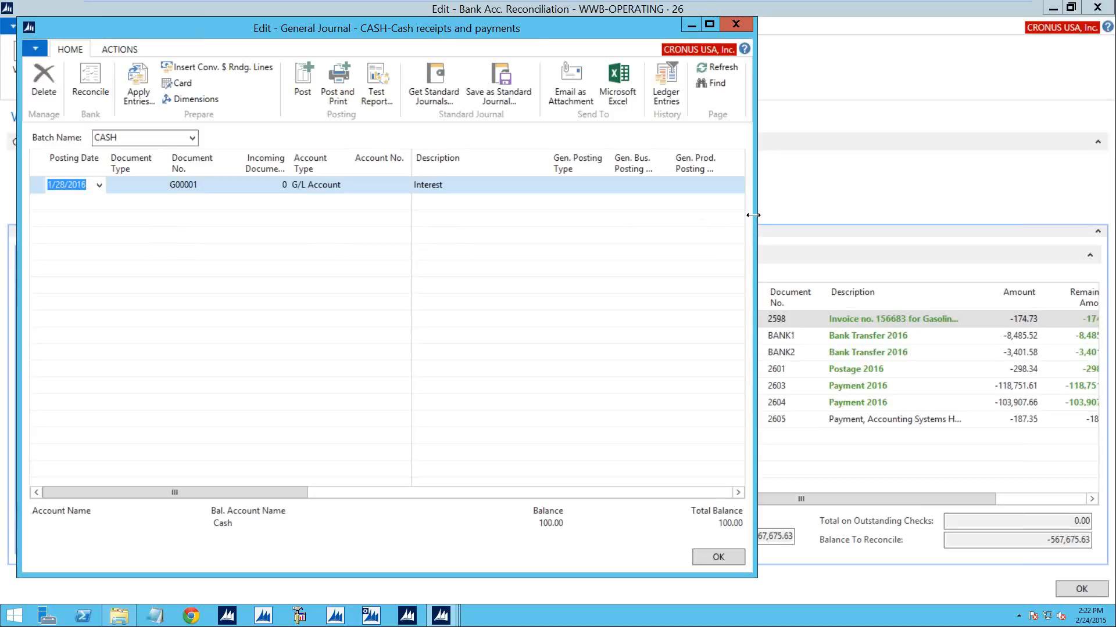
pyautogui.moveTo(753, 215); pyautogui.dragTo(1066, 214)
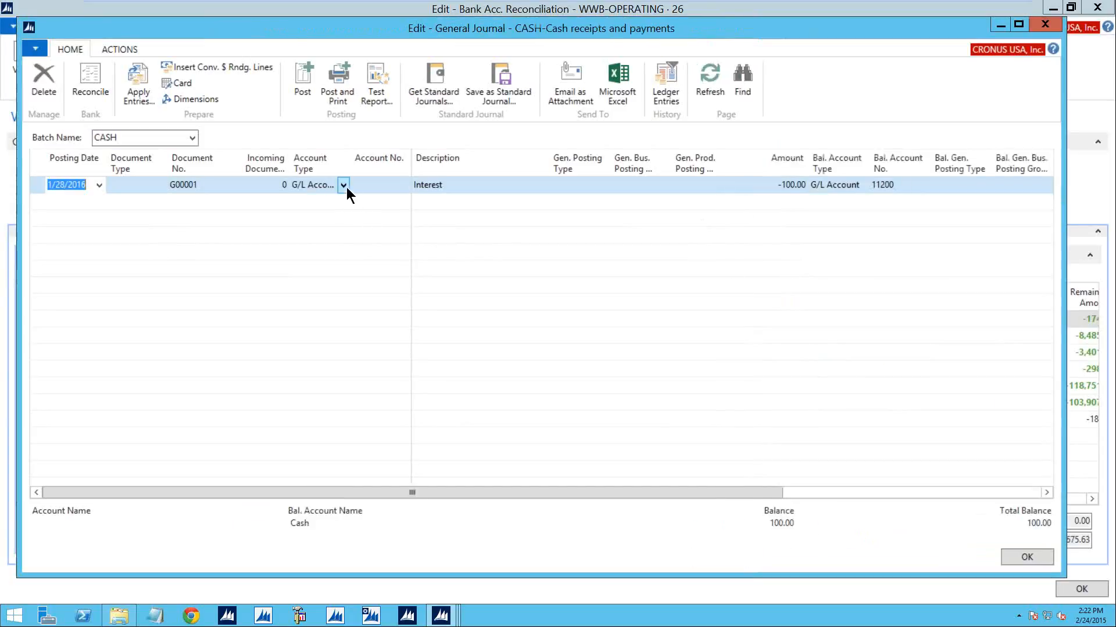
# - Look up G/L accounts matching "inter" and assign Interest on Revolving Credit to the Interest journal line
pyautogui.click(377, 186)
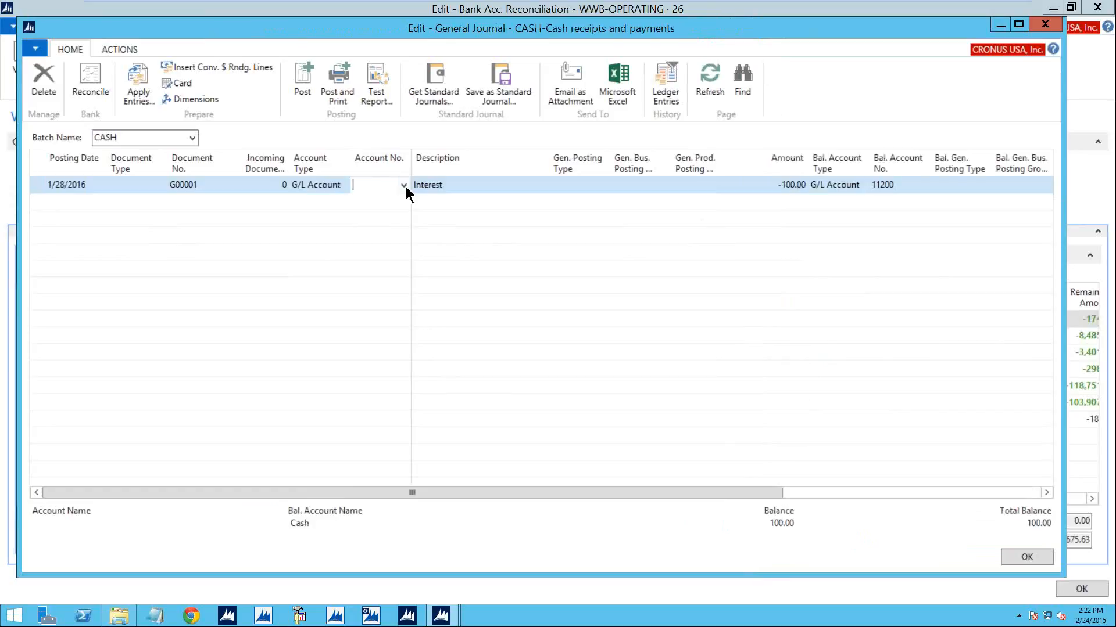
pyautogui.click(404, 186)
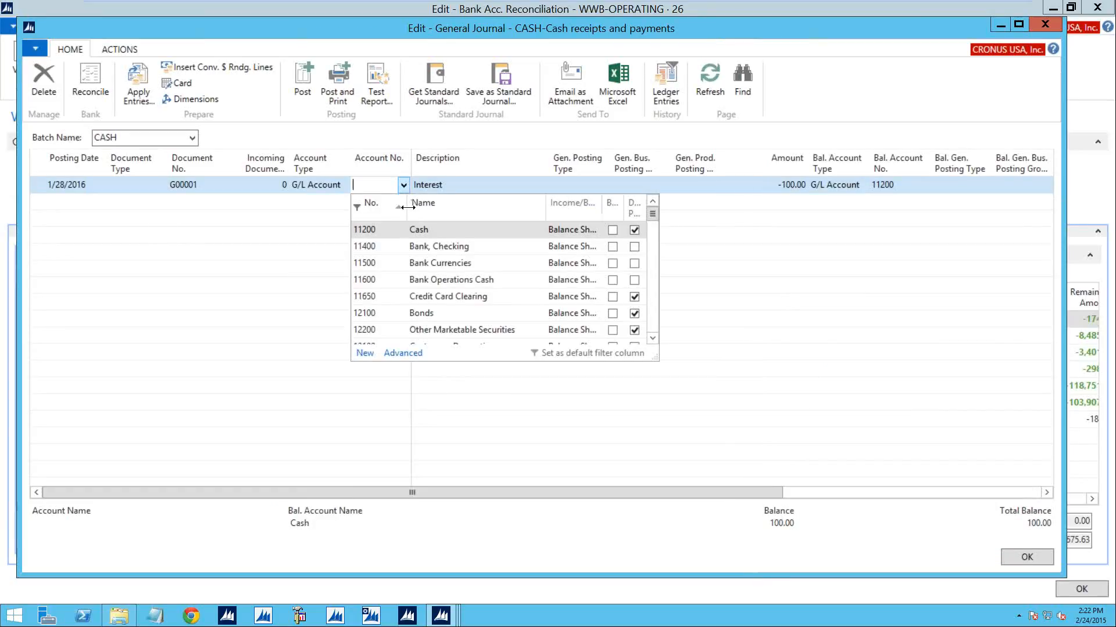
pyautogui.write('inter')
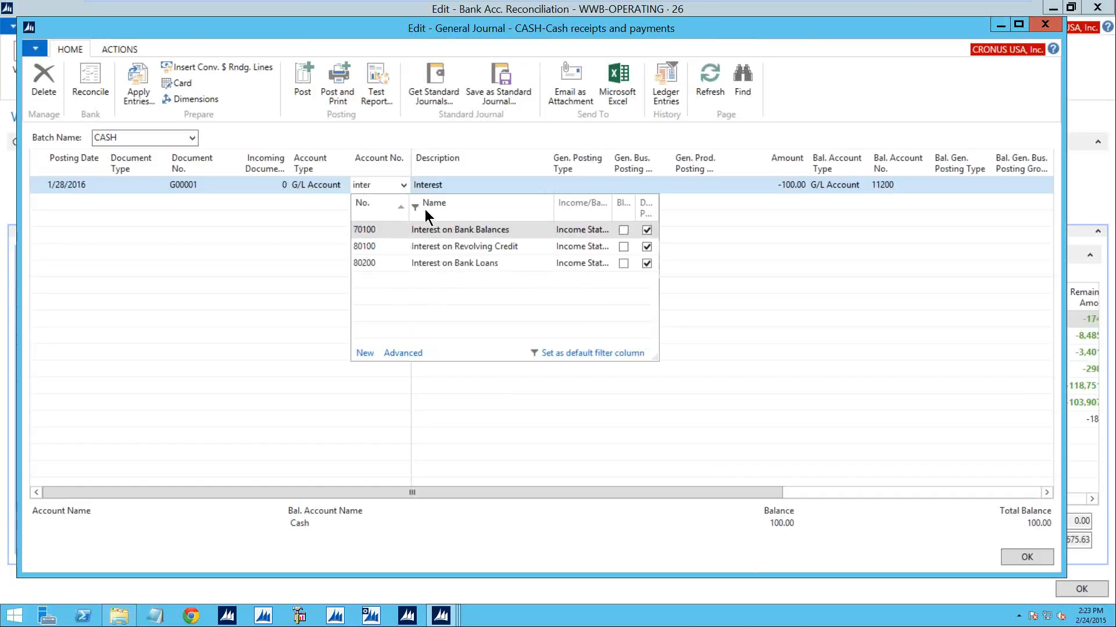
pyautogui.click(436, 247)
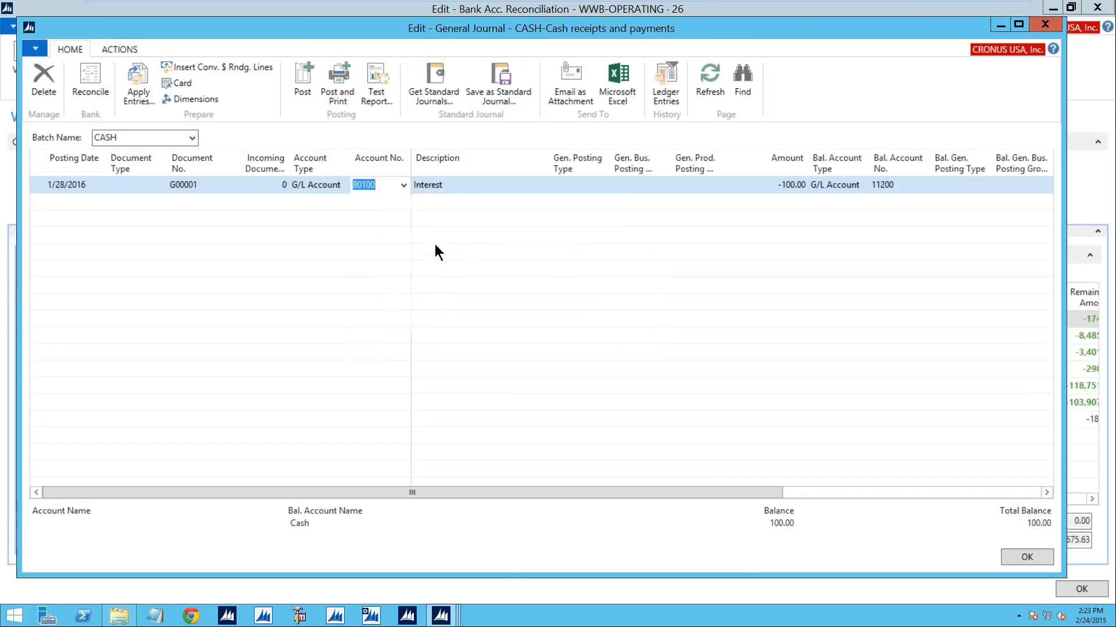
pyautogui.press('Tab')
pyautogui.press('Tab')
pyautogui.press('Tab')
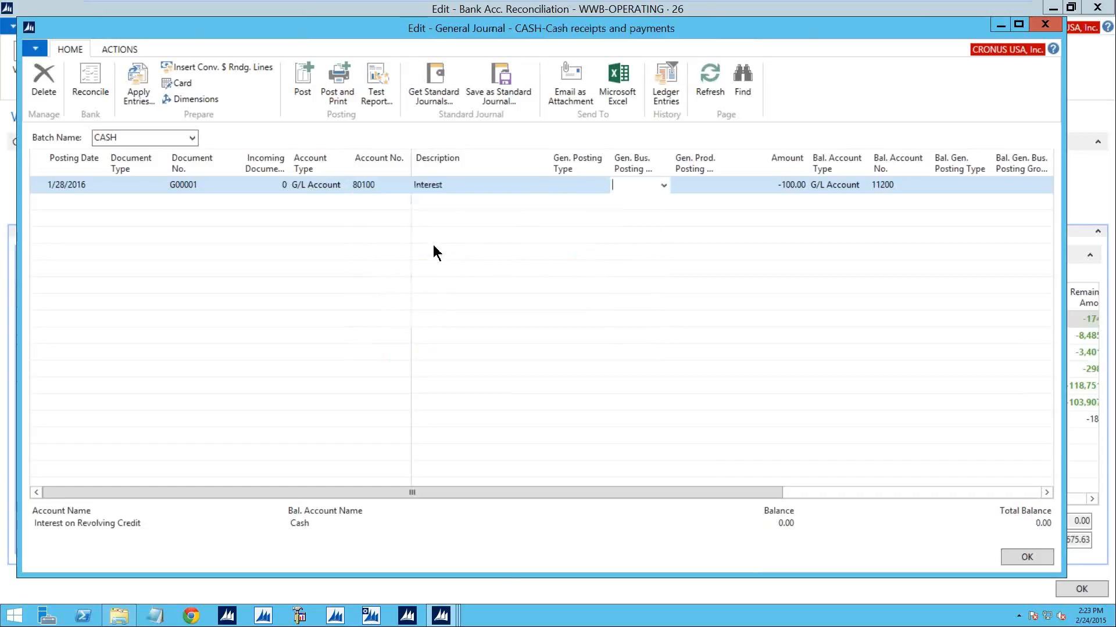
# - Set the Interest line's balancing account type to Bank Account and its balancing account to WWB-OPERATING
pyautogui.press('Tab')
pyautogui.press('Tab')
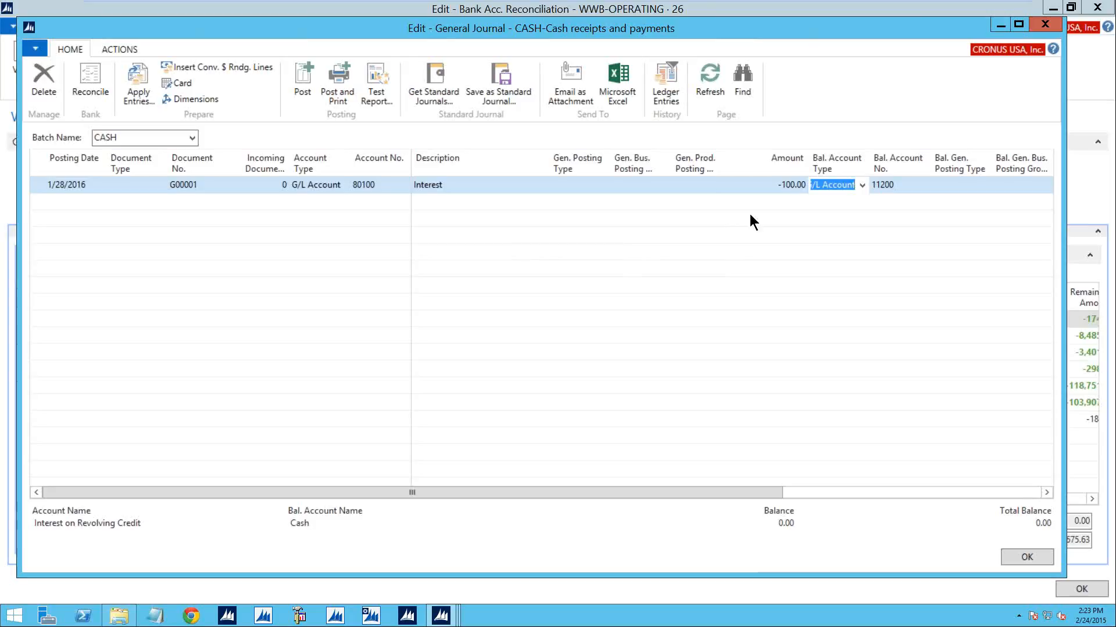
pyautogui.click(862, 185)
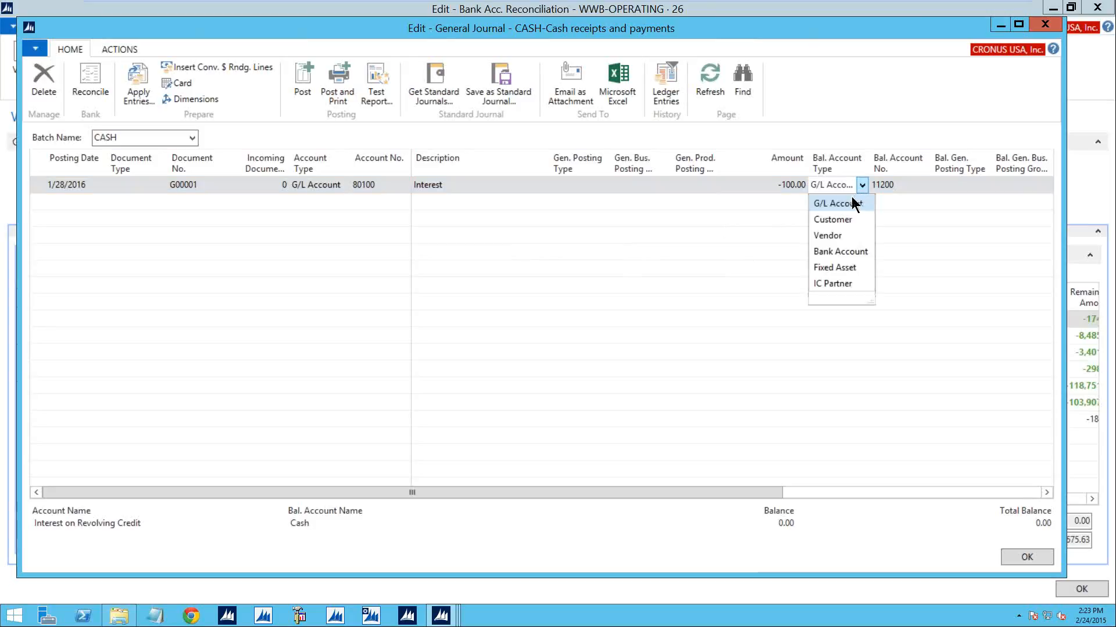
pyautogui.click(836, 251)
pyautogui.click(920, 185)
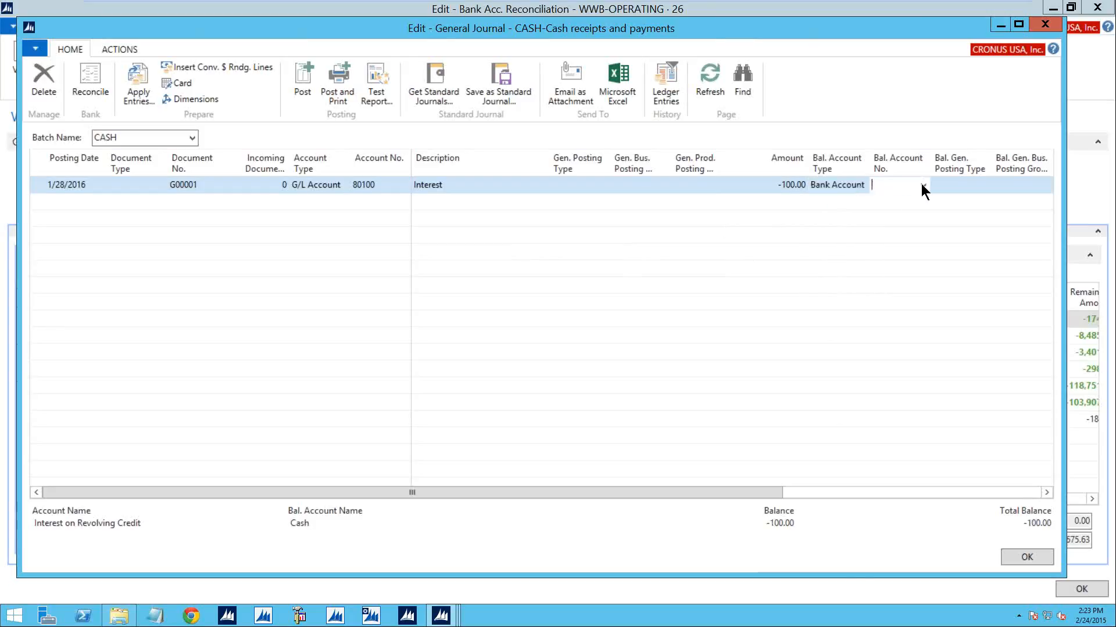
pyautogui.click(922, 185)
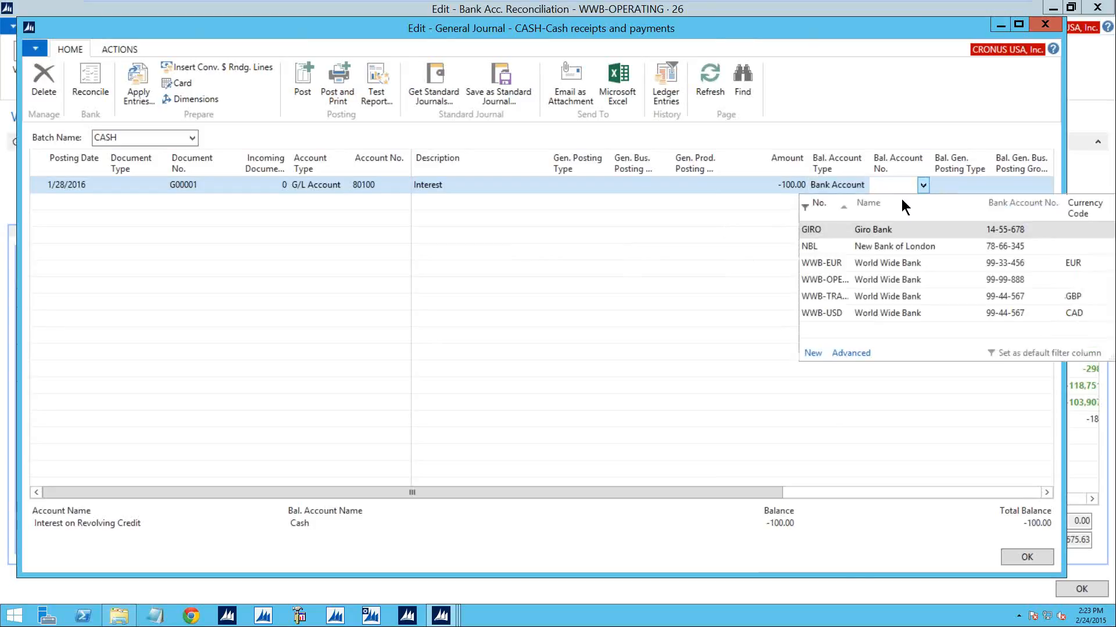
pyautogui.click(848, 279)
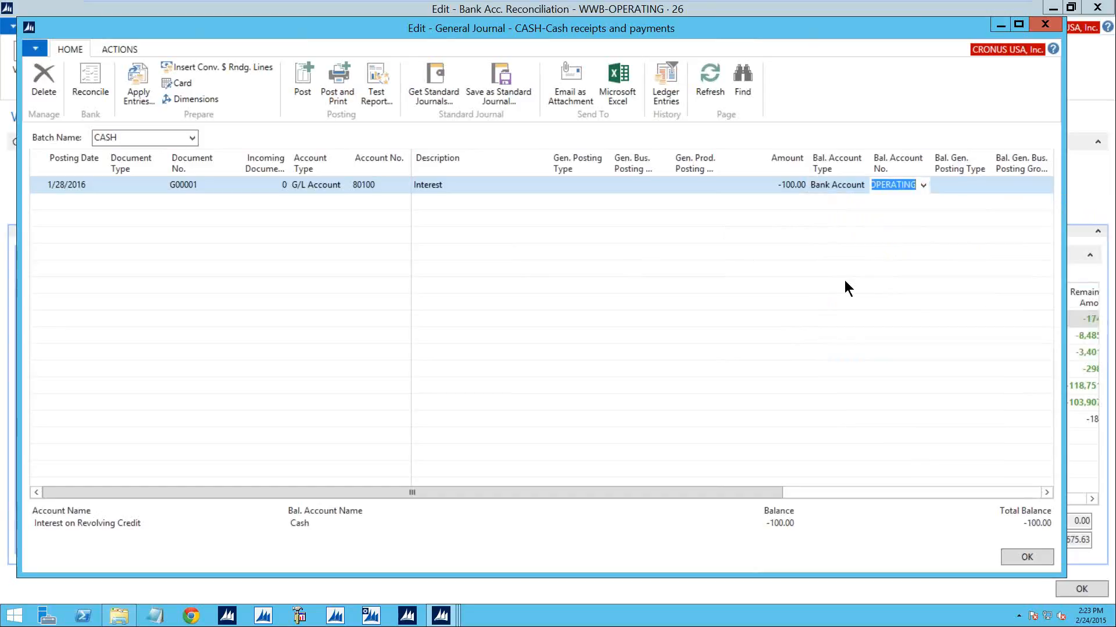
# - Post the CASH journal, acknowledge the posting, and return to the bank reconciliation
pyautogui.click(306, 79)
pyautogui.click(562, 323)
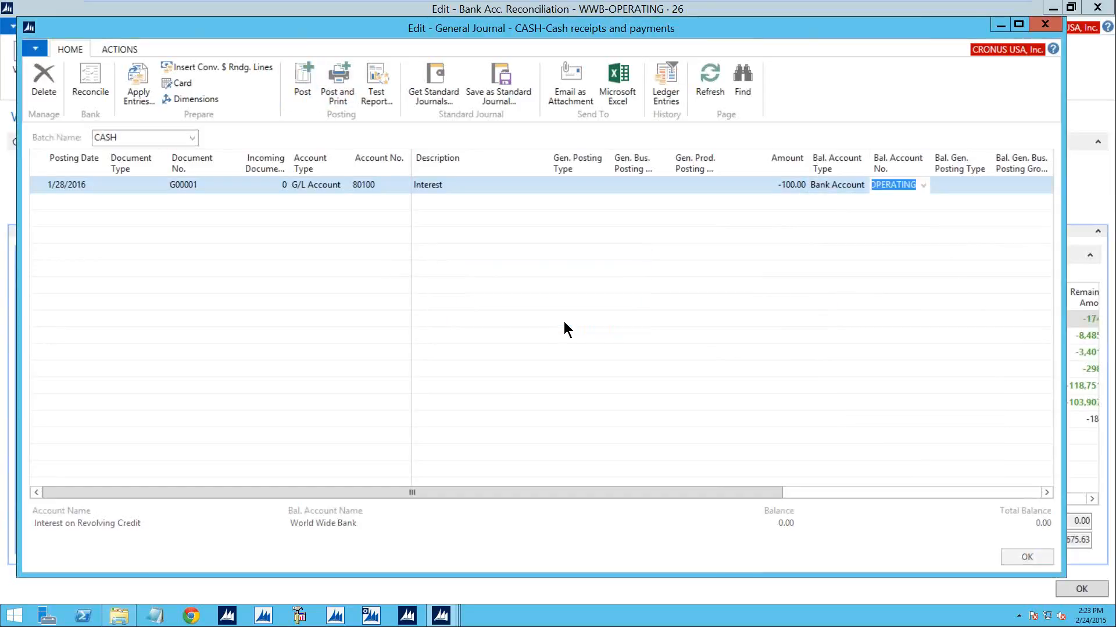
pyautogui.click(613, 321)
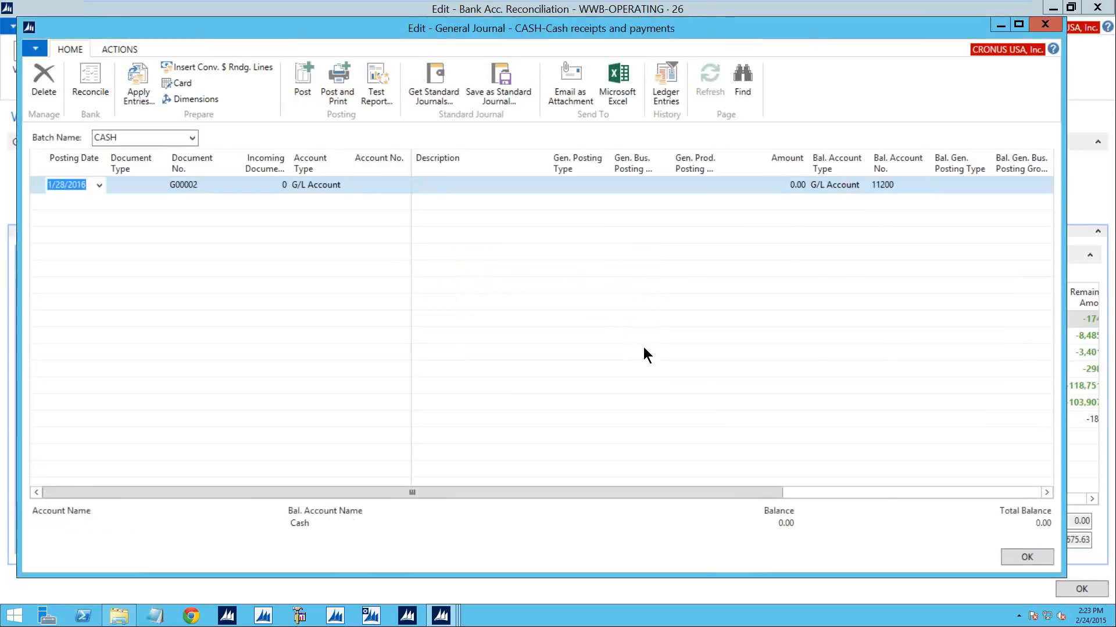
pyautogui.click(1026, 557)
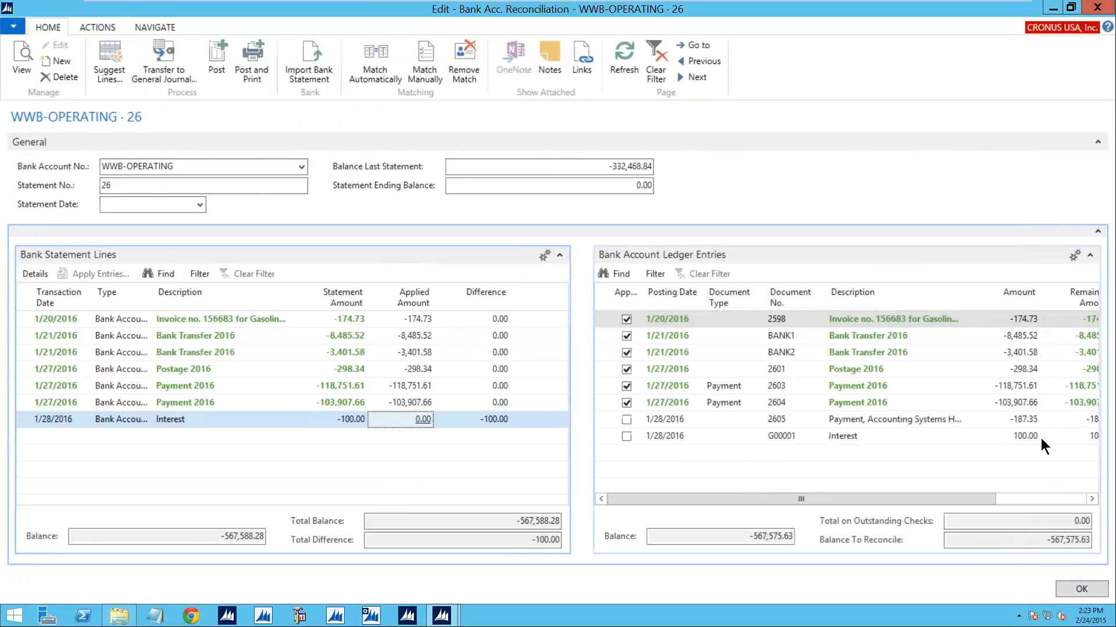
# - Automatically match the new Interest ledger entry to its statement line, leaving the transaction date tolerance blank
pyautogui.click(1005, 437)
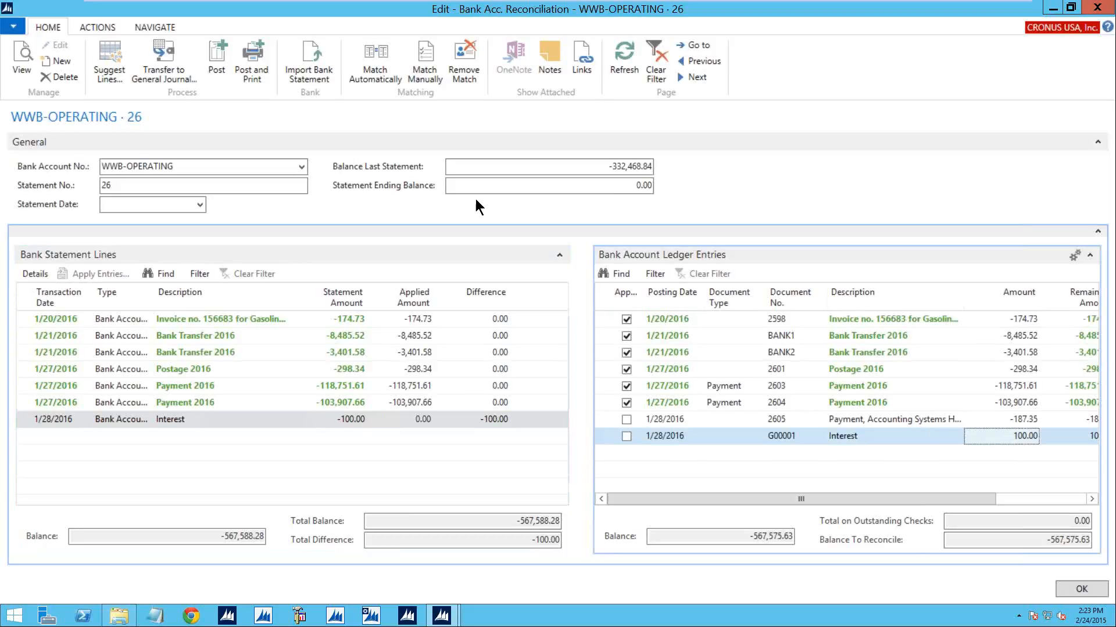
pyautogui.click(384, 76)
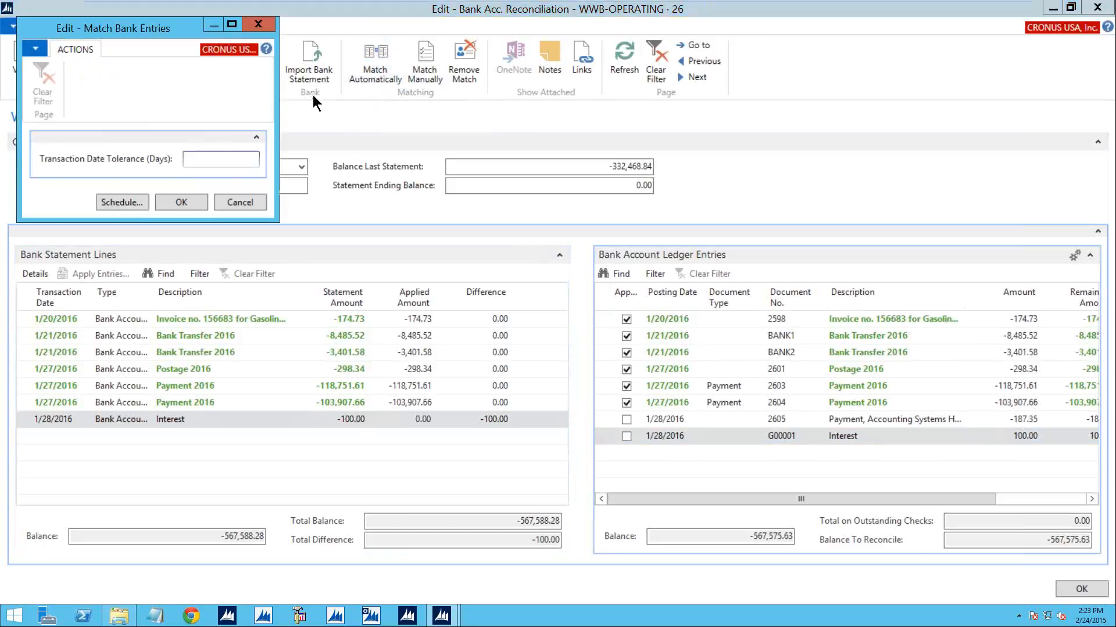
pyautogui.click(166, 201)
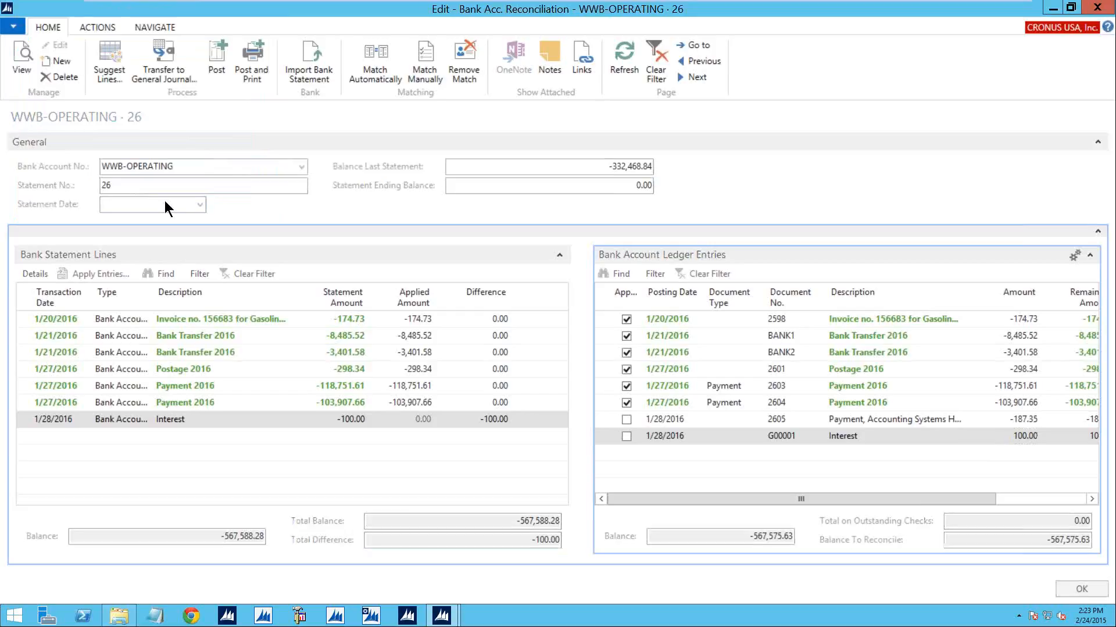
pyautogui.click(626, 329)
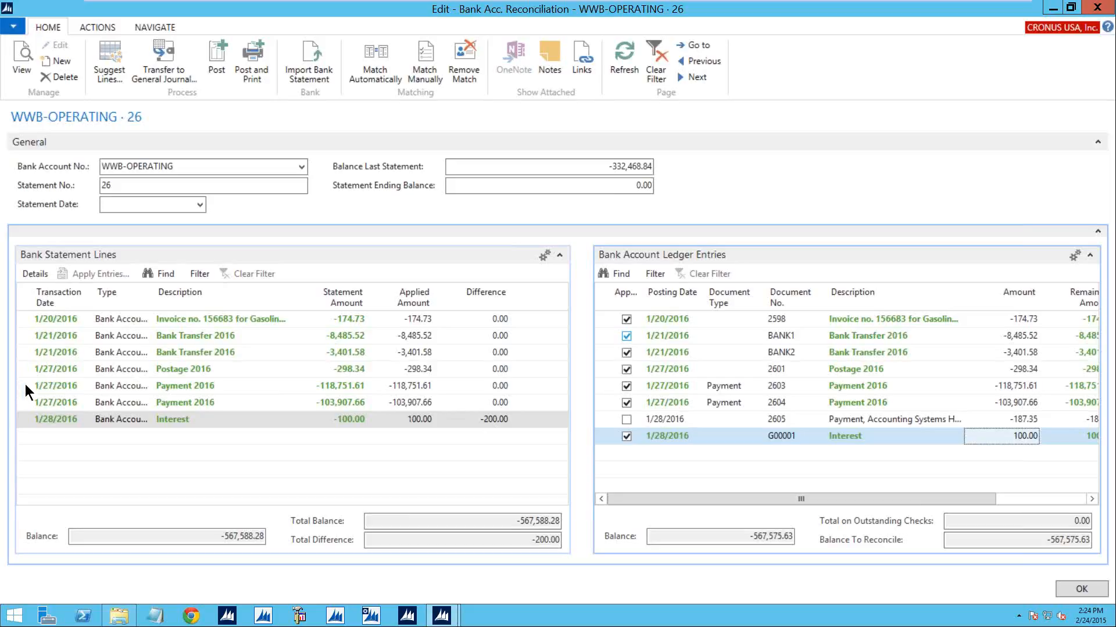
# - Change the type of the -118,751.61 Payment 2016 statement line to Difference and confirm deleting its application
pyautogui.click(146, 387)
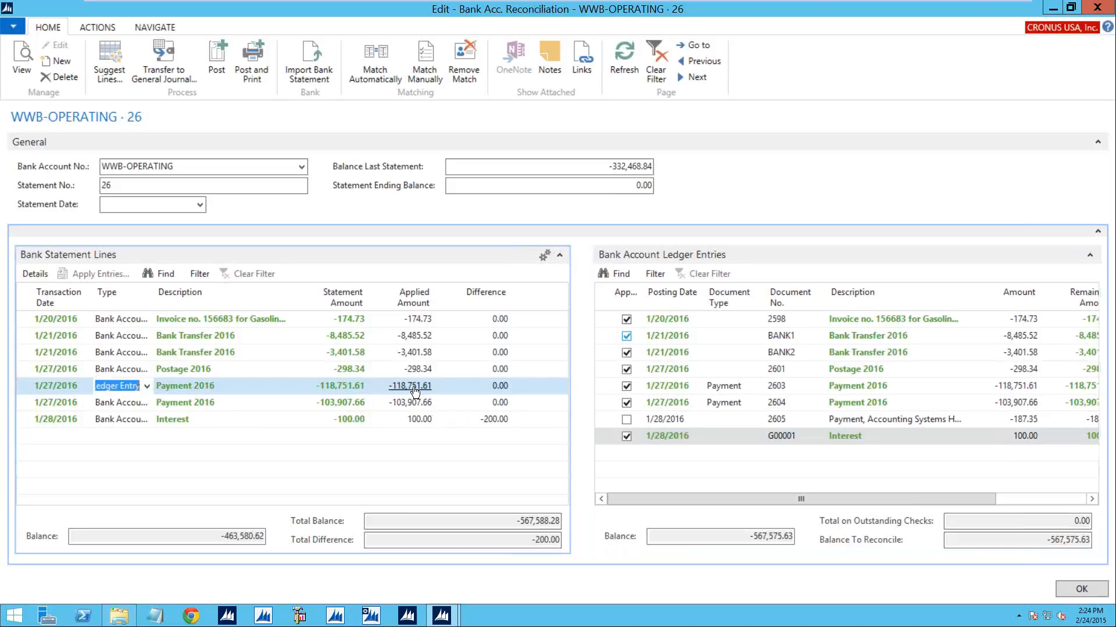
pyautogui.click(148, 387)
pyautogui.click(118, 437)
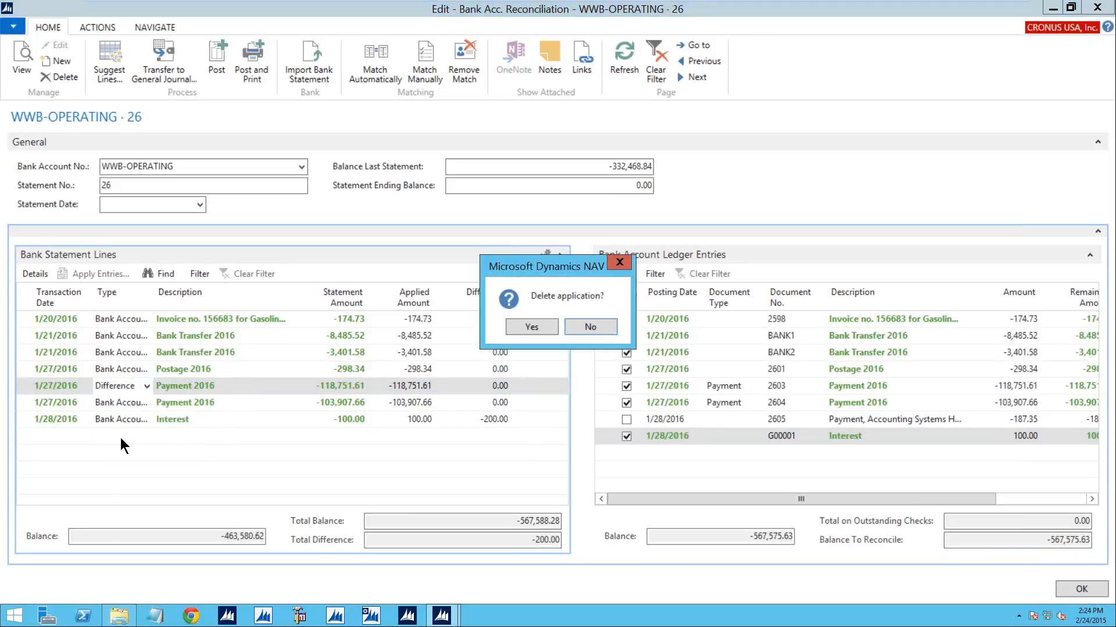
pyautogui.click(533, 329)
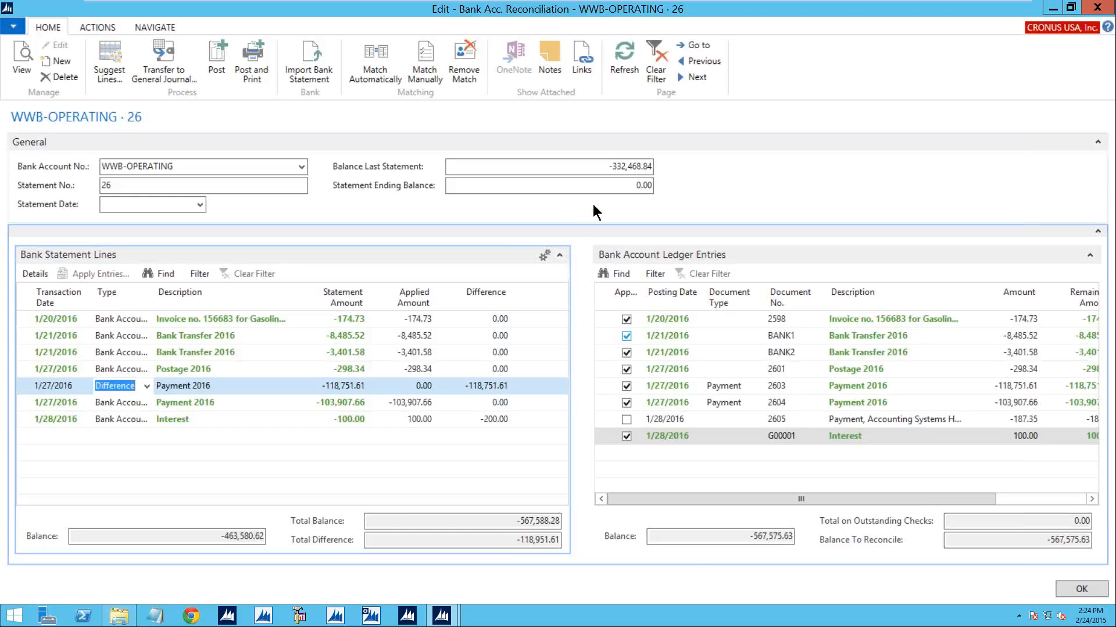
# - Close the WWB-OPERATING reconciliation without entering a statement ending balance and return to the Accounting Manager Role Center
pyautogui.click(644, 185)
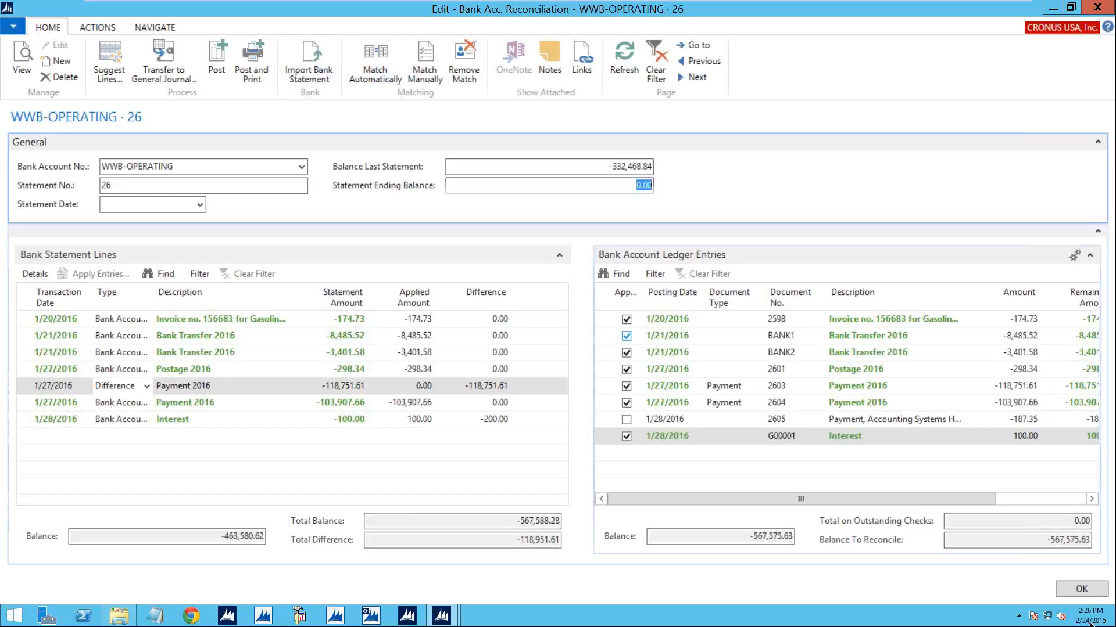
pyautogui.click(1068, 590)
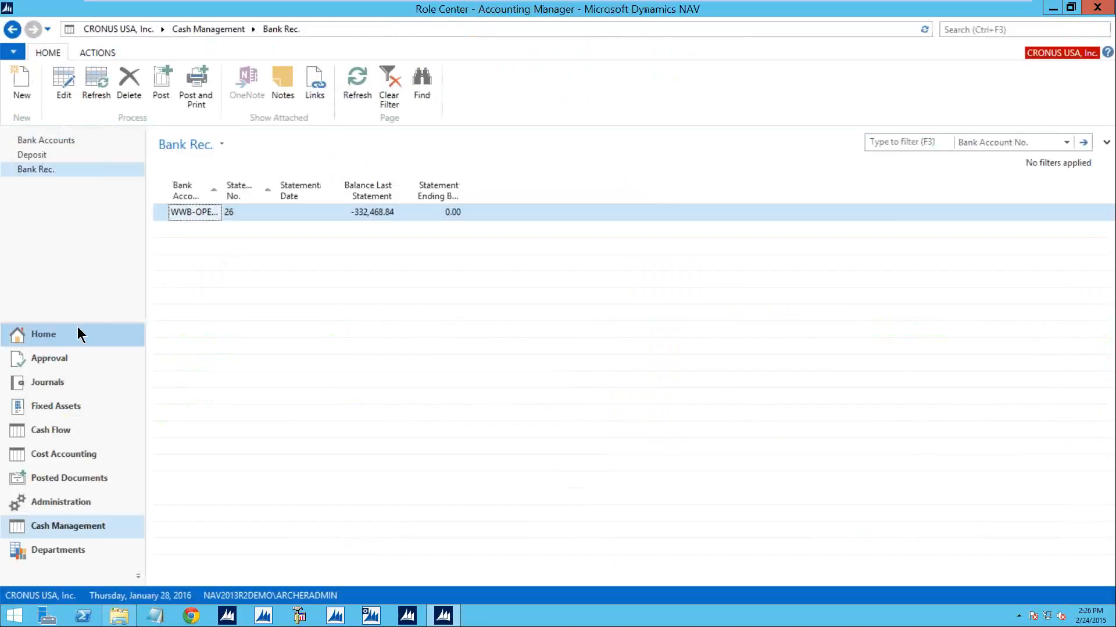
pyautogui.click(78, 331)
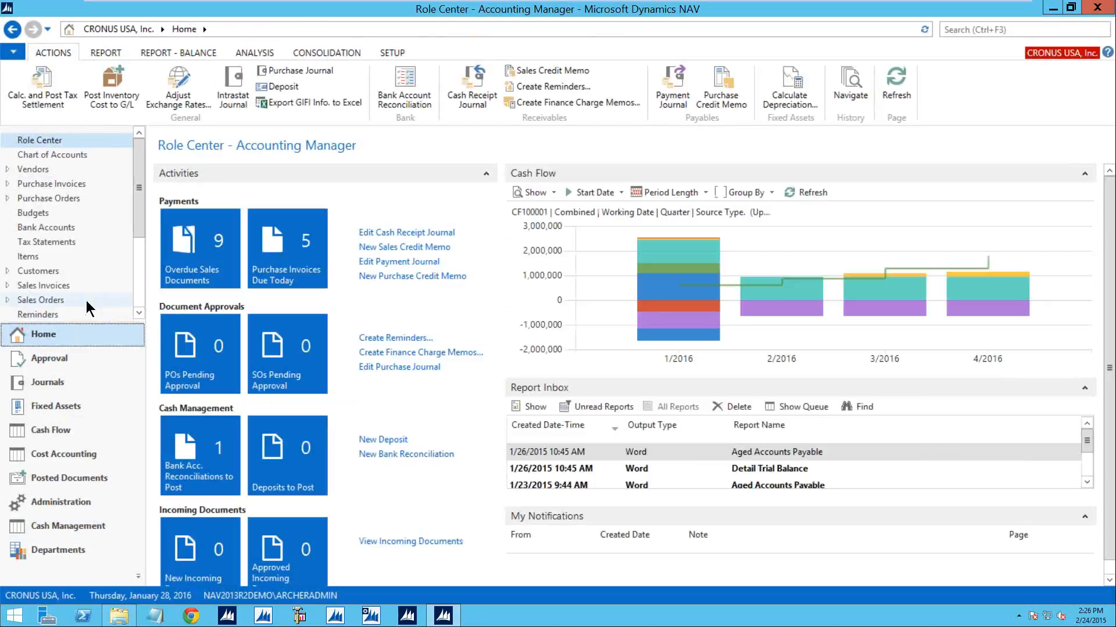